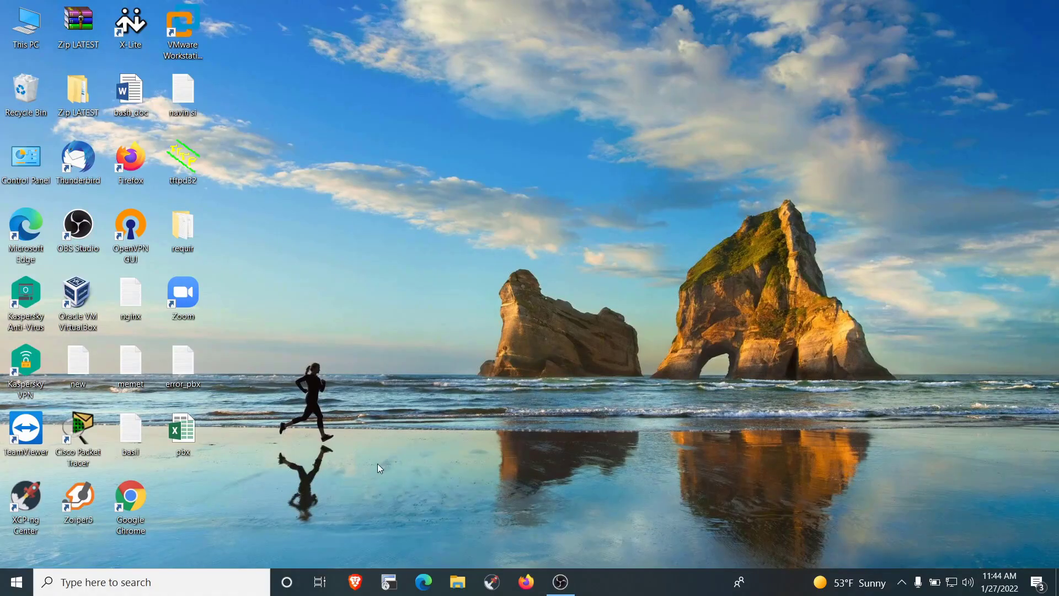
Search Brave for 'download gns3 vm' and open the gns3.com GNS3 VM download page
{"action": "left_click", "coordinate": [363, 586]}
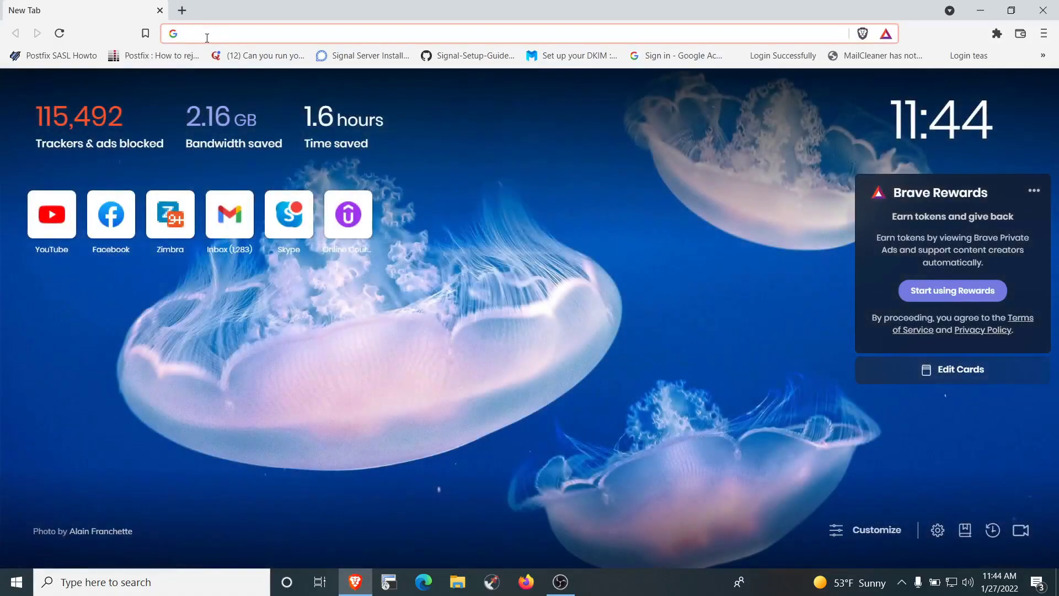
{"action": "left_click", "coordinate": [207, 35]}
{"action": "type", "text": "download "}
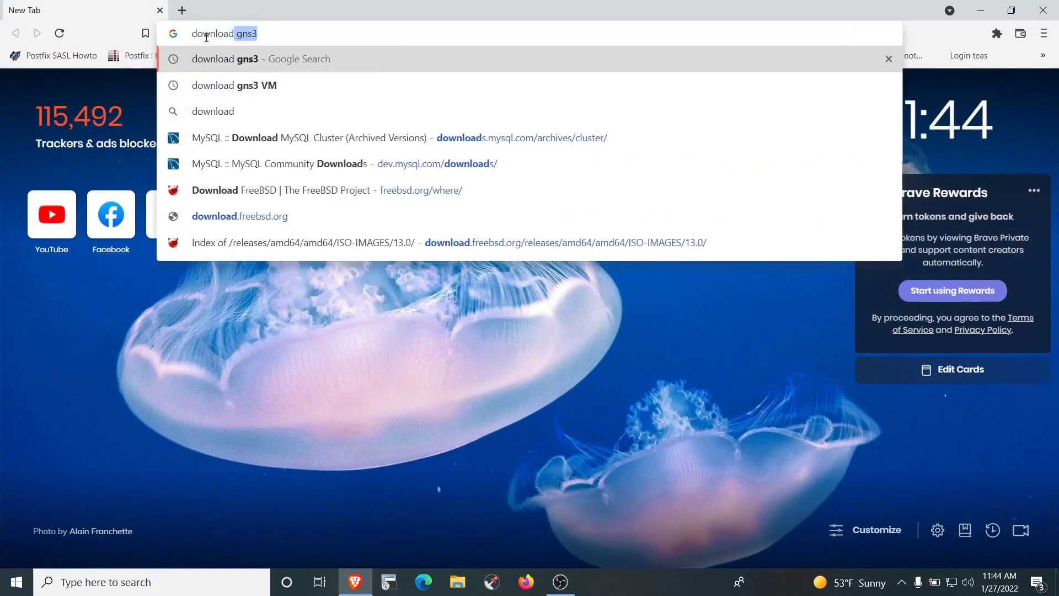
{"action": "type", "text": "gns3 vm"}
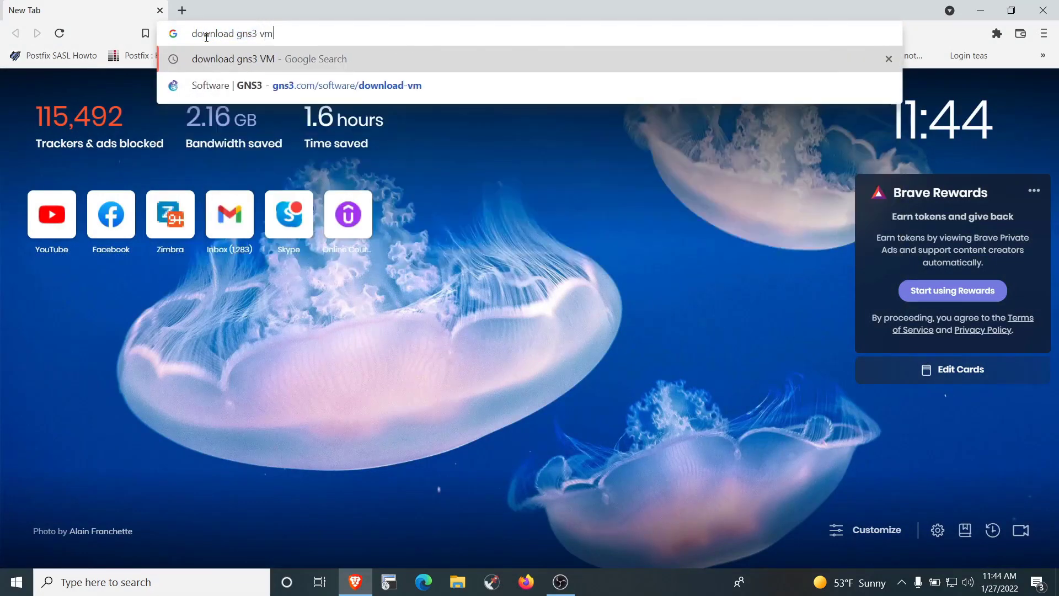
{"action": "key", "text": "Return"}
{"action": "left_click", "coordinate": [180, 221]}
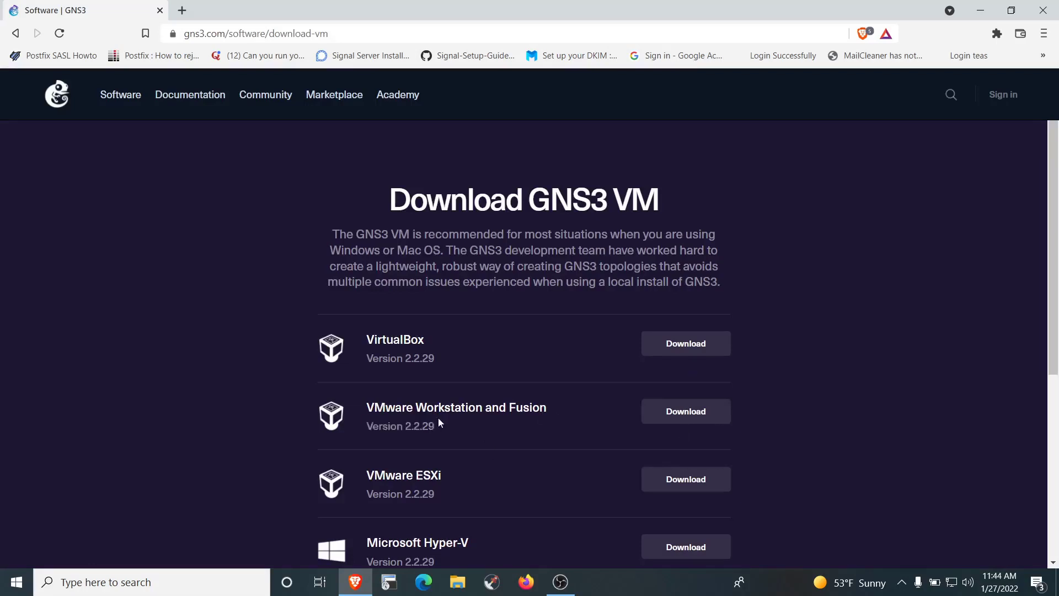
Download and save the GNS3 VM 2.2.29 zip for VMware Workstation and Fusion
{"action": "left_click_drag", "start_coordinate": [439, 420], "coordinate": [601, 420]}
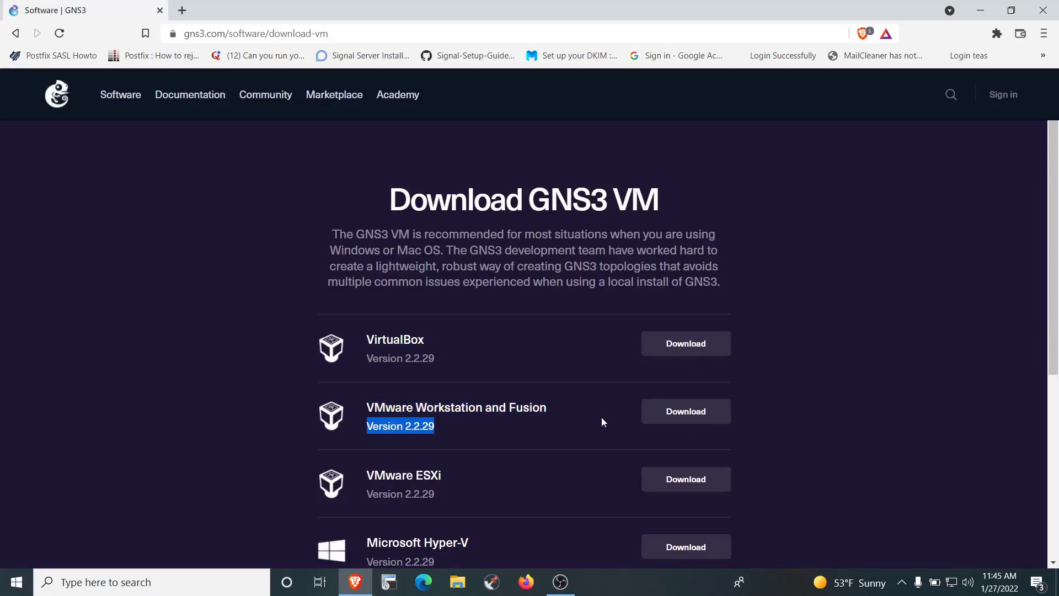
{"action": "left_click", "coordinate": [674, 419]}
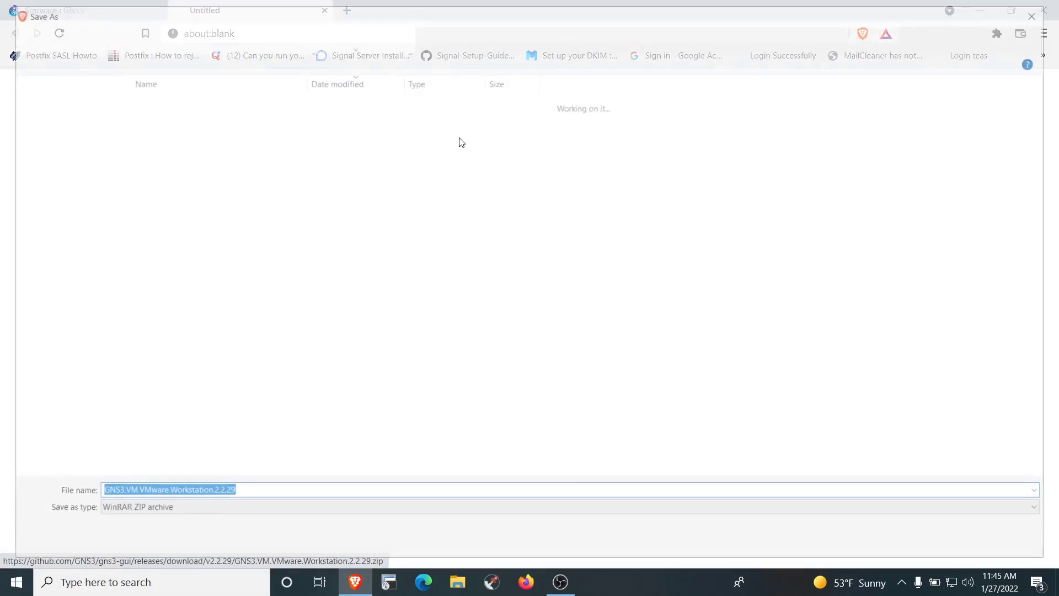
{"action": "left_click", "coordinate": [939, 546]}
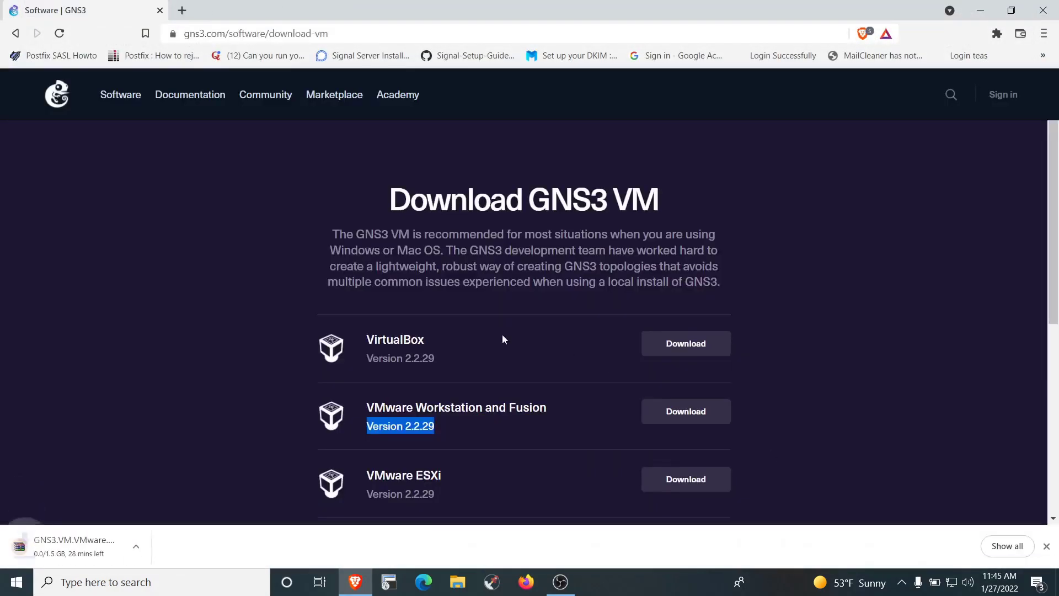
In a new tab, search 'download gns3' and open the Software | GNS3 page
{"action": "left_click", "coordinate": [183, 10]}
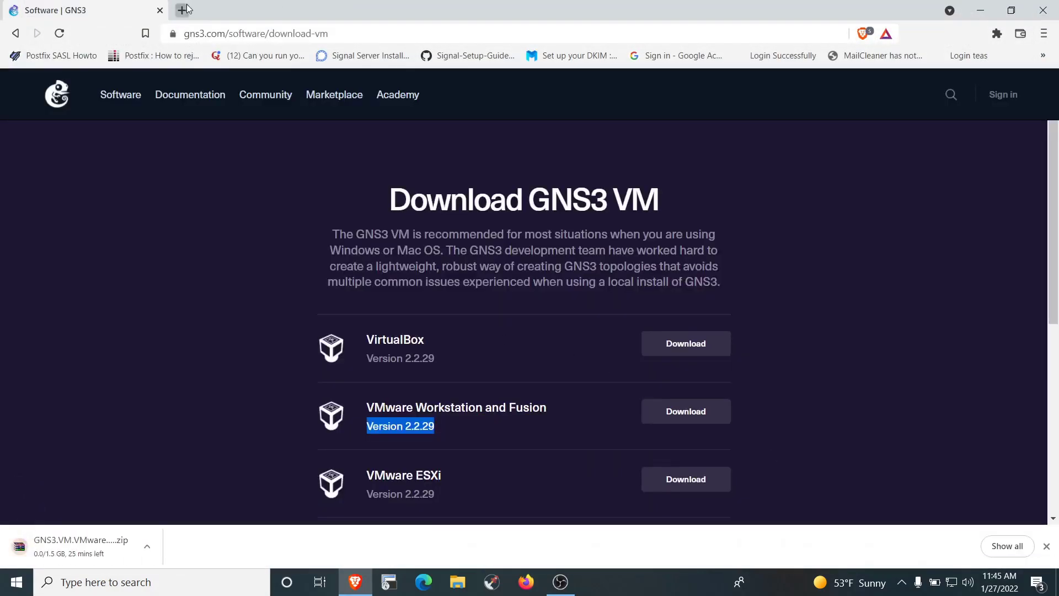
{"action": "type", "text": "do"}
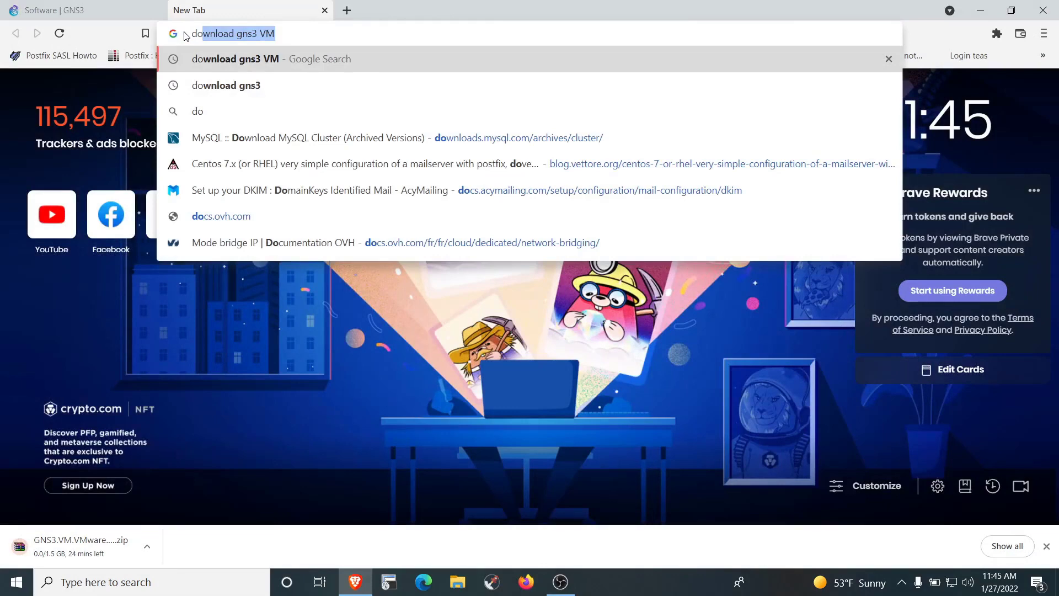
{"action": "type", "text": "wnload gns3"}
{"action": "key", "text": "Delete"}
{"action": "key", "text": "Return"}
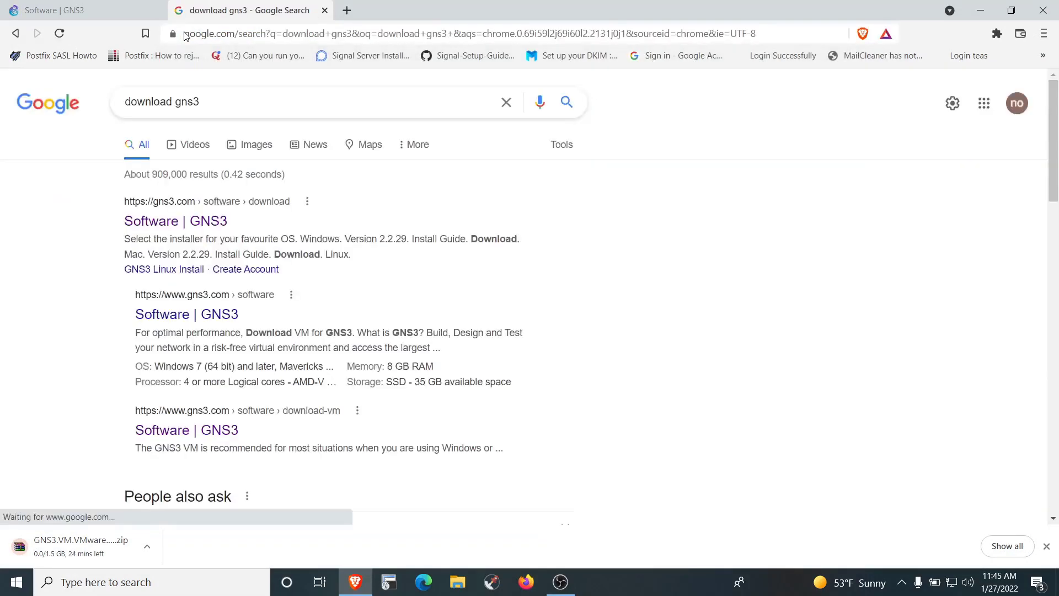
{"action": "left_click", "coordinate": [201, 219]}
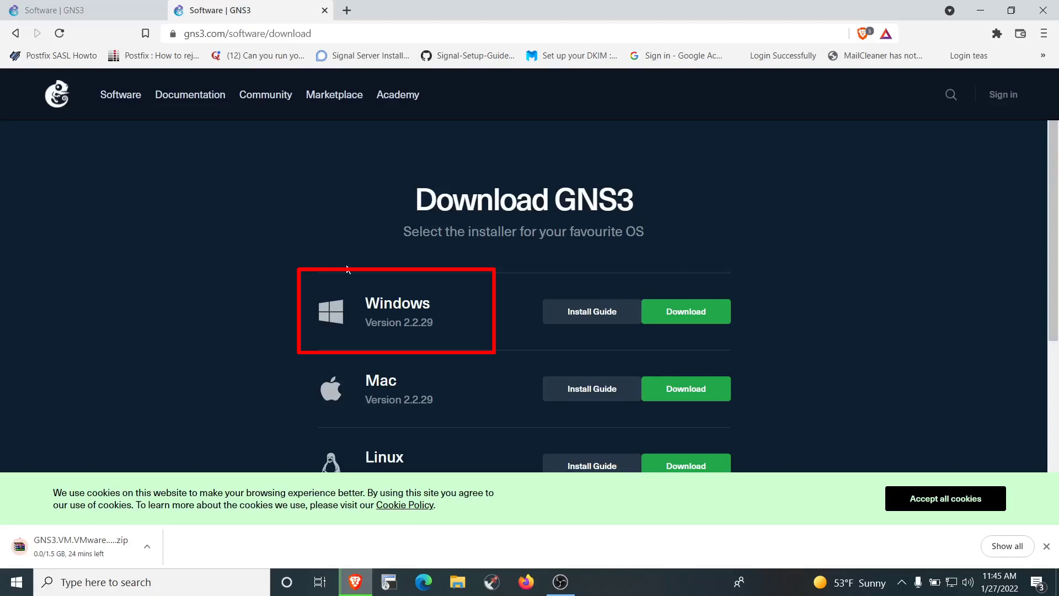
Request the Windows download and sign in to the GNS3 account with saved credentials
{"action": "left_click", "coordinate": [667, 311]}
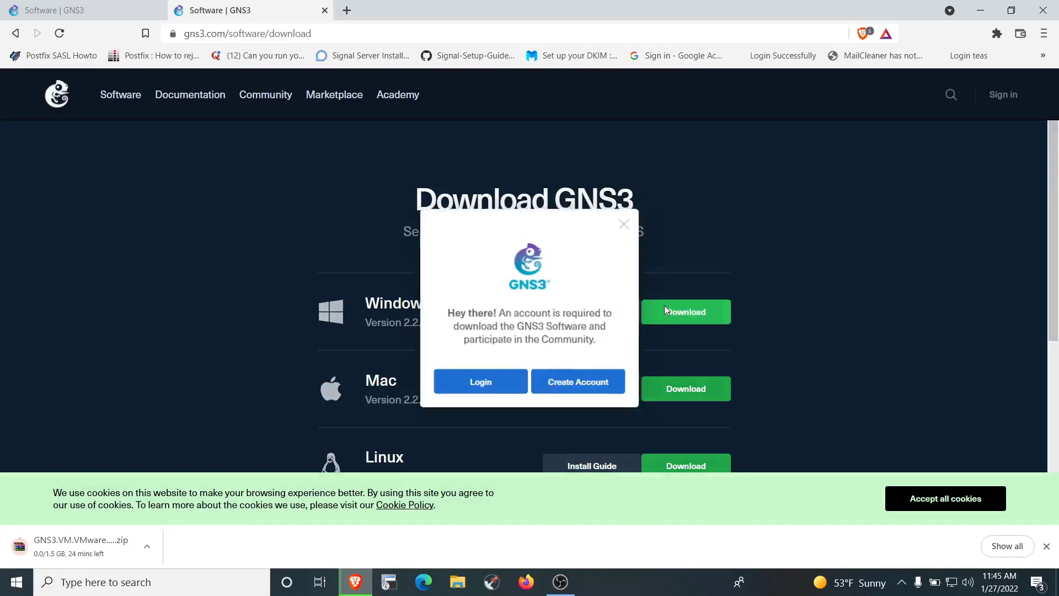
{"action": "left_click", "coordinate": [578, 371]}
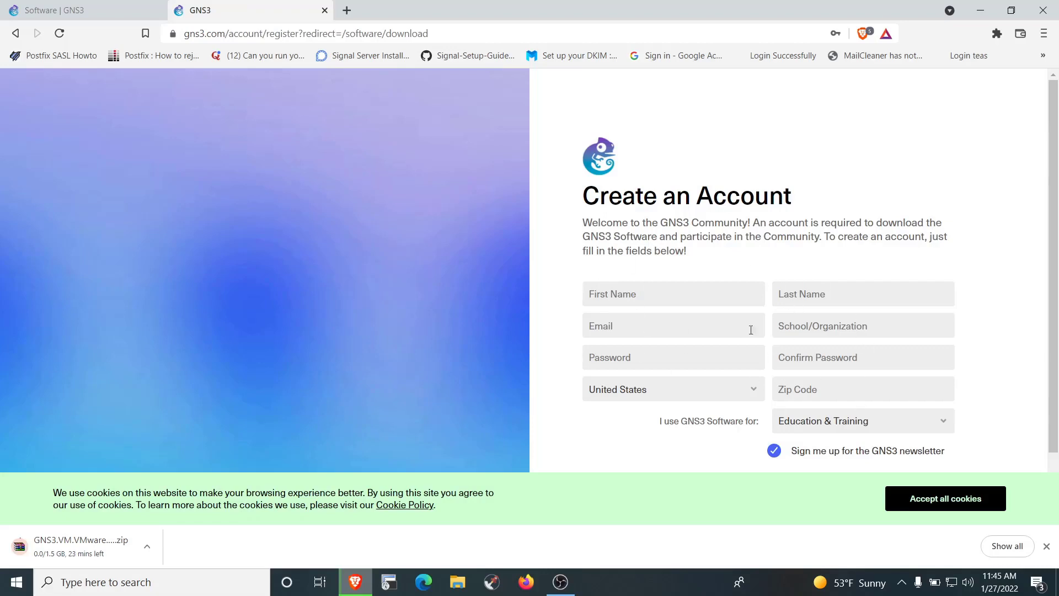
{"action": "scroll", "coordinate": [750, 329], "scroll_direction": "down", "scroll_amount": 2}
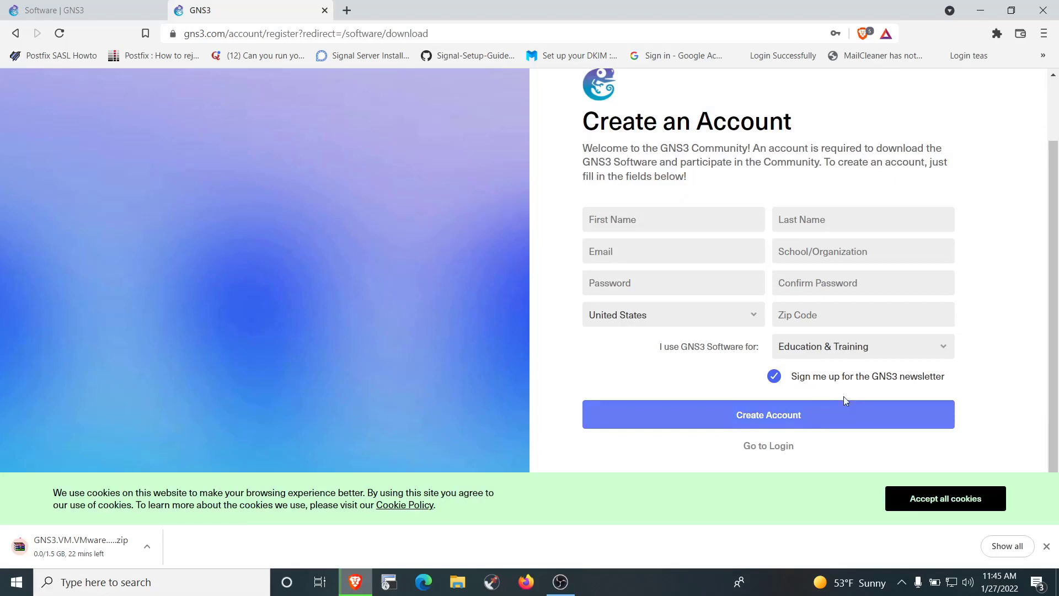
{"action": "left_click", "coordinate": [756, 448]}
{"action": "left_click", "coordinate": [629, 333]}
{"action": "left_click", "coordinate": [632, 358]}
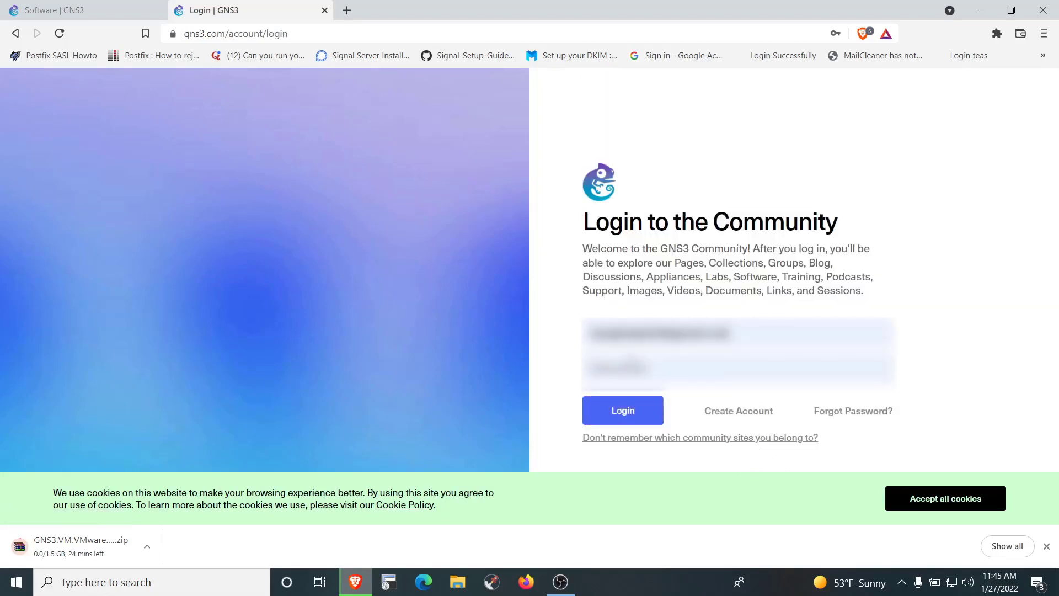
{"action": "left_click", "coordinate": [623, 411]}
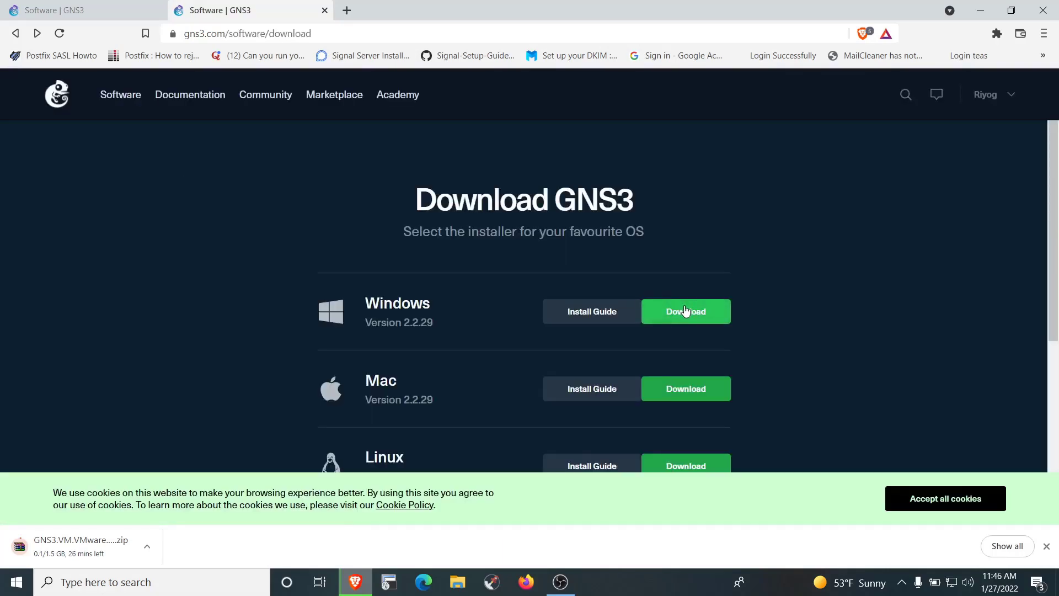
Save the GNS3 2.2.29 Windows installer, dismiss the Flow Tool Bundle offer, and return to File Explorer
{"action": "left_click", "coordinate": [686, 311]}
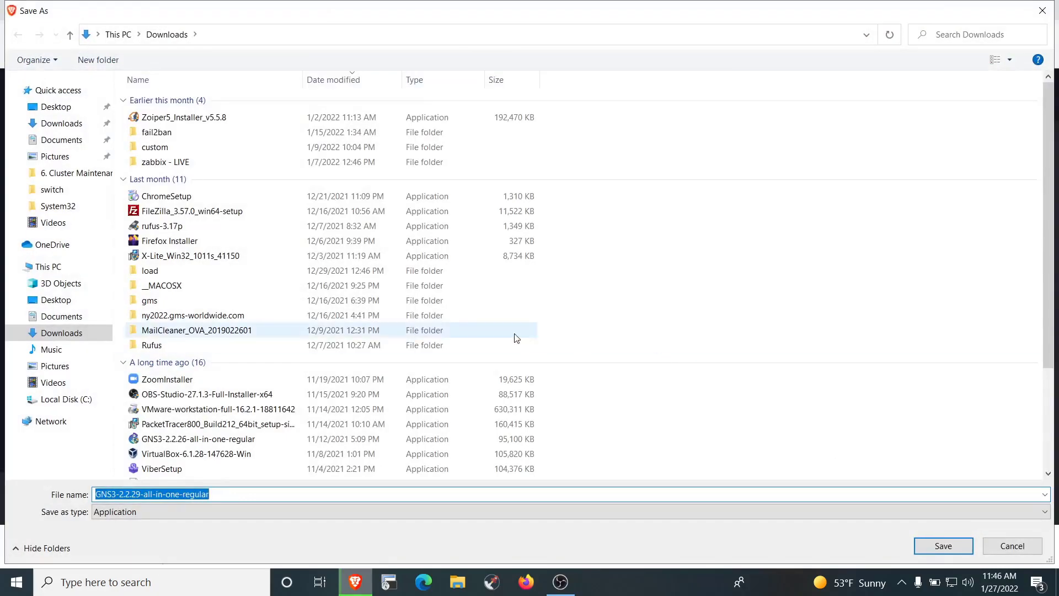
{"action": "left_click", "coordinate": [947, 546]}
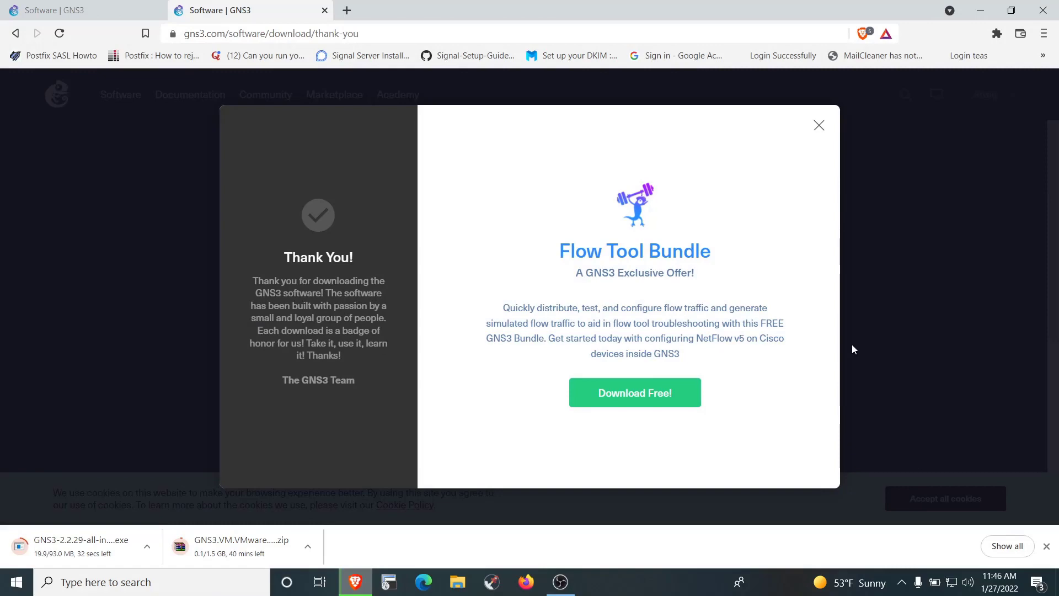
{"action": "left_click", "coordinate": [820, 126]}
{"action": "key", "text": "alt+Tab"}
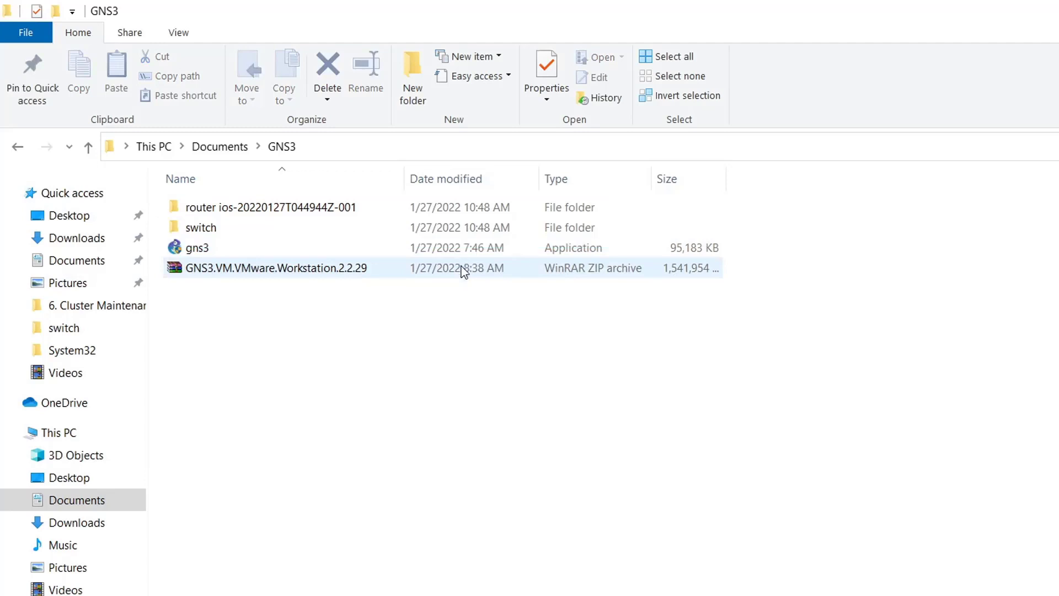
Extract the GNS3.VM zip archive into its suggested folder
{"action": "left_click", "coordinate": [614, 271]}
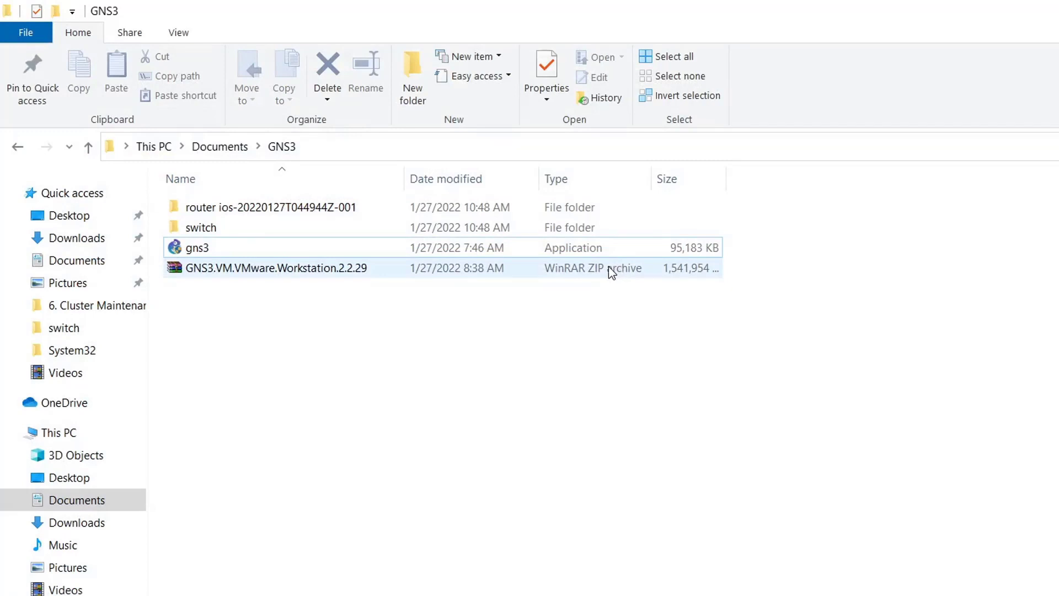
{"action": "left_click", "coordinate": [612, 269]}
{"action": "right_click", "coordinate": [613, 272]}
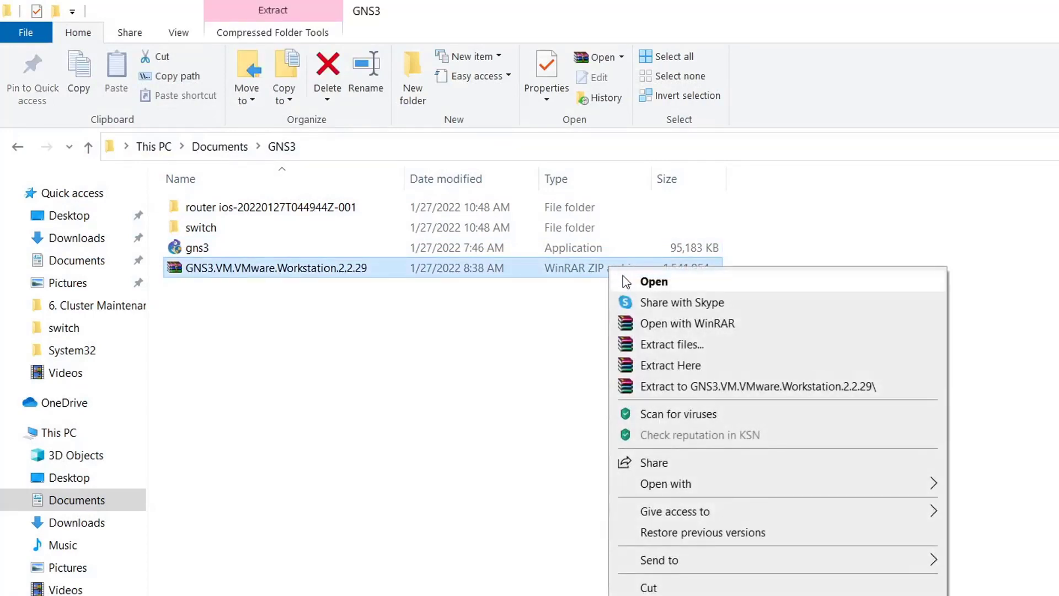
{"action": "left_click", "coordinate": [665, 345]}
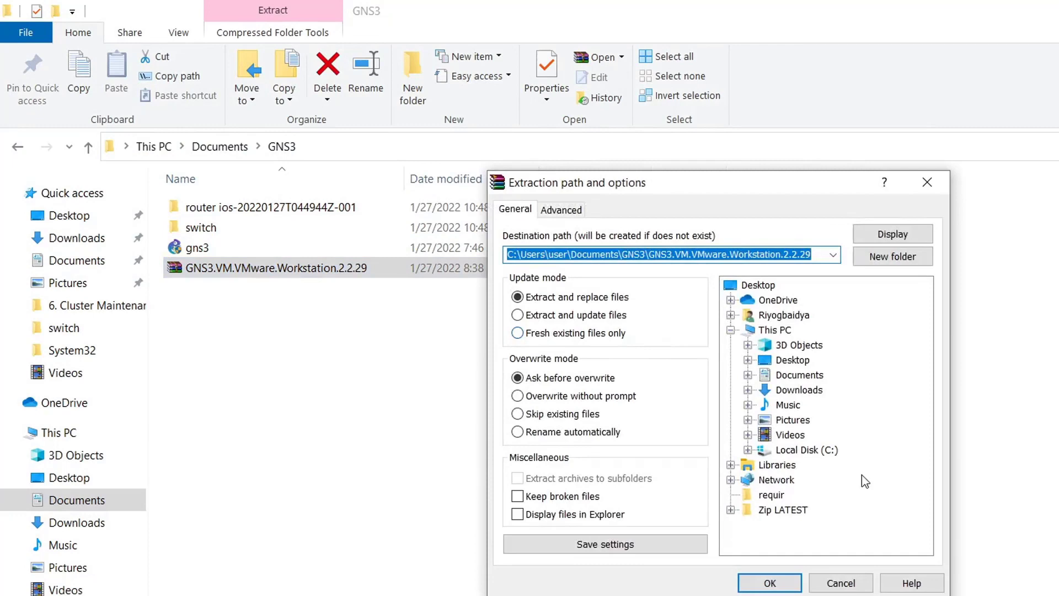
{"action": "left_click", "coordinate": [780, 587]}
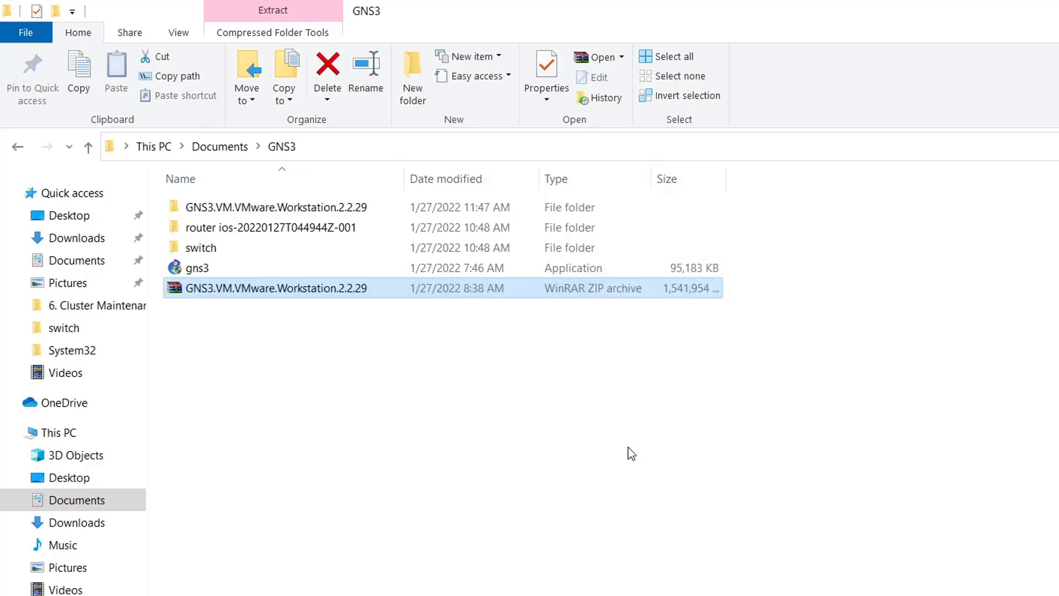
Open the GNS3 VM appliance from the extracted folder with VMware Workstation
{"action": "left_click", "coordinate": [386, 208]}
{"action": "double_click", "coordinate": [386, 208]}
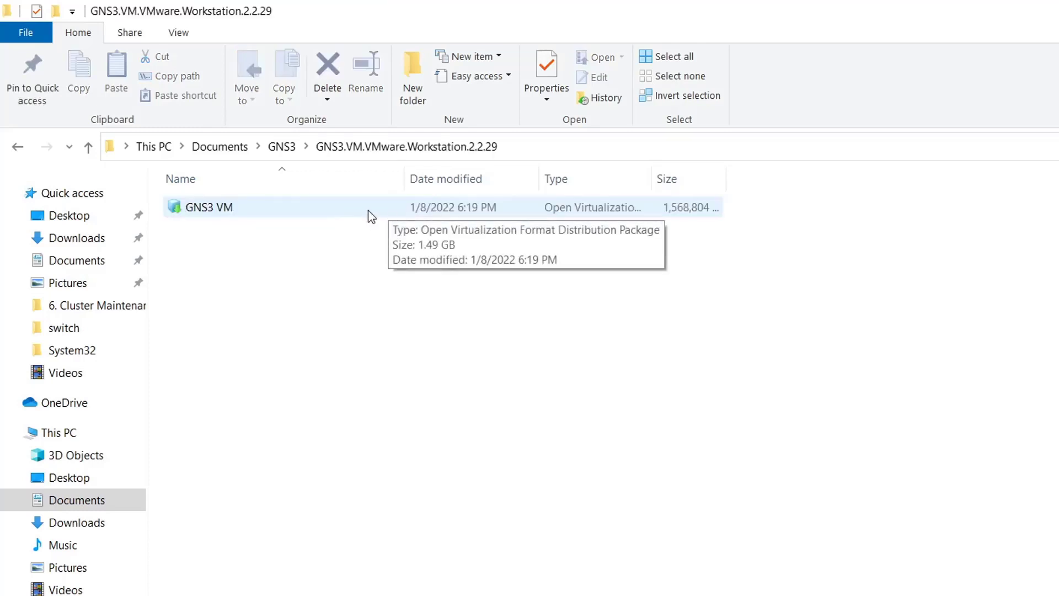
{"action": "double_click", "coordinate": [365, 215]}
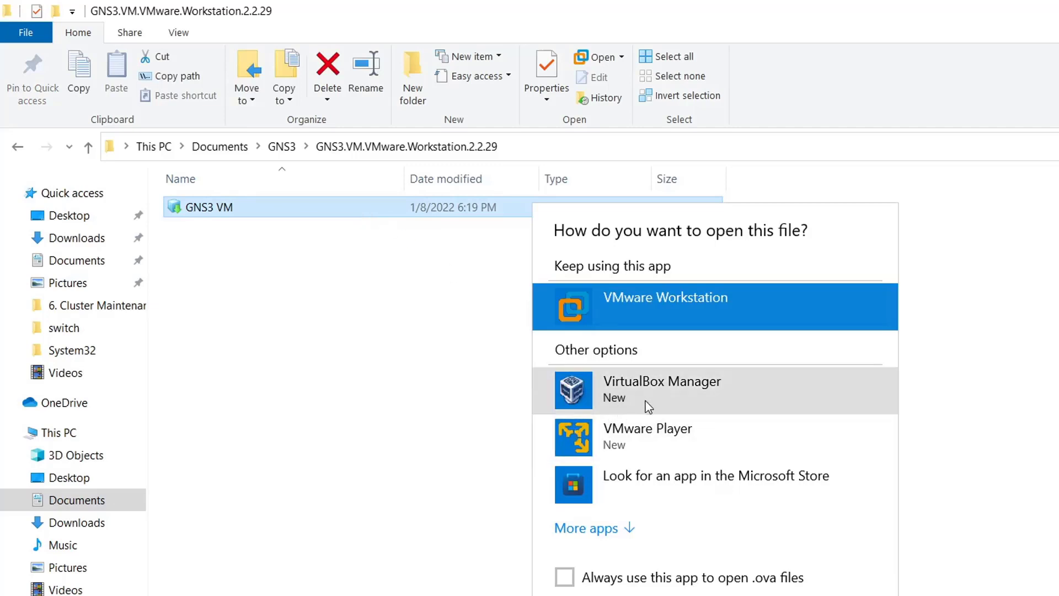
{"action": "left_click", "coordinate": [767, 595]}
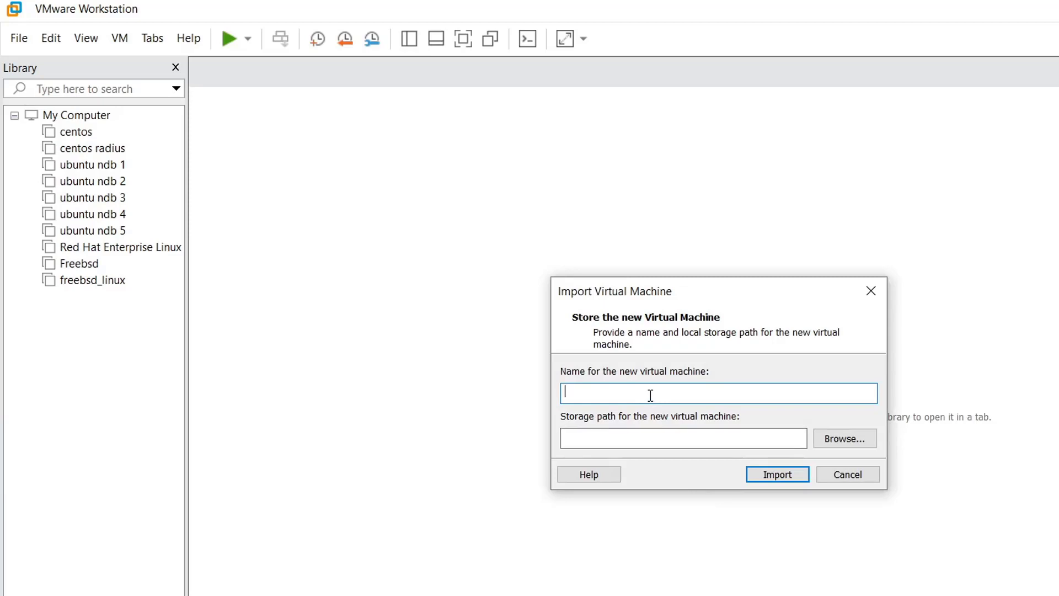
Name the virtual machine 'GNS3 VM' and import it
{"action": "type", "text": "GNS3 VM"}
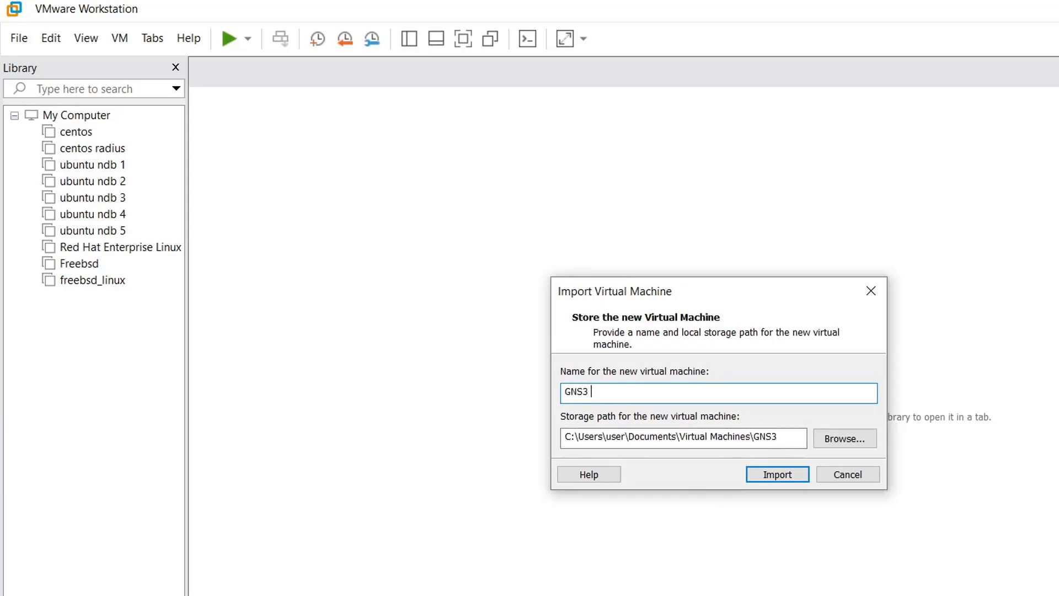
{"action": "left_click", "coordinate": [778, 478]}
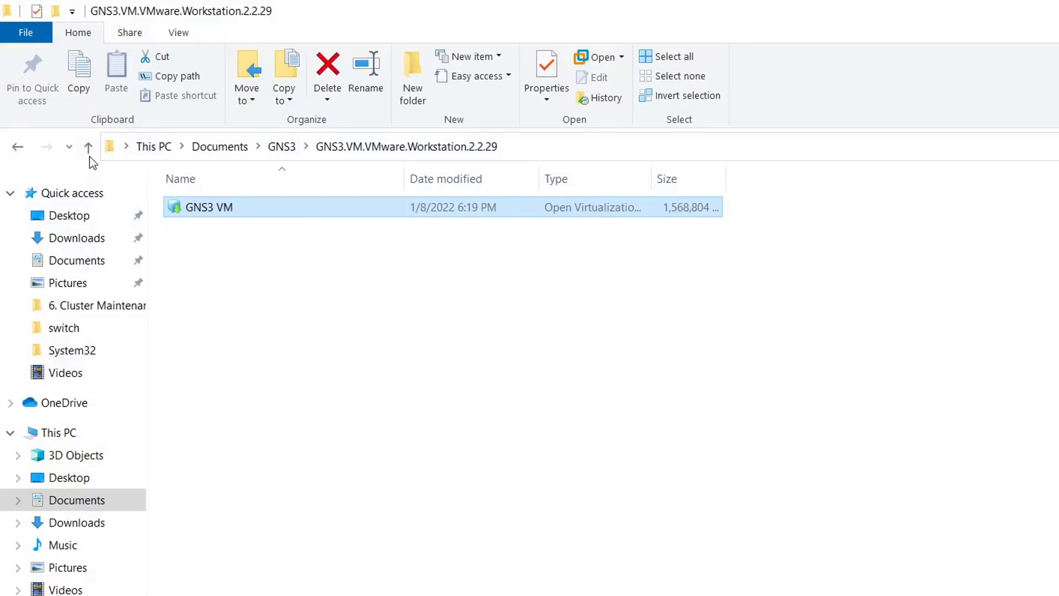
Run the GNS3 installer and install it with the default folder, components and location
{"action": "left_click", "coordinate": [88, 146]}
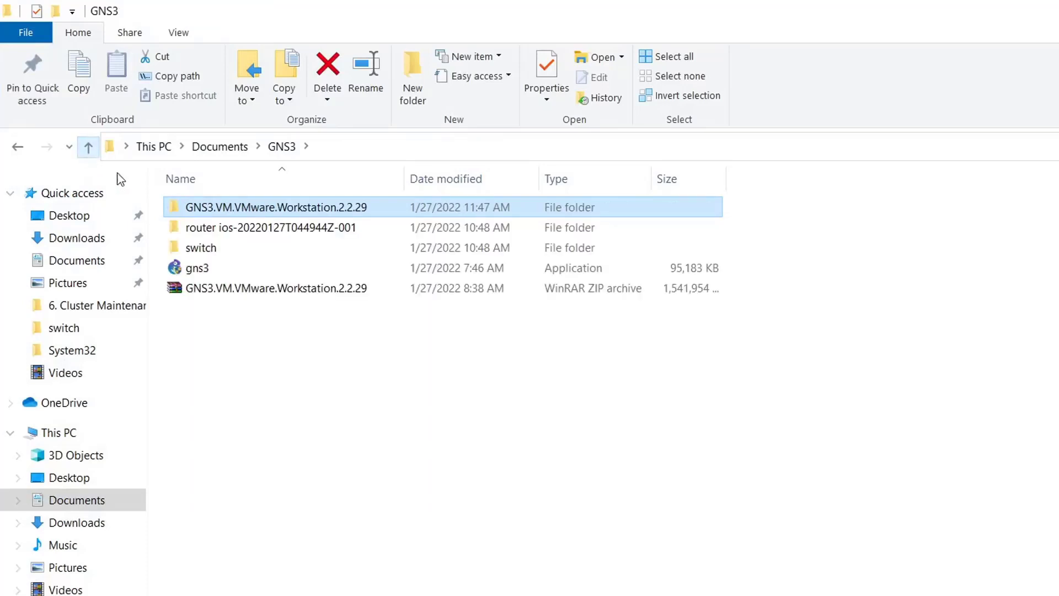
{"action": "left_click", "coordinate": [213, 269]}
{"action": "double_click", "coordinate": [213, 268]}
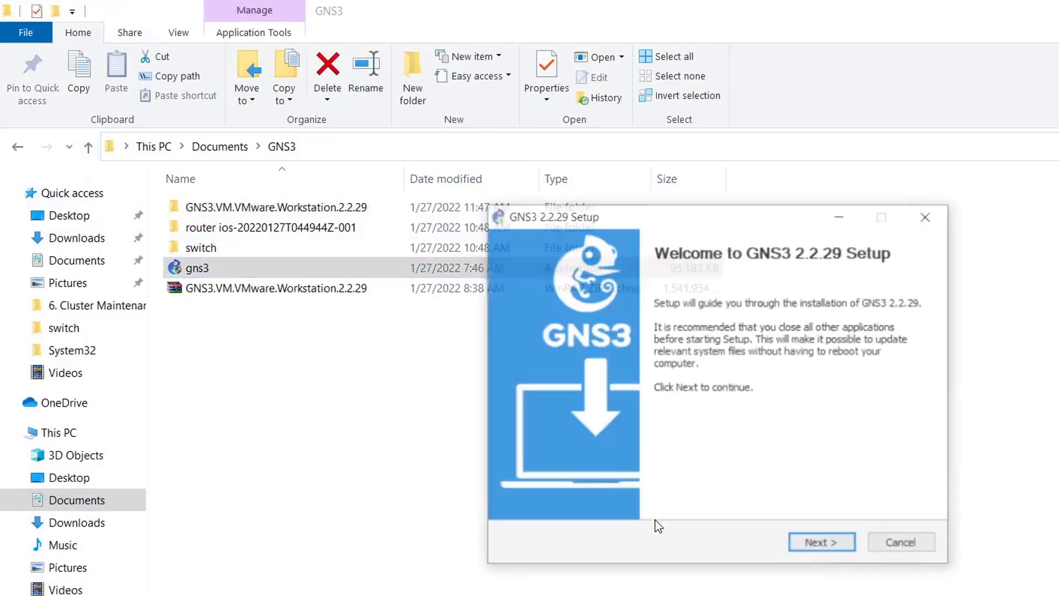
{"action": "left_click", "coordinate": [823, 538]}
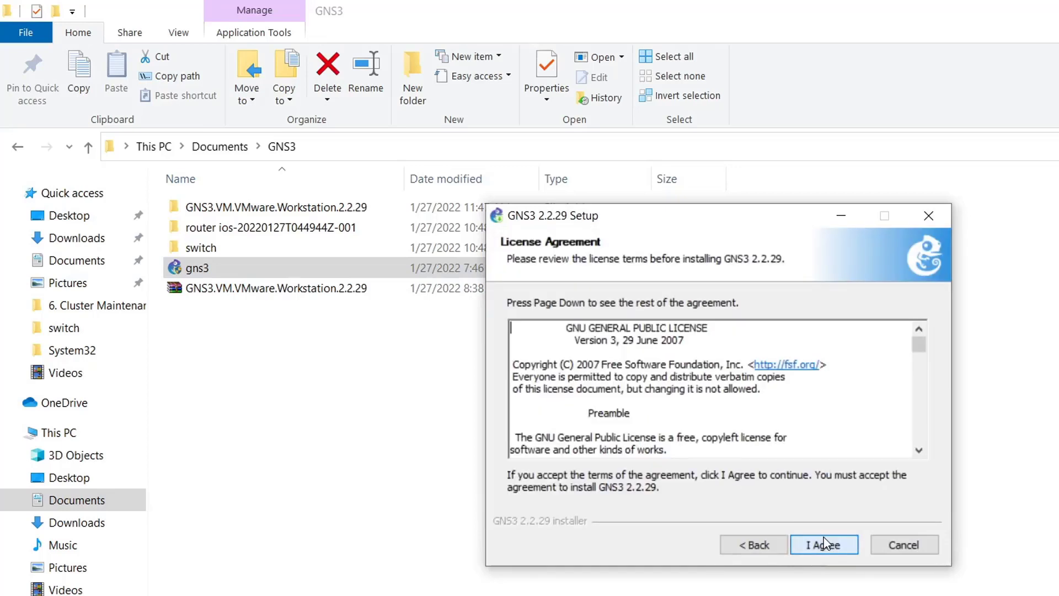
{"action": "left_click", "coordinate": [822, 540]}
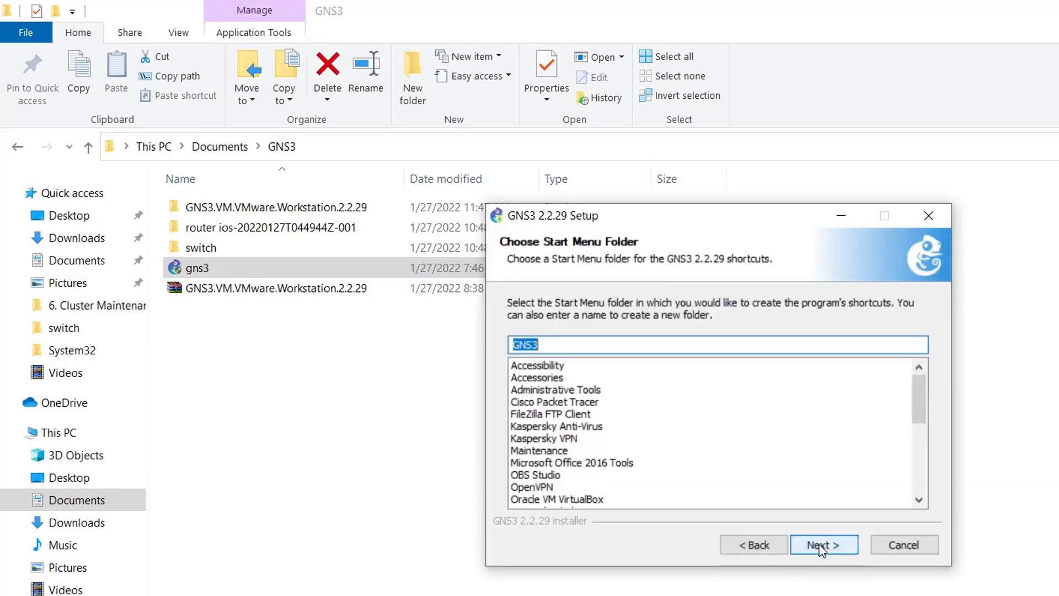
{"action": "left_click", "coordinate": [822, 539]}
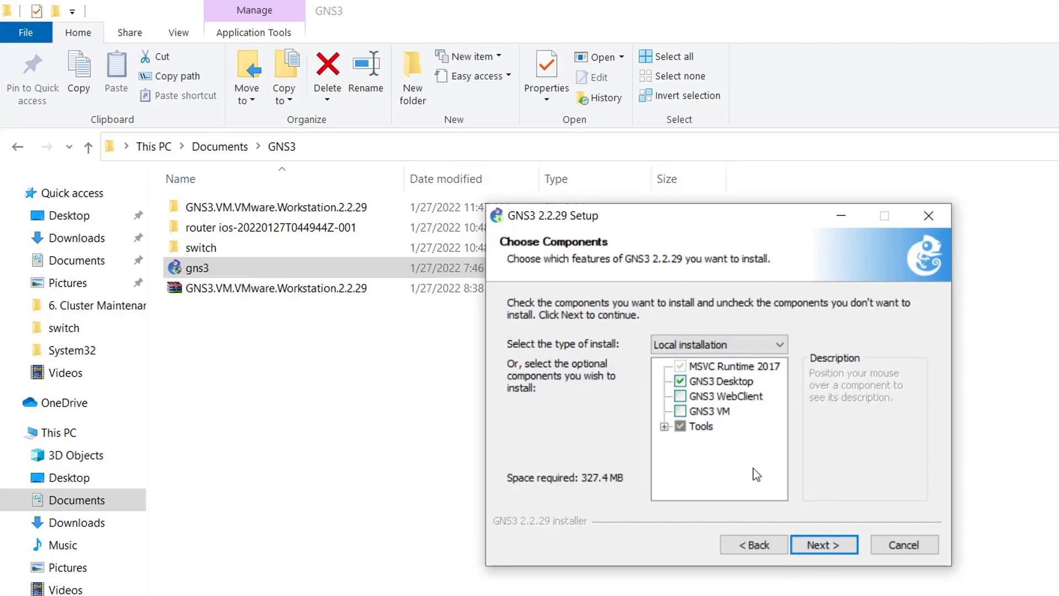
{"action": "left_click", "coordinate": [815, 546]}
{"action": "left_click", "coordinate": [814, 547]}
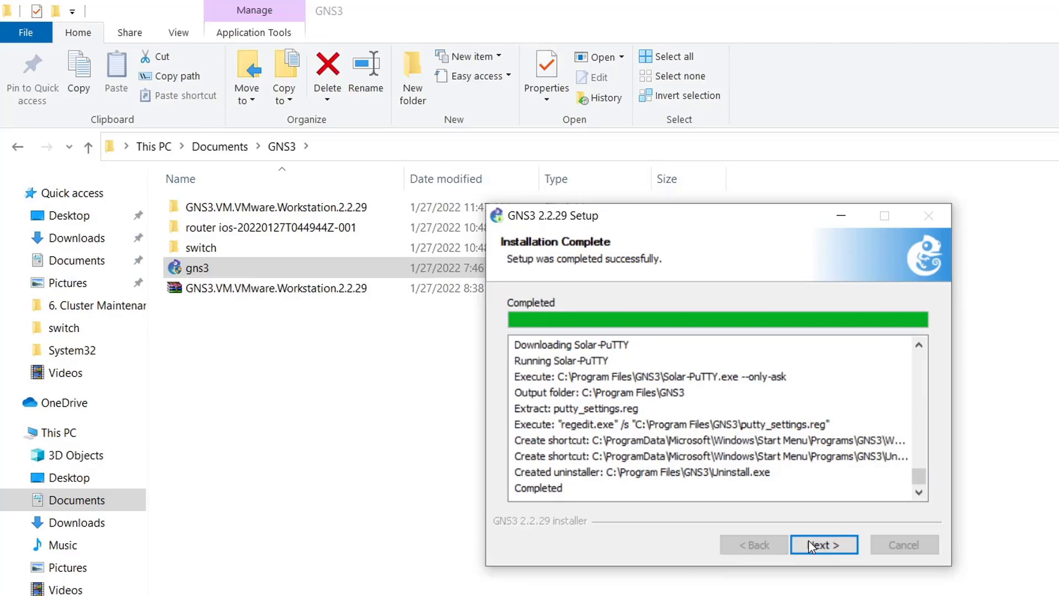
{"action": "left_click", "coordinate": [810, 546]}
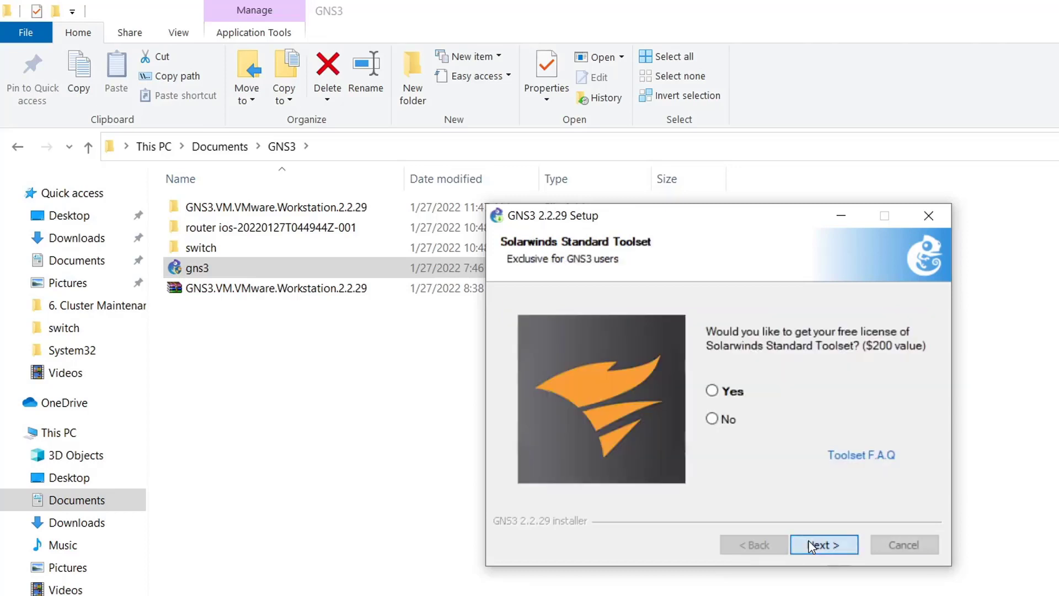
Decline Solarwinds, finish setup without starting GNS3, then close the download tab and minimize Brave
{"action": "left_click", "coordinate": [732, 422]}
{"action": "left_click", "coordinate": [842, 544]}
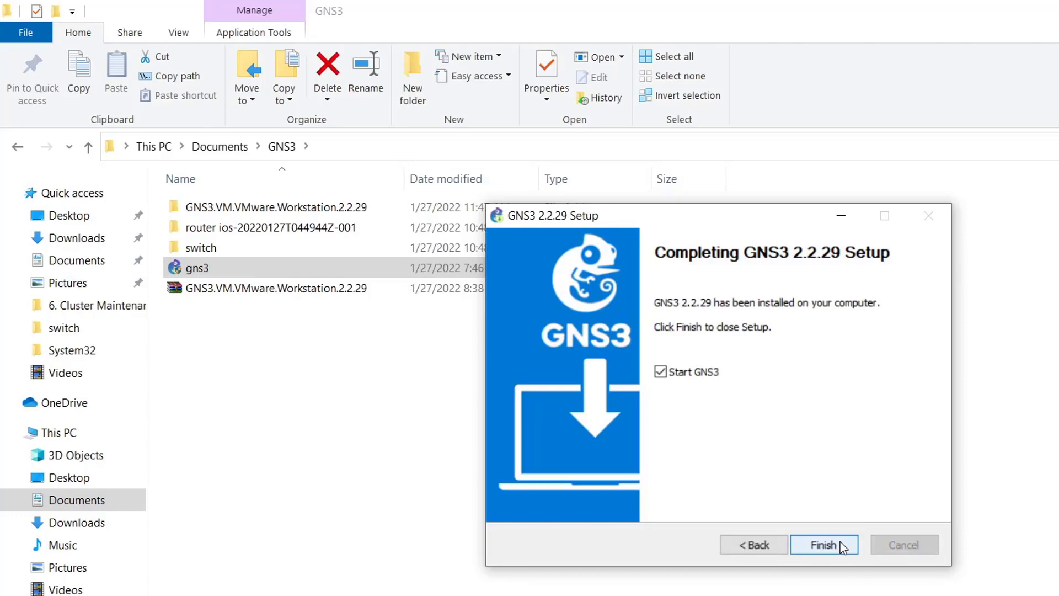
{"action": "left_click", "coordinate": [703, 374]}
{"action": "left_click", "coordinate": [805, 544]}
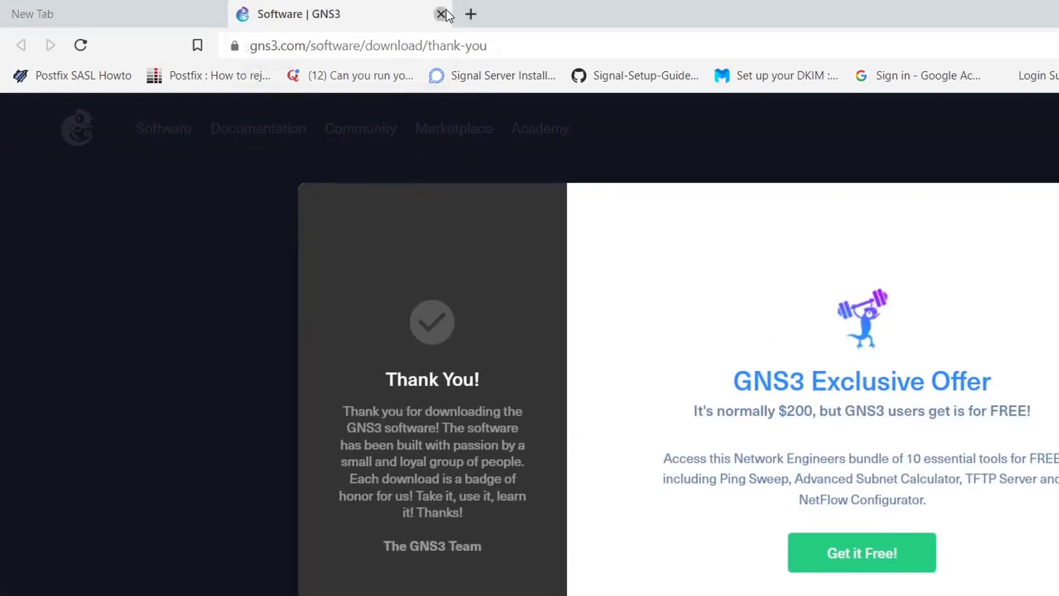
{"action": "left_click", "coordinate": [441, 14]}
{"action": "key", "text": "super+Down"}
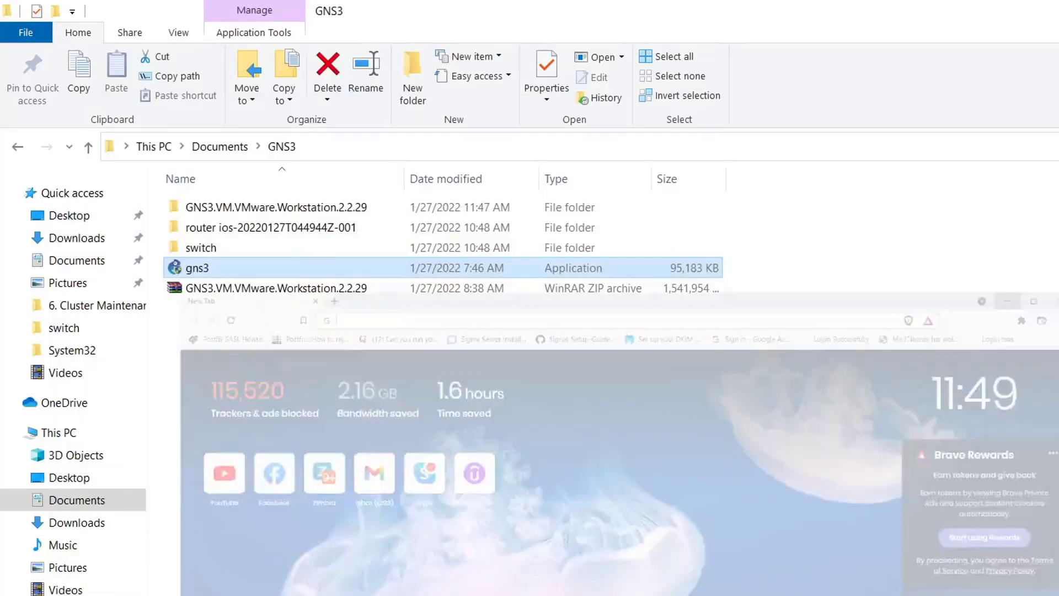
Launch GNS3 from Windows search with 'gn' and minimize VMware Workstation to reveal it
{"action": "key", "text": "super"}
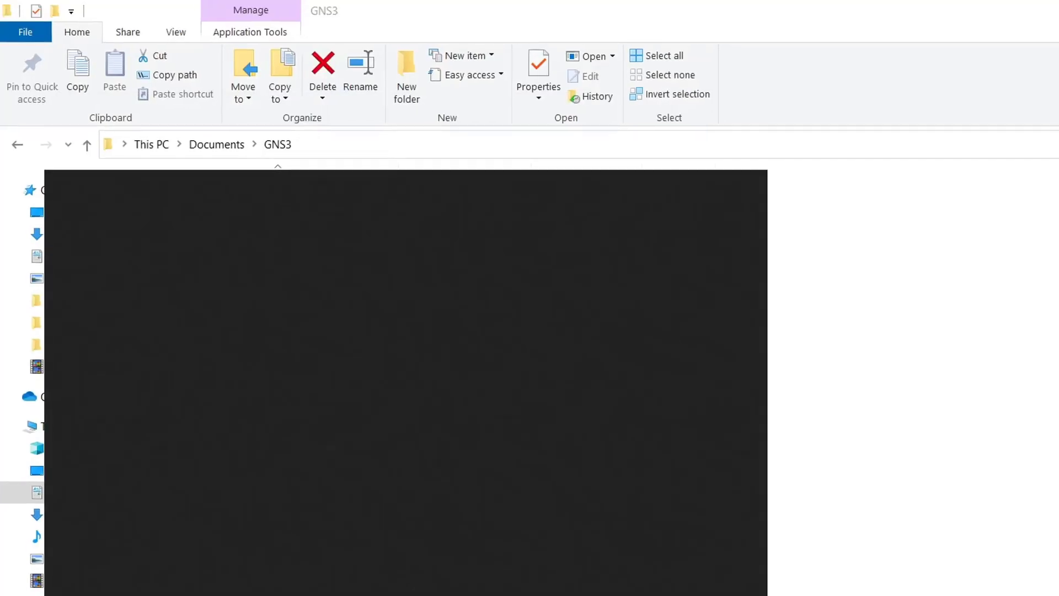
{"action": "type", "text": "gn"}
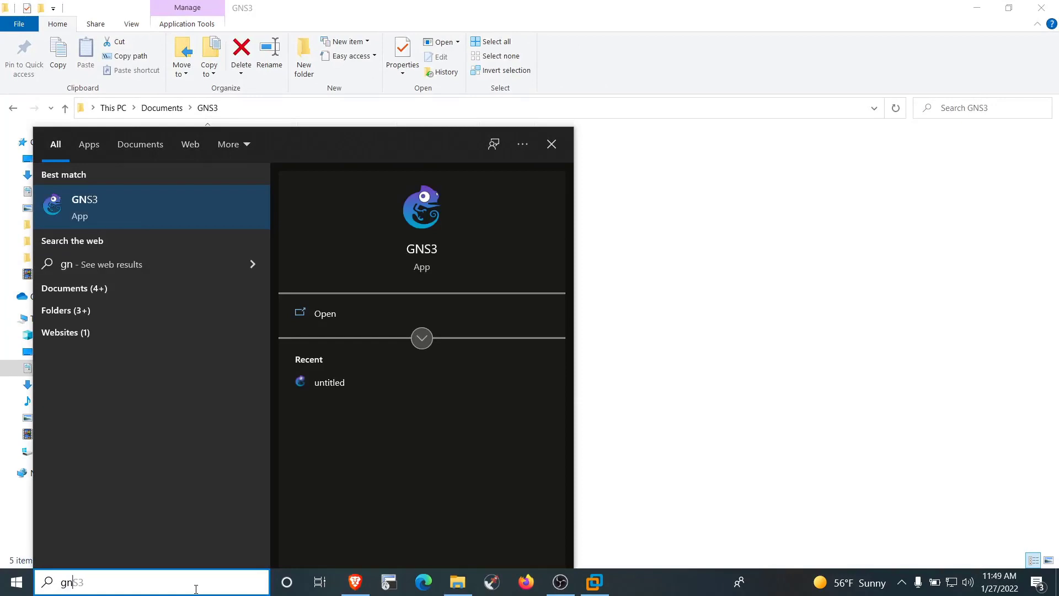
{"action": "key", "text": "Return"}
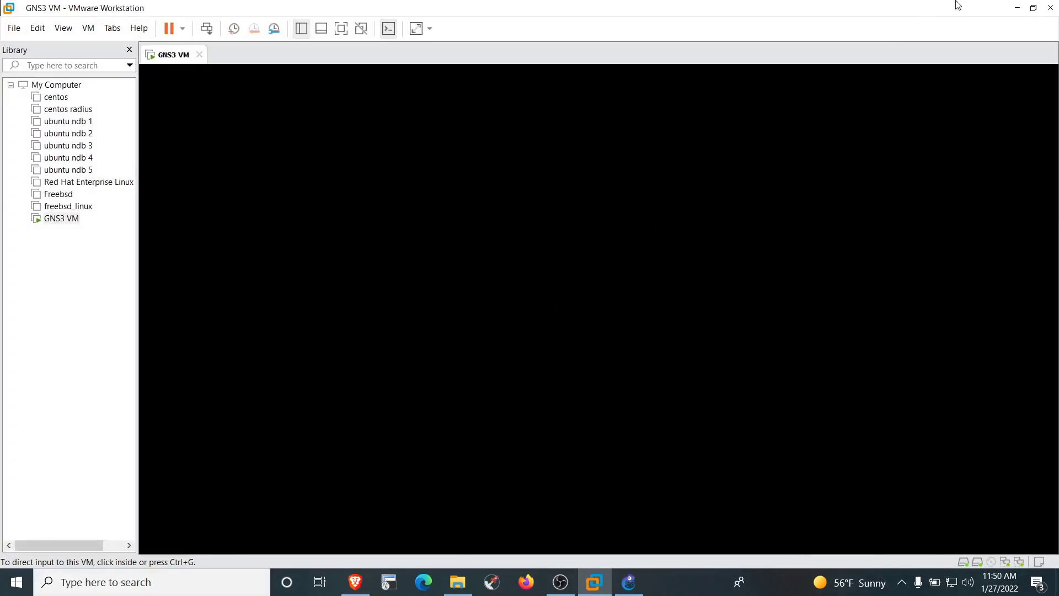
{"action": "left_click", "coordinate": [1015, 8]}
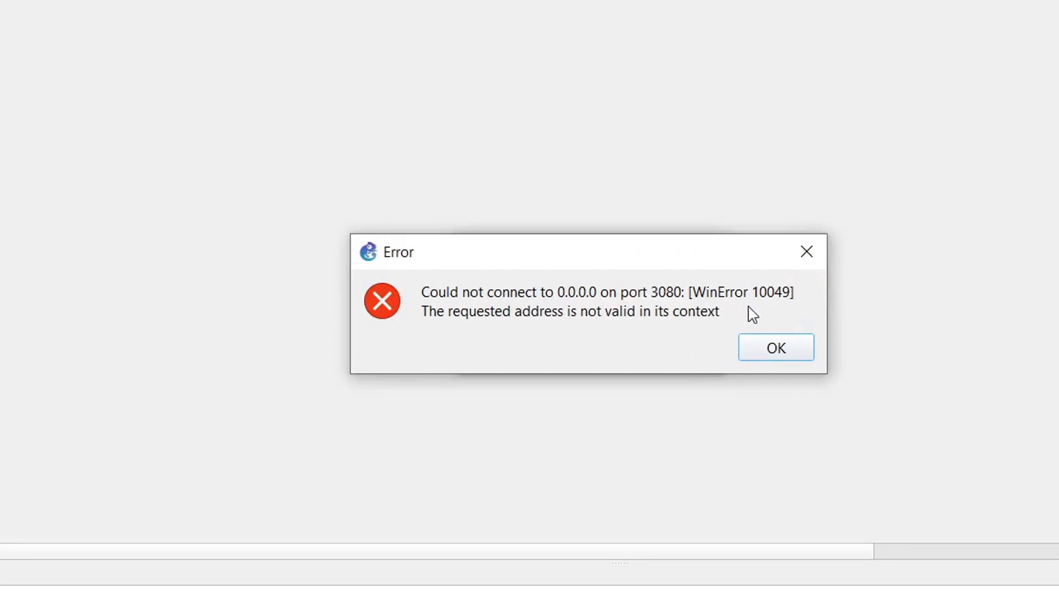
Select the port 3080 connection error text and bring File Explorer back to the front
{"action": "left_click_drag", "start_coordinate": [750, 312], "coordinate": [419, 297]}
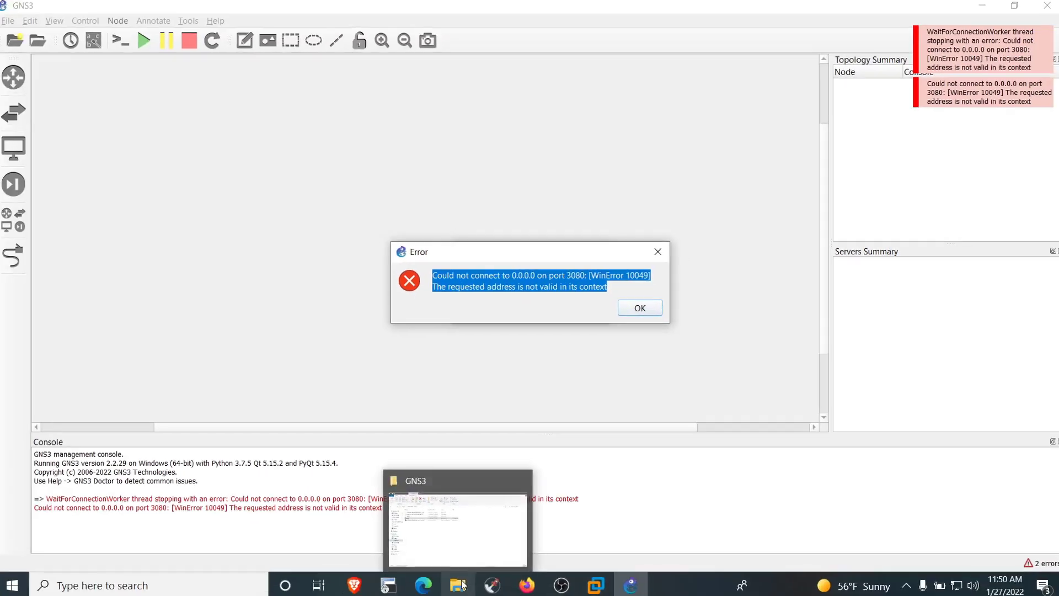
{"action": "left_click", "coordinate": [458, 488]}
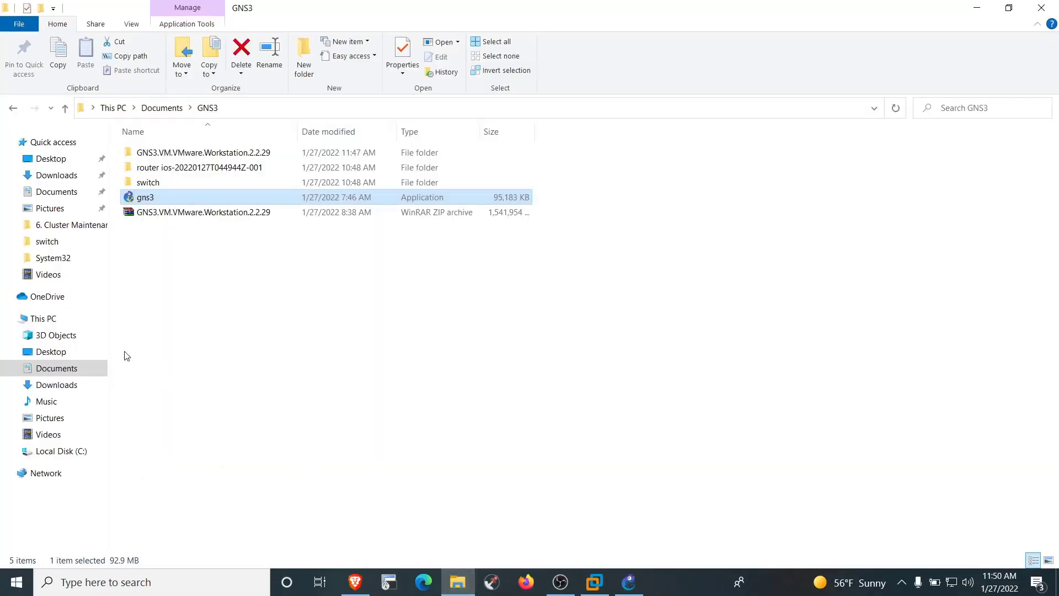
Browse from This PC to C:\Users\user\AppData\Roaming\GNS3\2.2
{"action": "left_click", "coordinate": [66, 319]}
{"action": "double_click", "coordinate": [187, 268]}
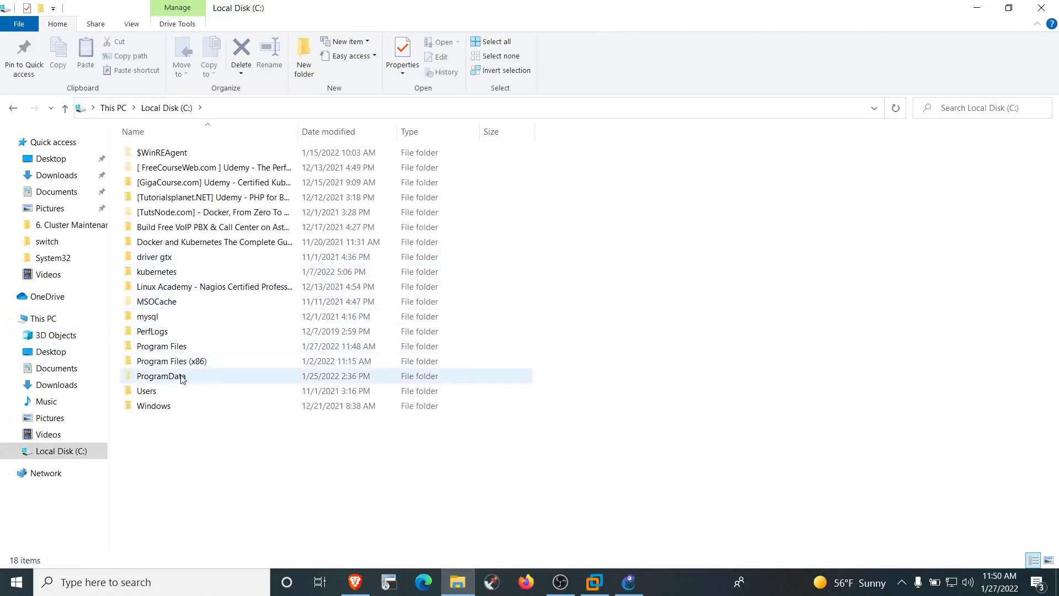
{"action": "double_click", "coordinate": [174, 391]}
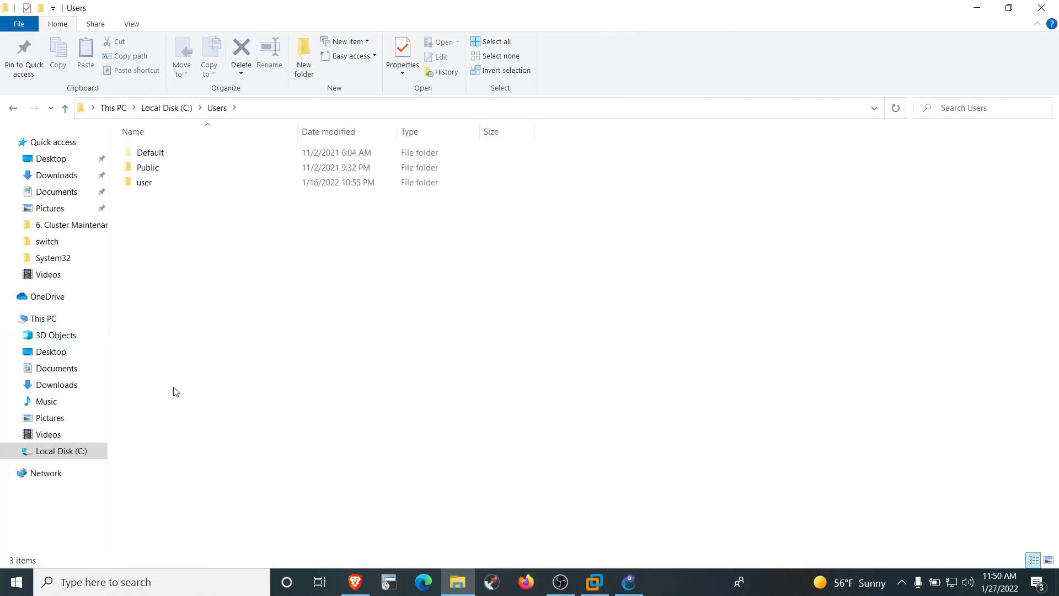
{"action": "double_click", "coordinate": [176, 186]}
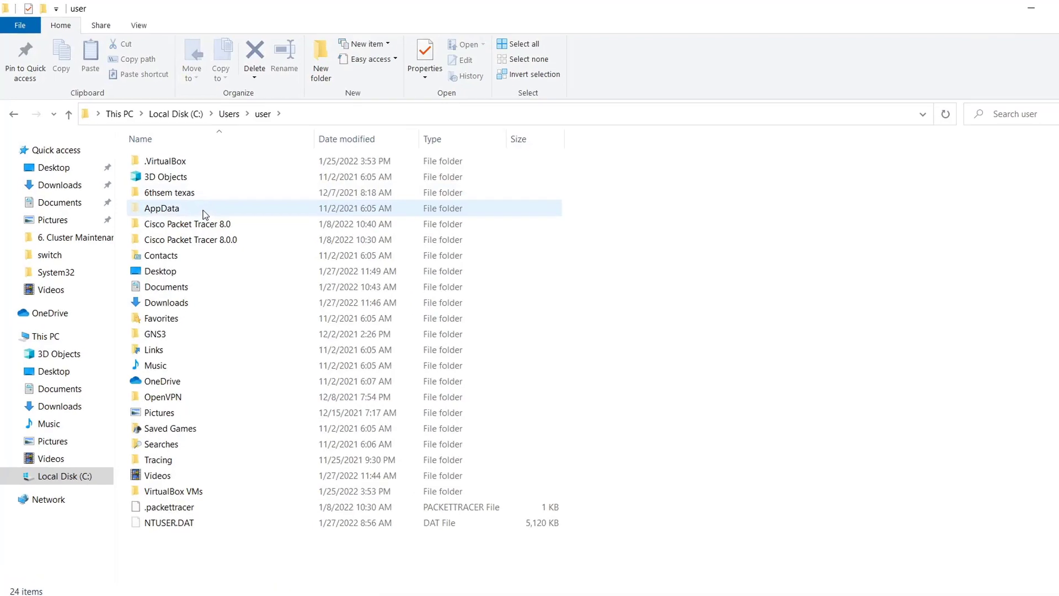
{"action": "double_click", "coordinate": [279, 293]}
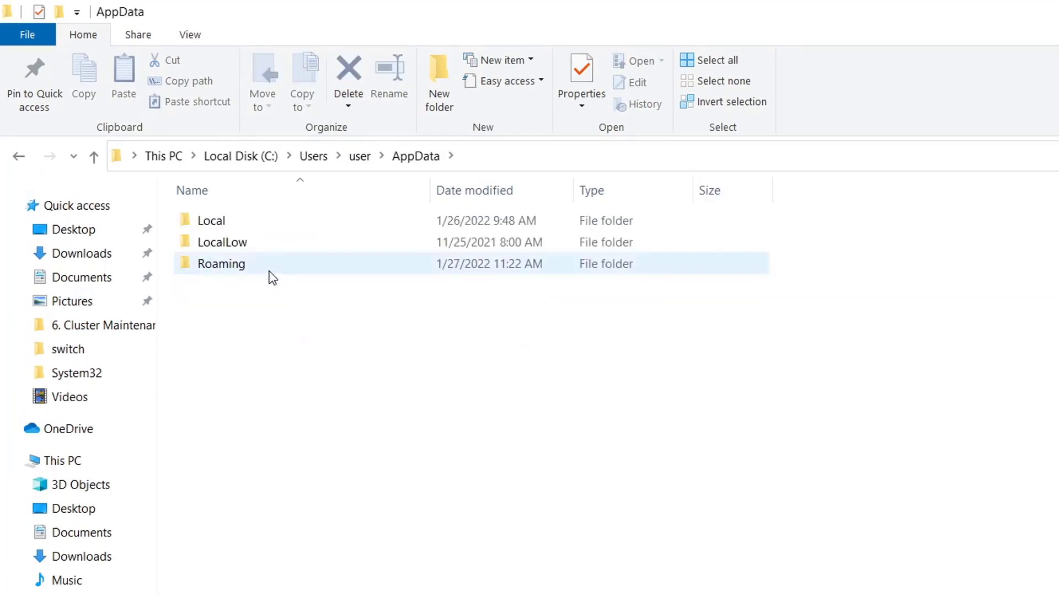
{"action": "double_click", "coordinate": [268, 271]}
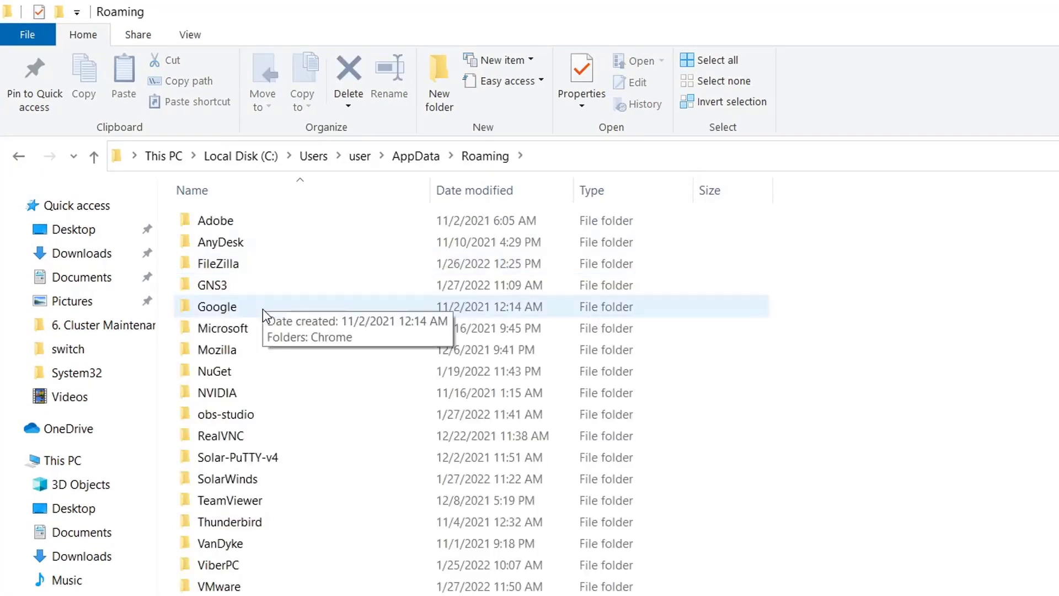
{"action": "double_click", "coordinate": [231, 289]}
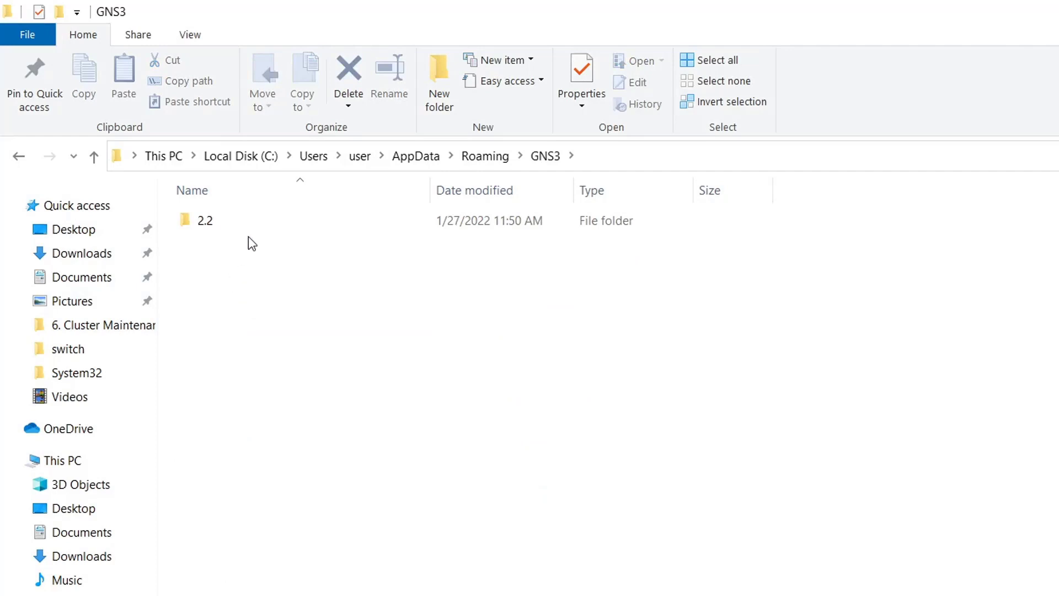
{"action": "double_click", "coordinate": [251, 226]}
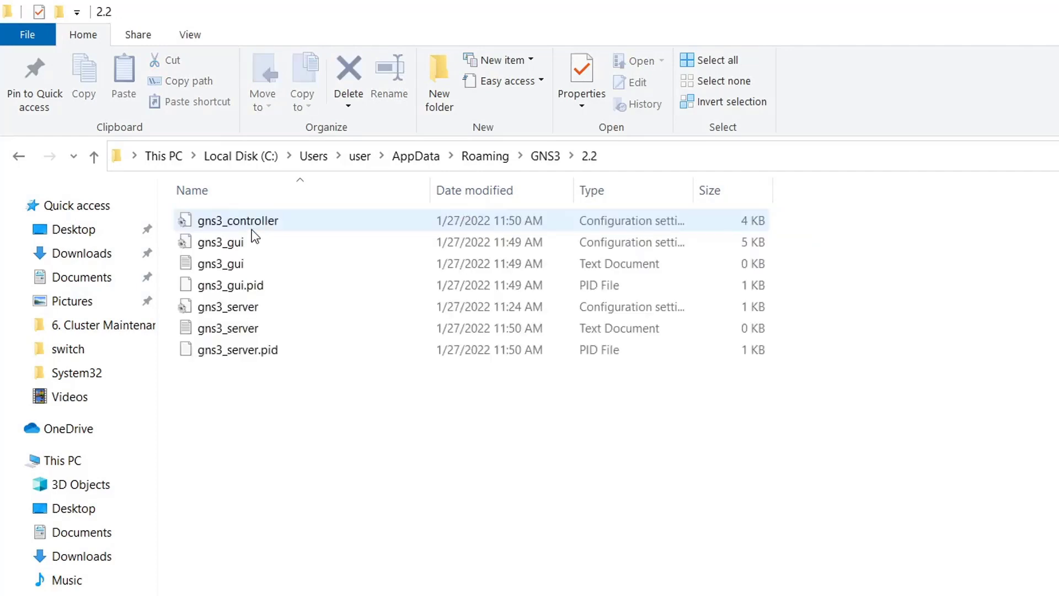
Check the gns3_server file's Configuration settings (.ini) type, then open it in Notepad
{"action": "left_click", "coordinate": [278, 308]}
{"action": "right_click", "coordinate": [279, 309]}
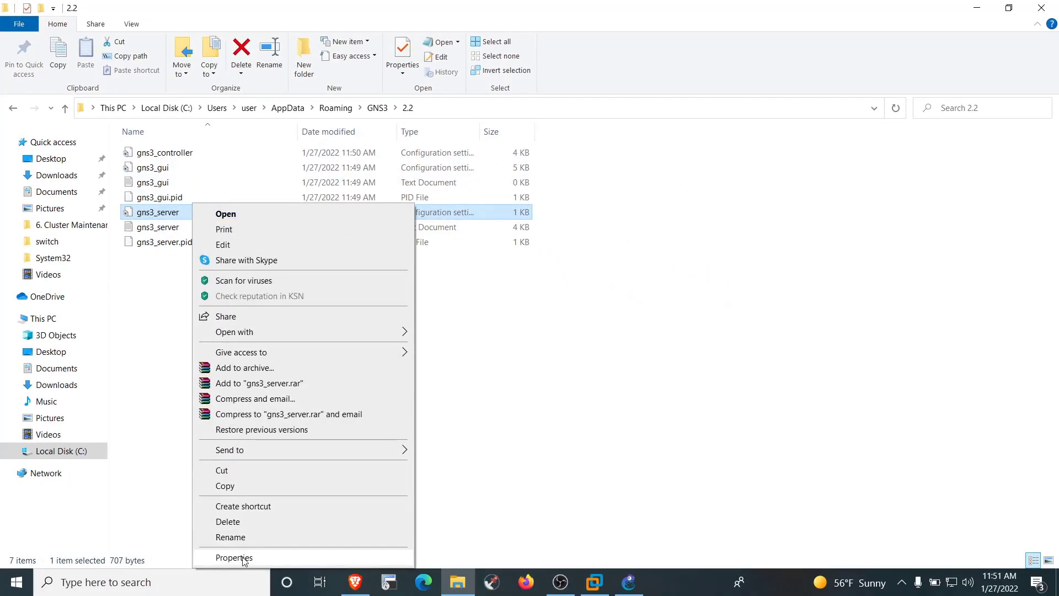
{"action": "left_click", "coordinate": [352, 595]}
{"action": "left_click_drag", "start_coordinate": [359, 308], "coordinate": [290, 309]}
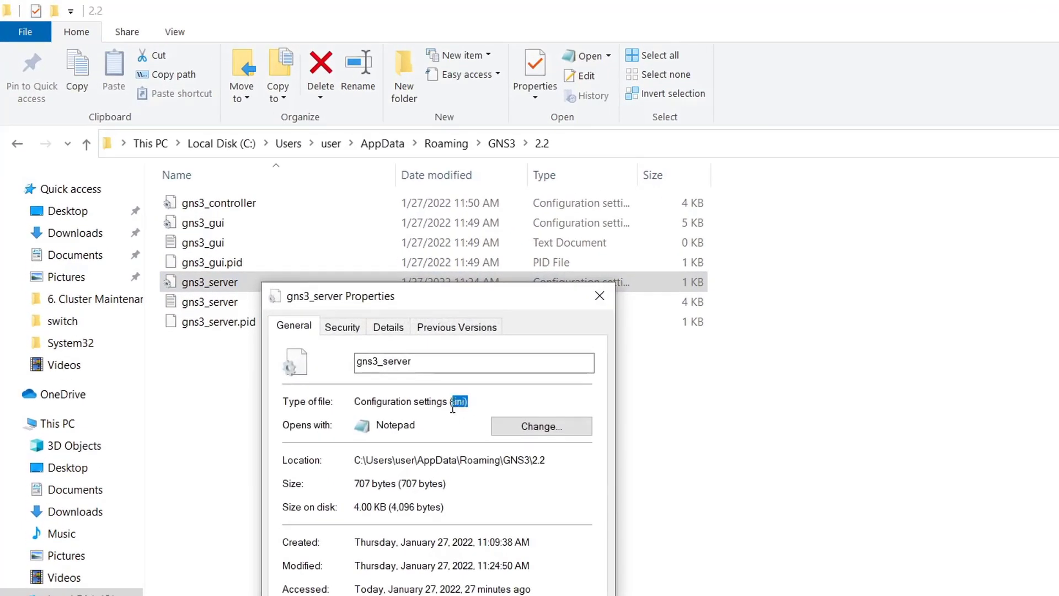
{"action": "left_click_drag", "start_coordinate": [385, 412], "coordinate": [355, 414]}
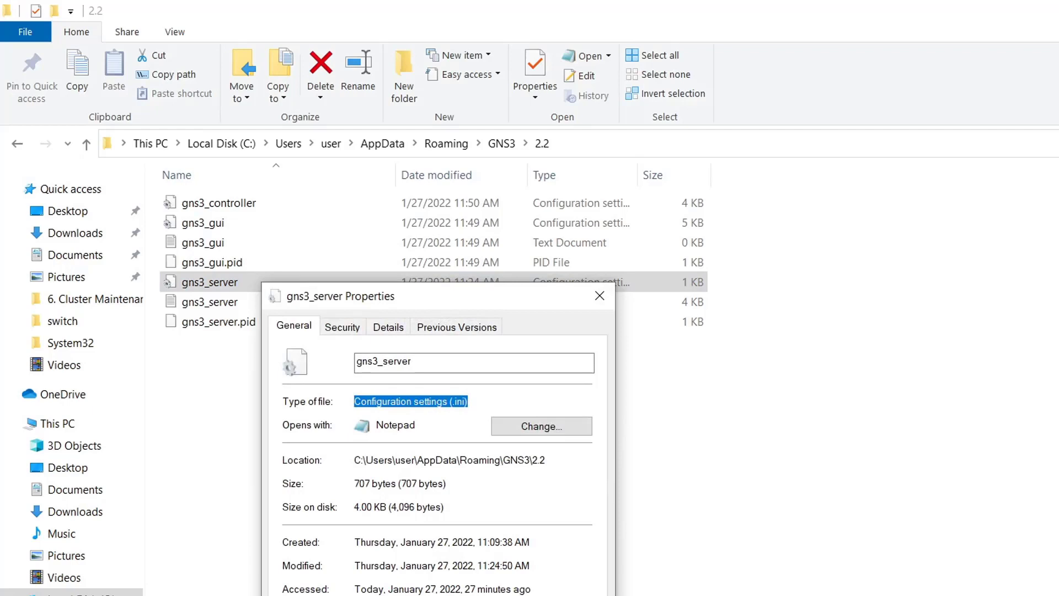
{"action": "key", "text": "Escape"}
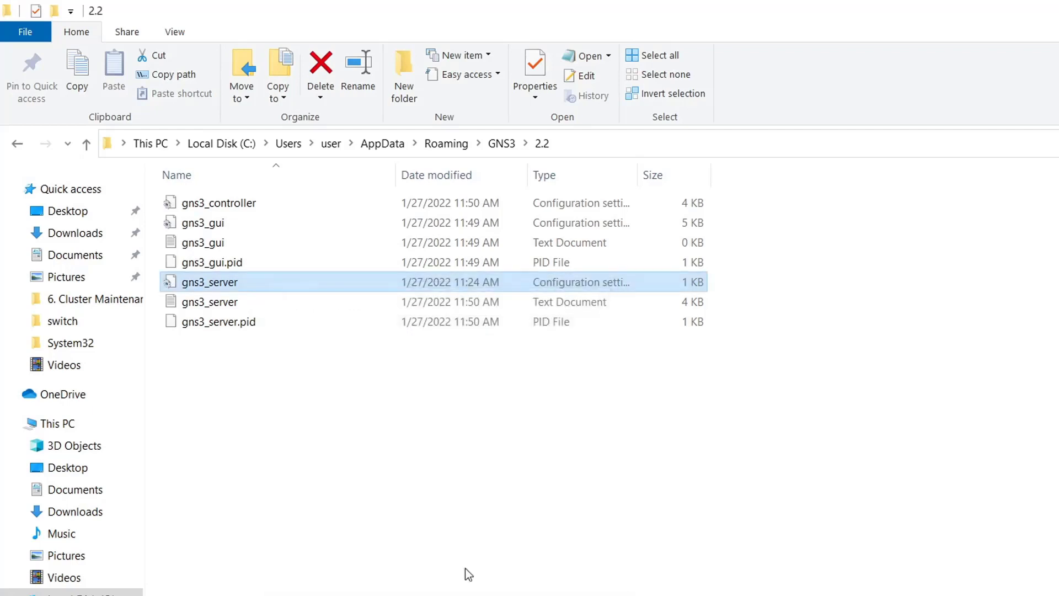
{"action": "right_click", "coordinate": [545, 283]}
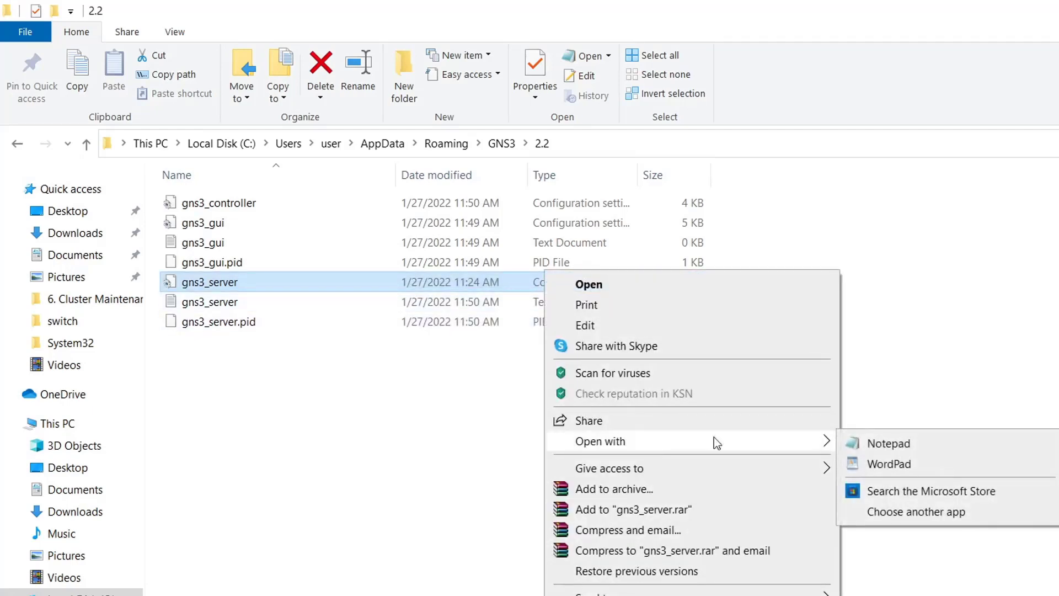
{"action": "mouse_move", "coordinate": [825, 442]}
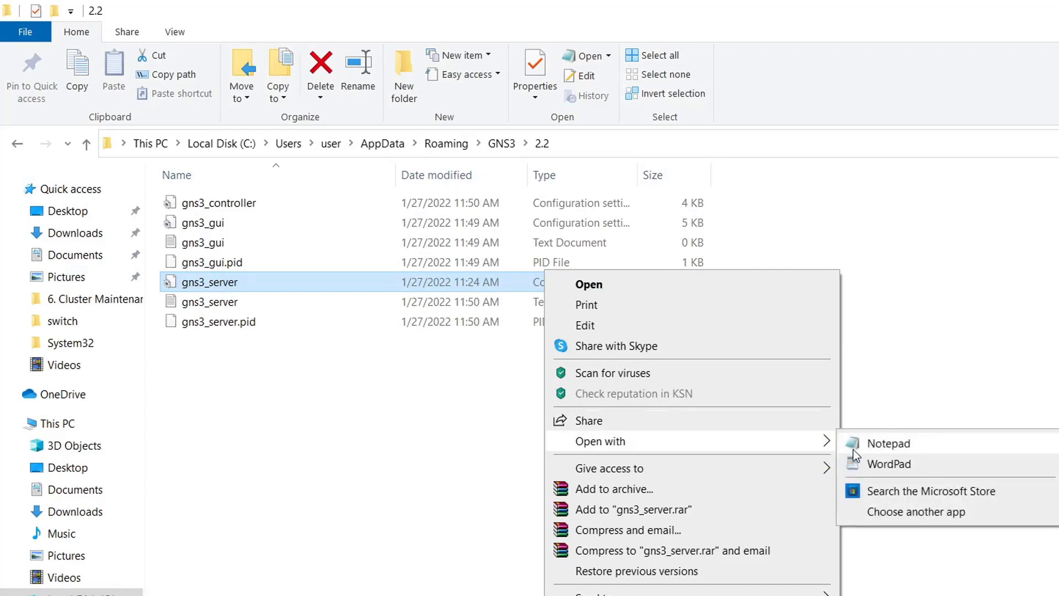
{"action": "left_click", "coordinate": [855, 449]}
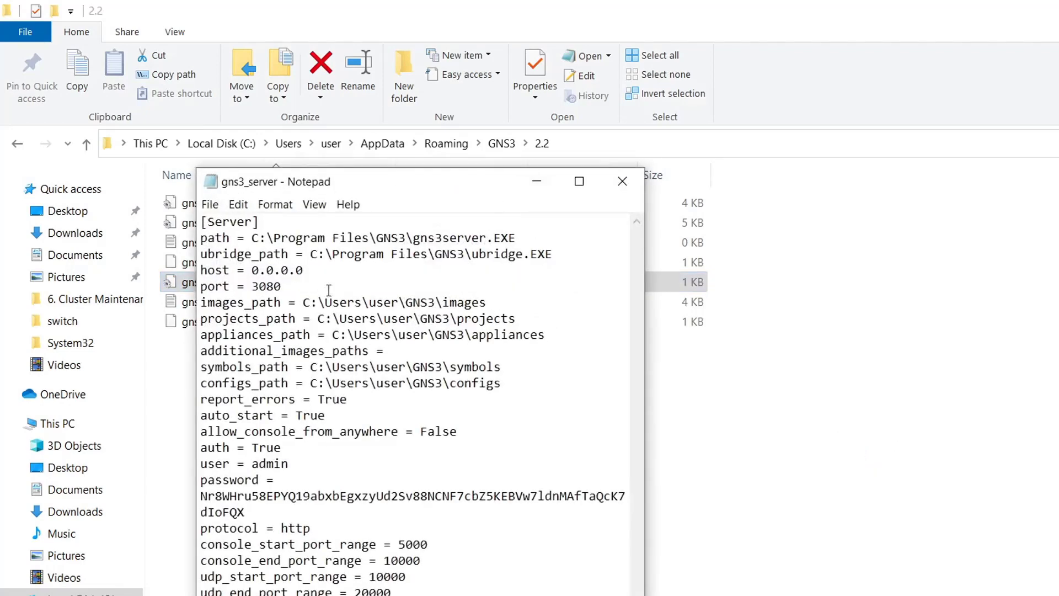
Change the gns3_server host from 0.0.0.0 to 127.0.0.1, save, and close Notepad
{"action": "left_click", "coordinate": [318, 276]}
{"action": "key", "text": "BackSpace"}
{"action": "key", "text": "BackSpace"}
{"action": "key", "text": "BackSpace"}
{"action": "key", "text": "BackSpace"}
{"action": "key", "text": "BackSpace"}
{"action": "key", "text": "BackSpace"}
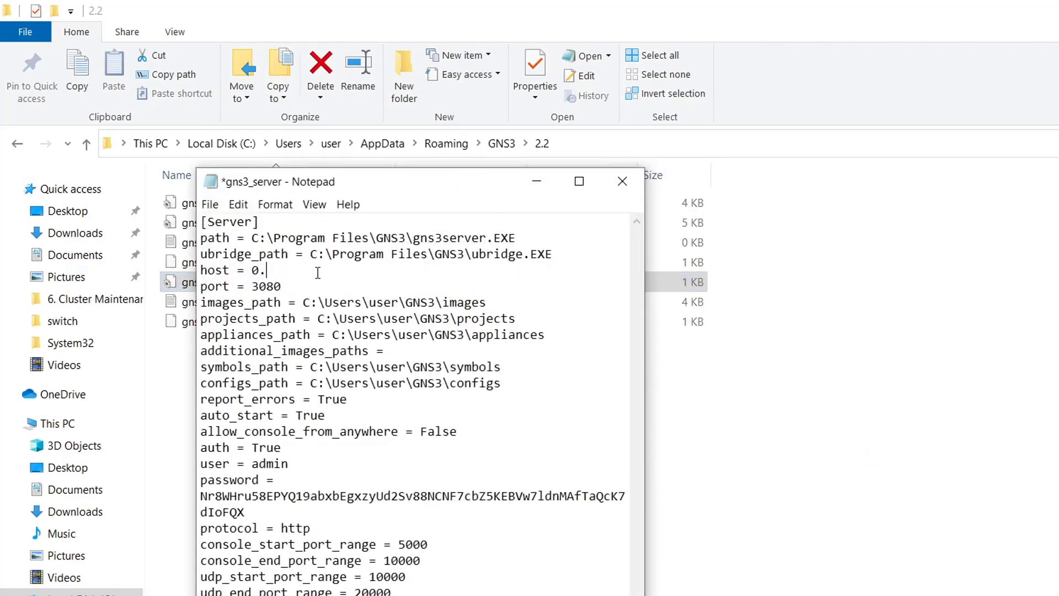
{"action": "key", "text": "BackSpace"}
{"action": "type", "text": "127.0.0.1"}
{"action": "left_click", "coordinate": [217, 203]}
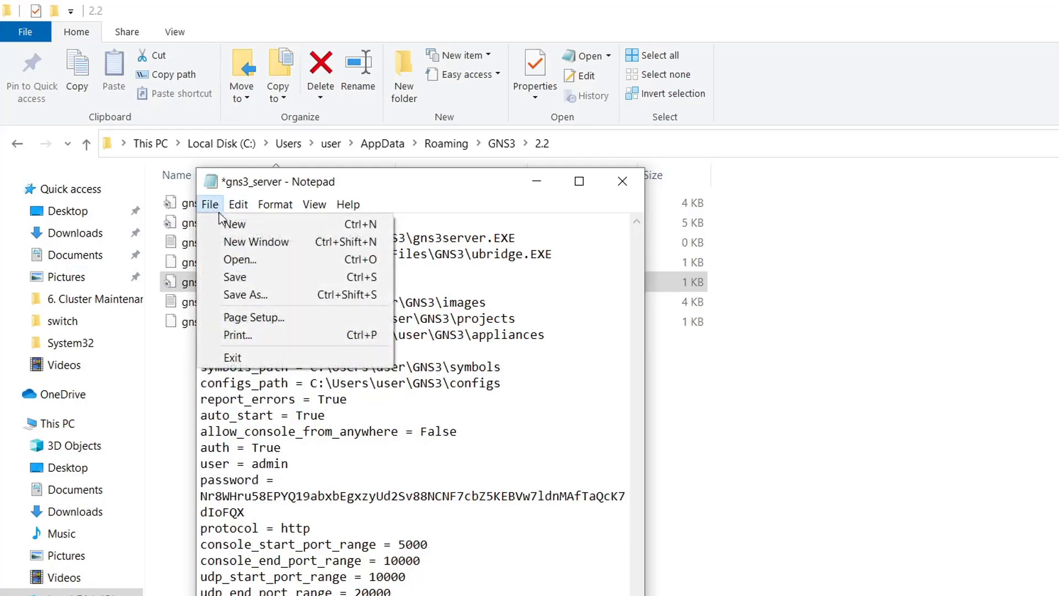
{"action": "left_click", "coordinate": [232, 276]}
{"action": "left_click", "coordinate": [623, 182]}
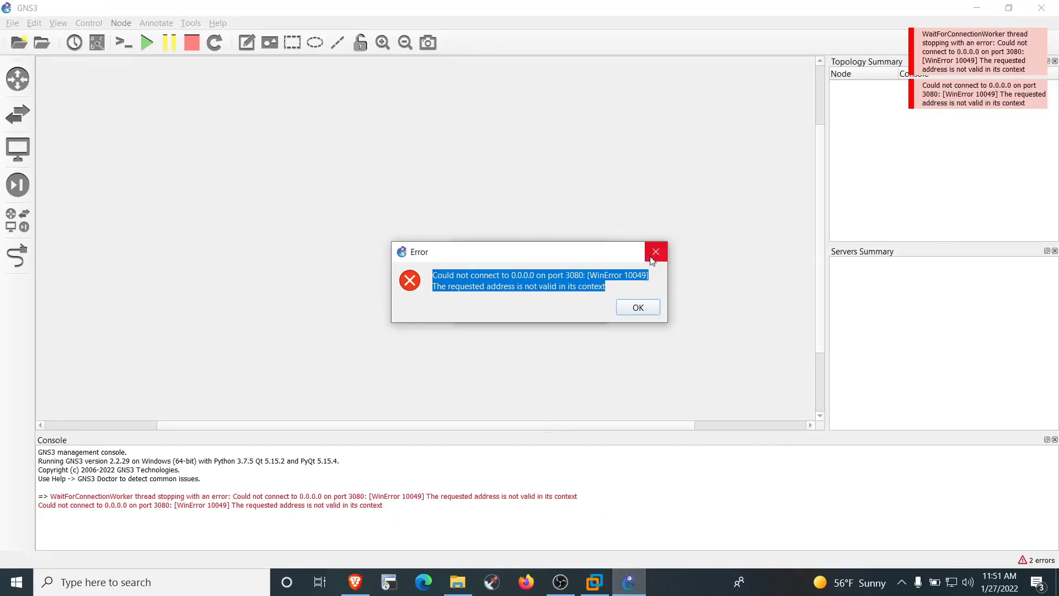
Dismiss the connection error and new-project prompt, then force-close the unresponsive GNS3
{"action": "left_click", "coordinate": [658, 247]}
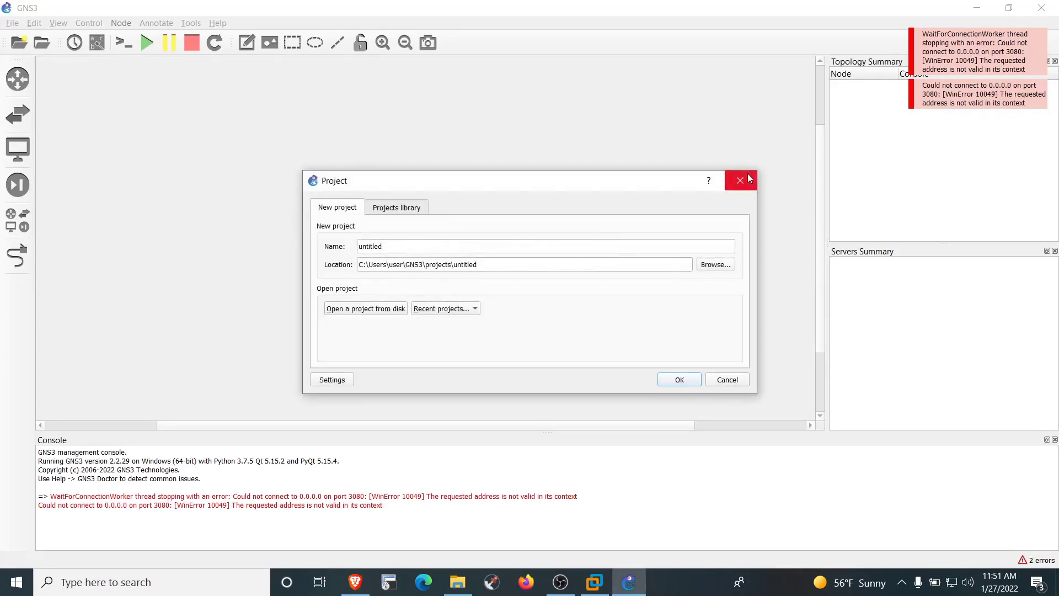
{"action": "left_click", "coordinate": [740, 180]}
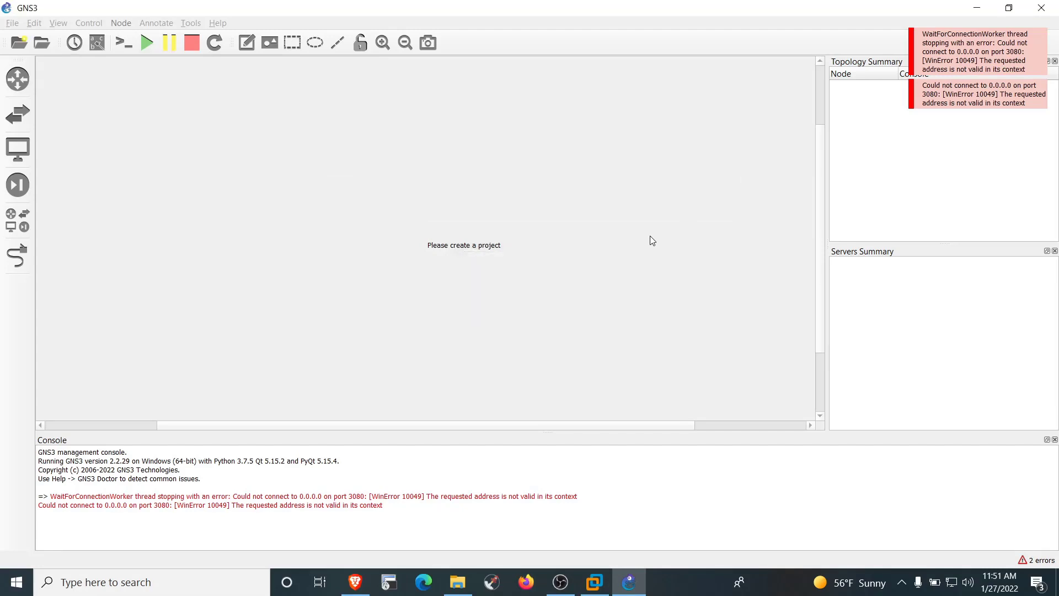
{"action": "left_click", "coordinate": [457, 582]}
{"action": "left_click", "coordinate": [637, 583]}
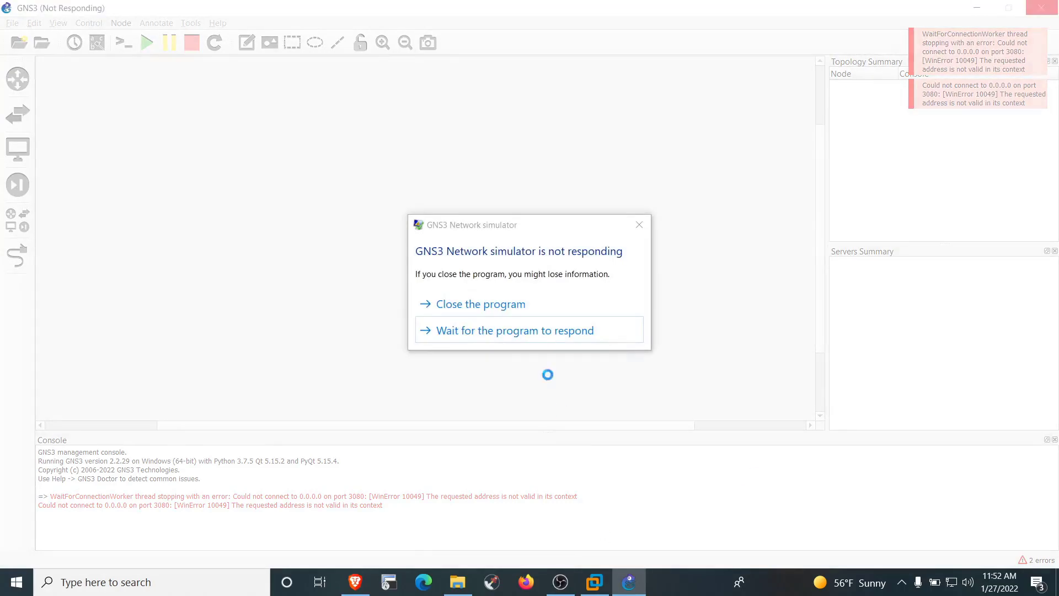
{"action": "left_click", "coordinate": [510, 312]}
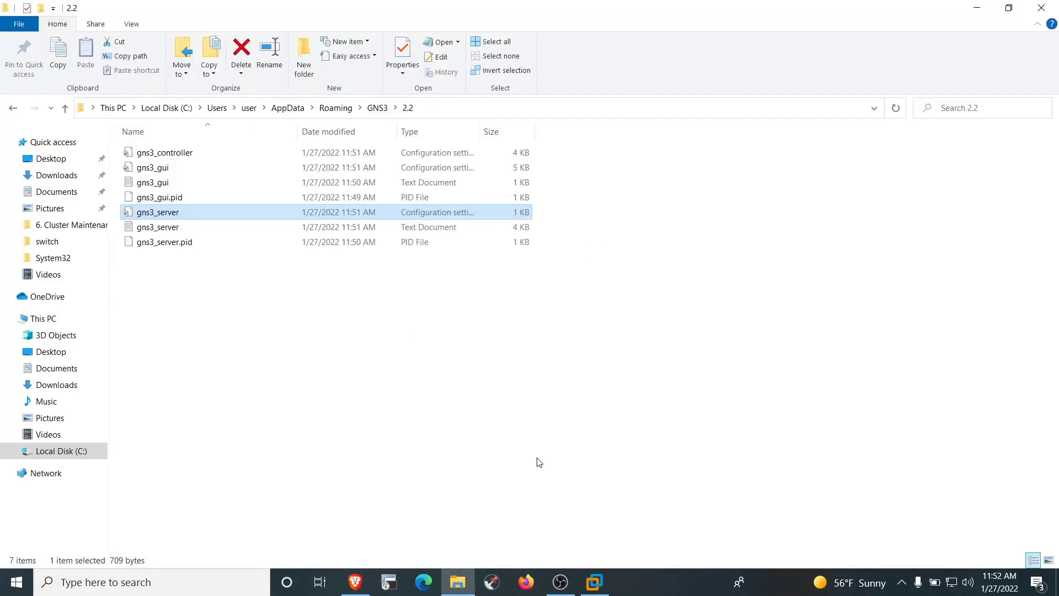
Relaunch GNS3 by searching 'gns', then minimize VMware Workstation to reveal it
{"action": "left_click", "coordinate": [203, 582]}
{"action": "type", "text": "gns"}
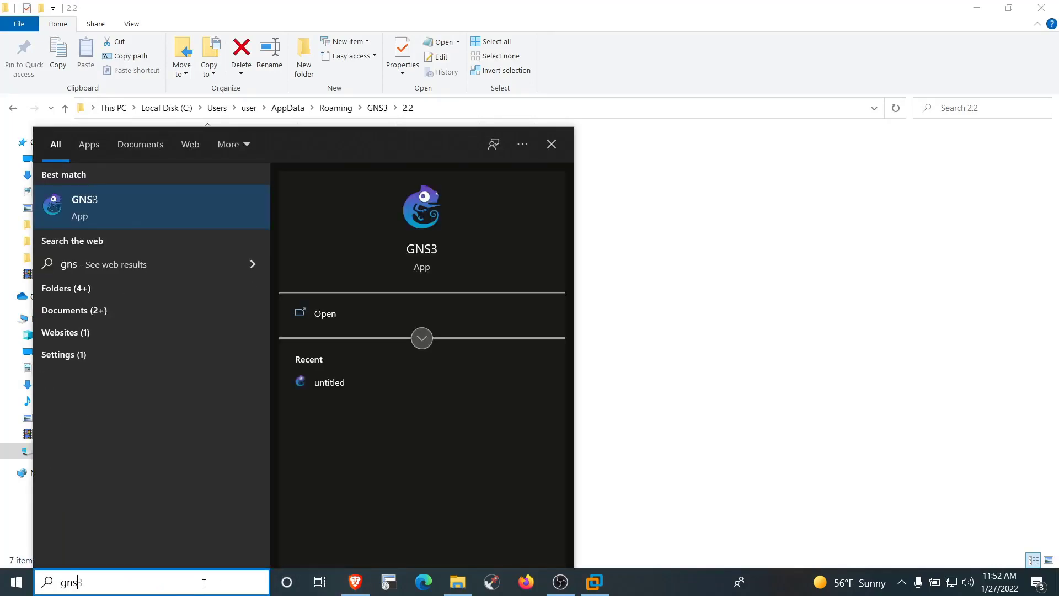
{"action": "key", "text": "Return"}
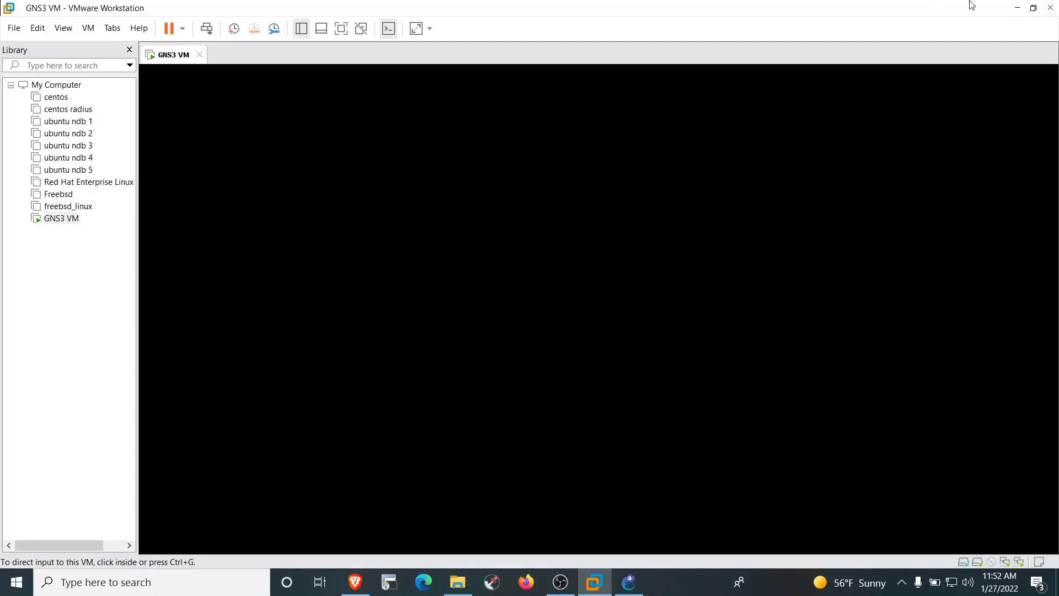
{"action": "left_click", "coordinate": [1017, 8]}
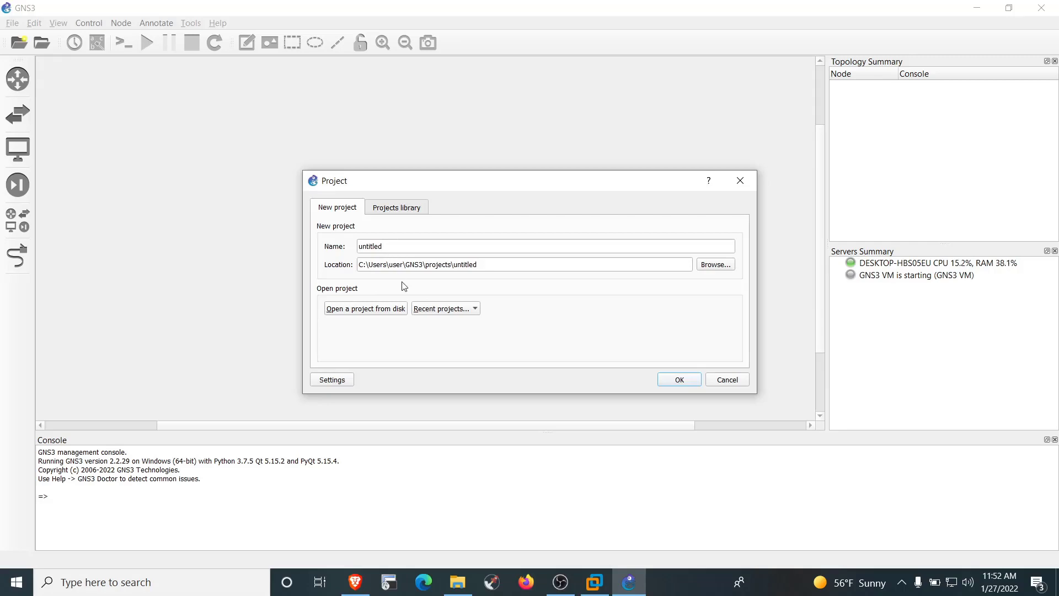
Accept the untitled project, dismiss the path-exists error, and start a new blank project
{"action": "left_click", "coordinate": [675, 378]}
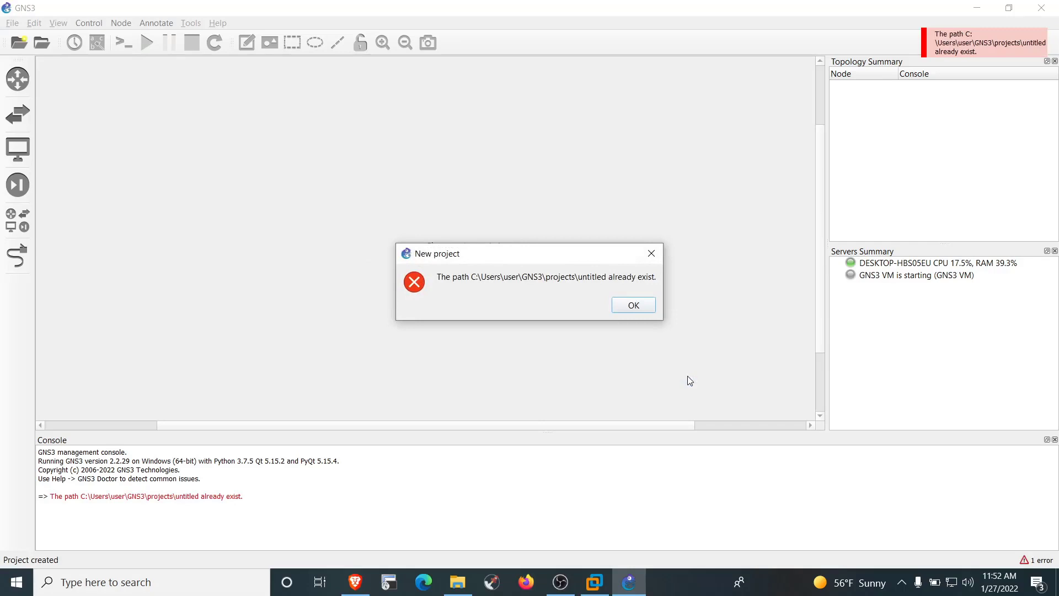
{"action": "left_click", "coordinate": [643, 310]}
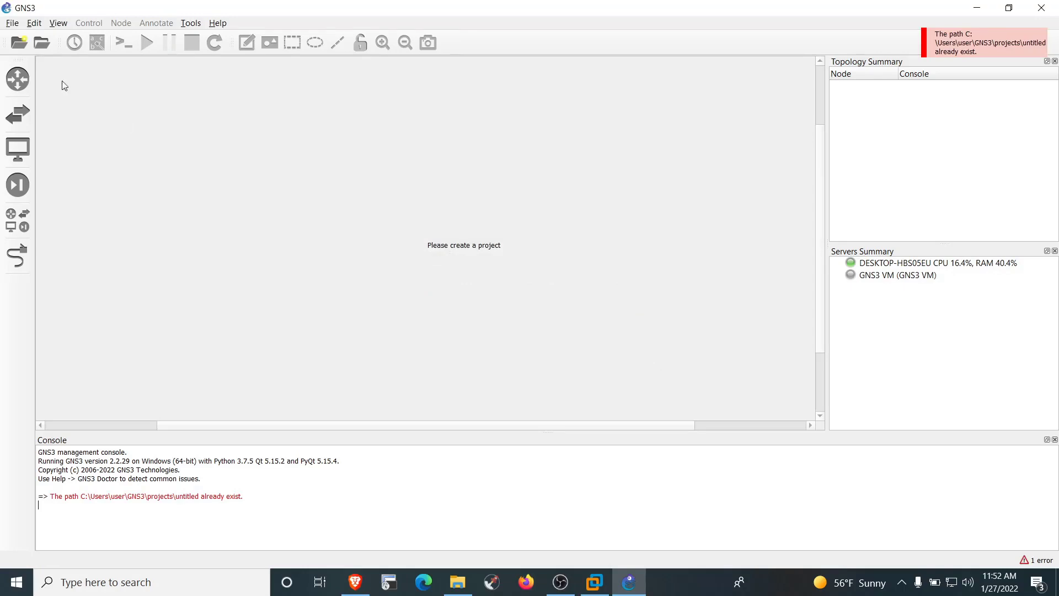
{"action": "left_click", "coordinate": [12, 23]}
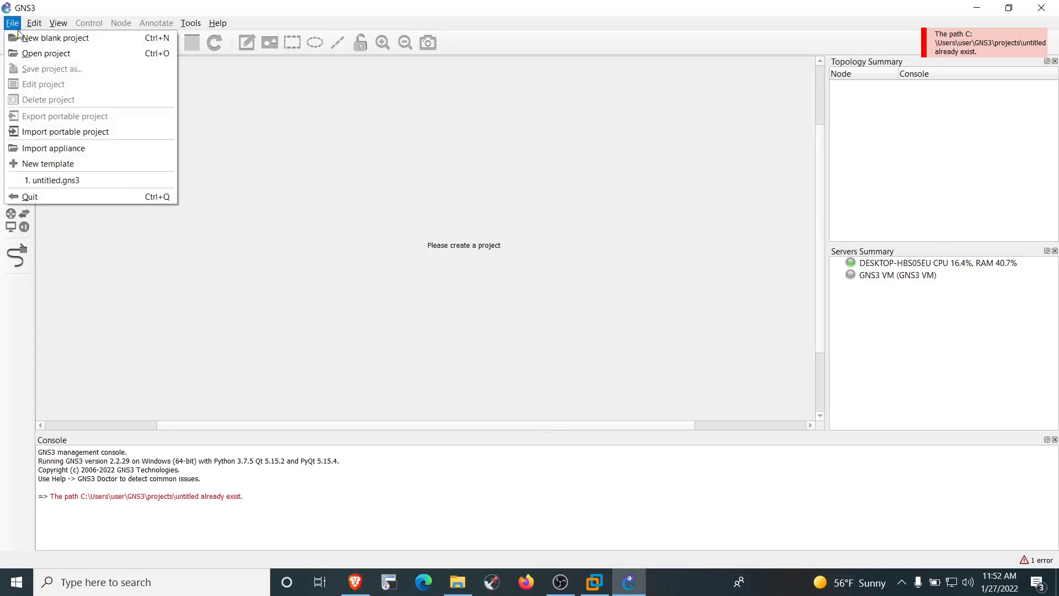
{"action": "left_click", "coordinate": [20, 36]}
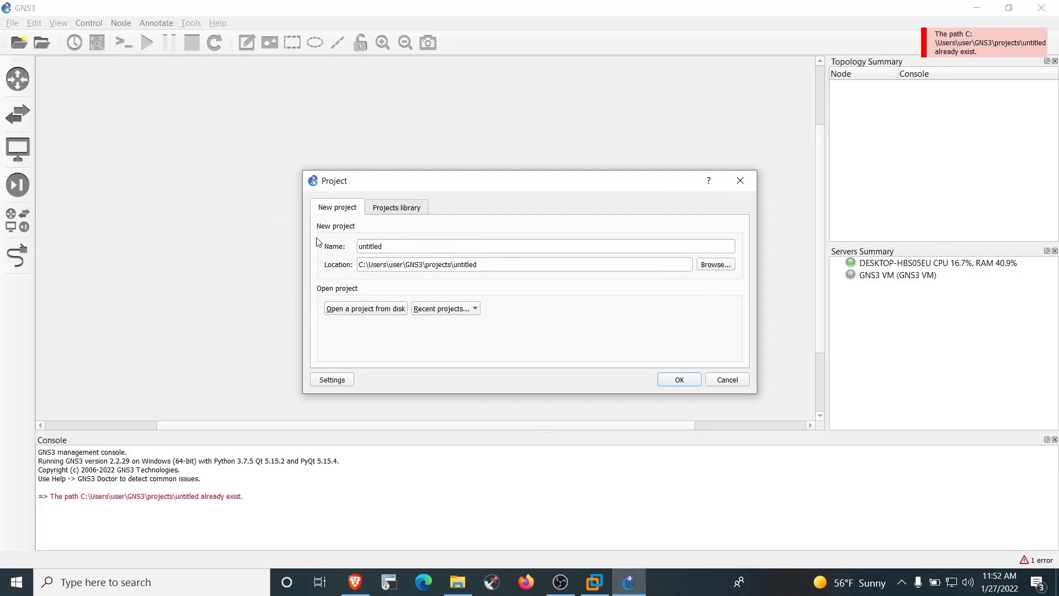
Name the new project first_page and create it
{"action": "left_click", "coordinate": [392, 244]}
{"action": "key", "text": "BackSpace"}
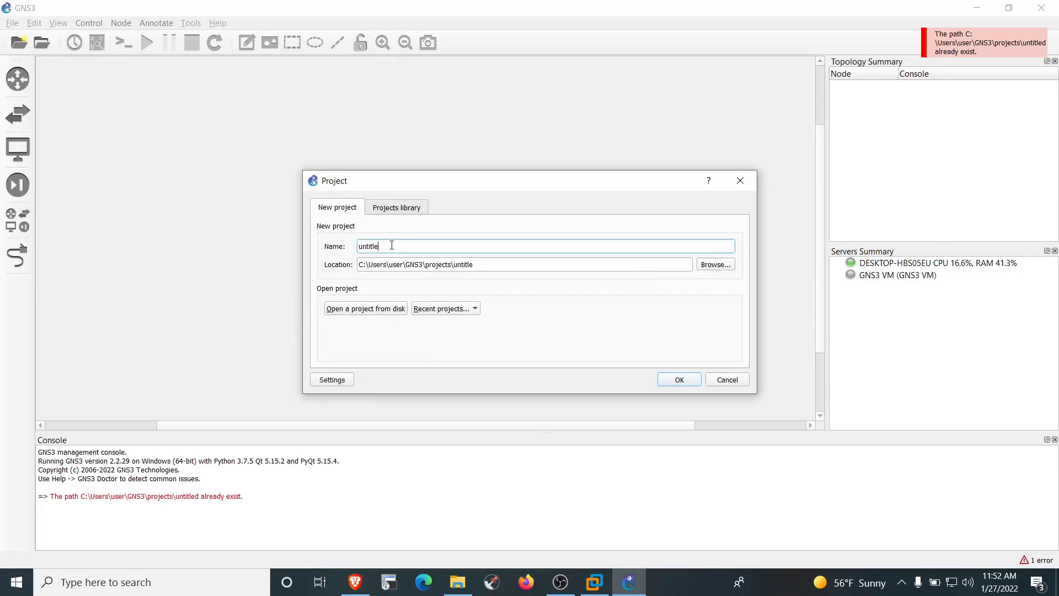
{"action": "key", "text": "BackSpace"}
{"action": "key", "text": "BackSpace"}
{"action": "key", "text": "BackSpace"}
{"action": "key", "text": "BackSpace"}
{"action": "key", "text": "BackSpace"}
{"action": "key", "text": "BackSpace"}
{"action": "key", "text": "BackSpace"}
{"action": "type", "text": "first_page"}
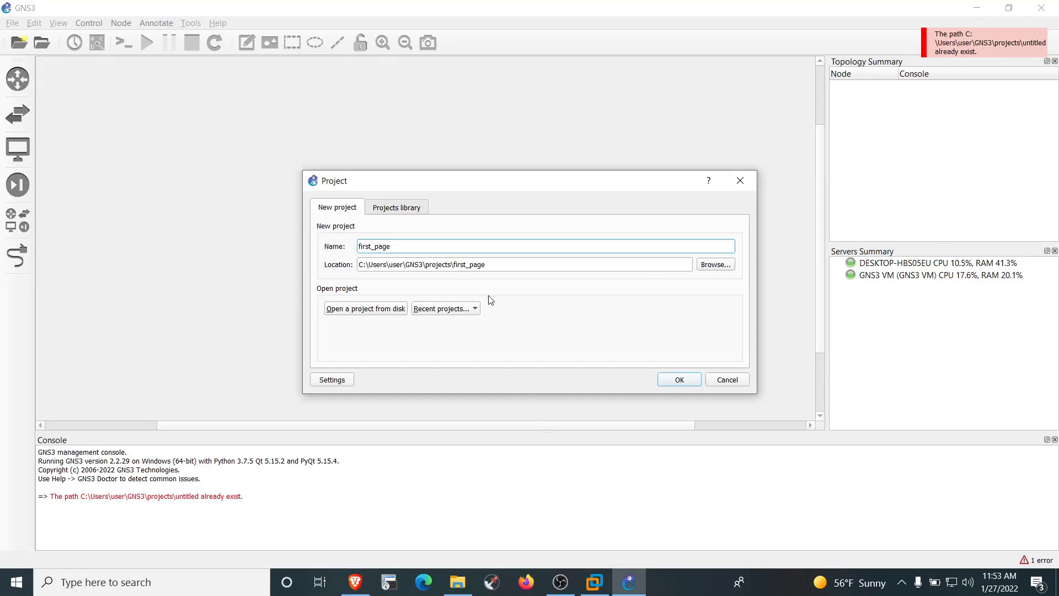
{"action": "left_click", "coordinate": [676, 380]}
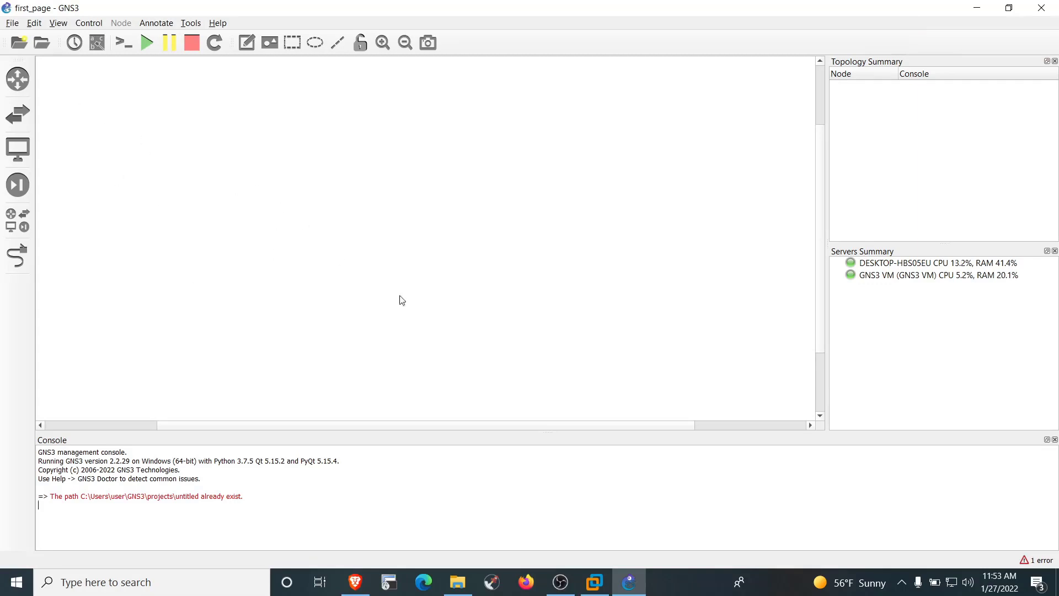
Check the GNS3 VM entry in Servers Summary, then open Edit > Preferences
{"action": "left_click", "coordinate": [917, 275]}
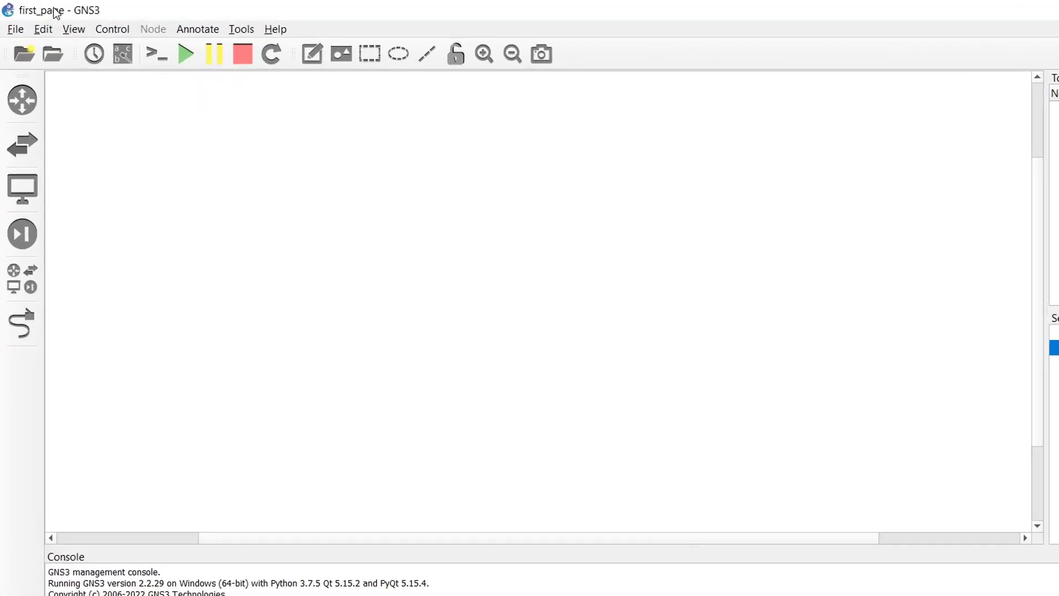
{"action": "left_click", "coordinate": [47, 29]}
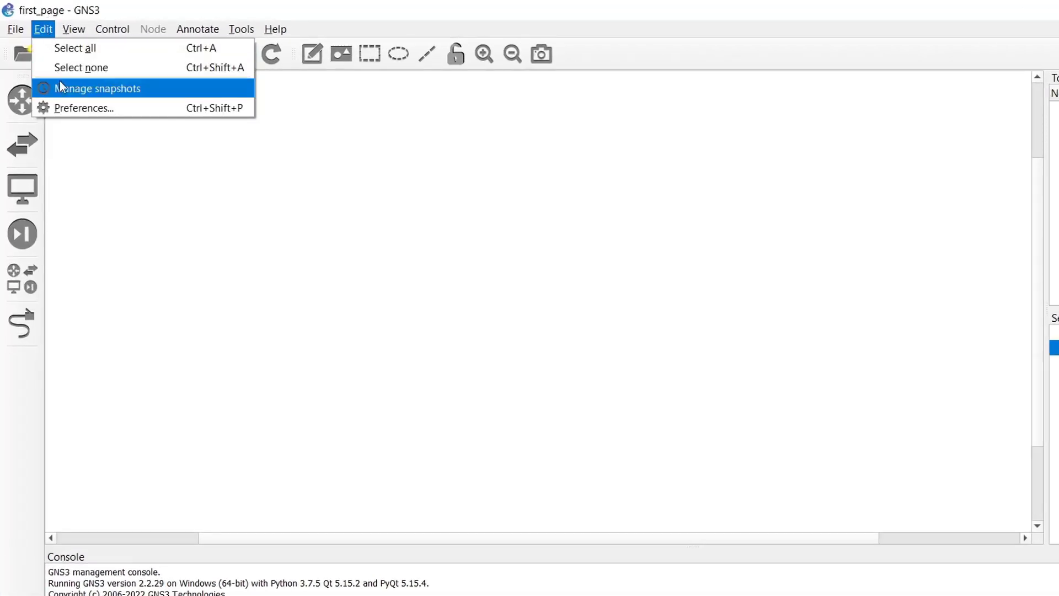
{"action": "left_click", "coordinate": [61, 103]}
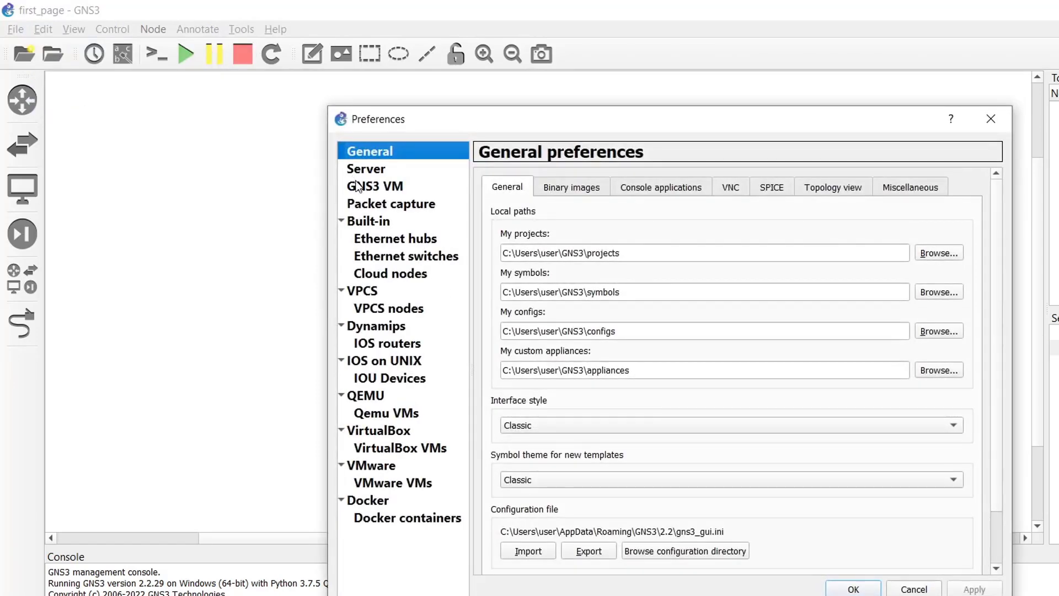
Confirm the GNS3 VM page shows VMware Workstation enabled, and close Preferences with OK
{"action": "left_click", "coordinate": [360, 188]}
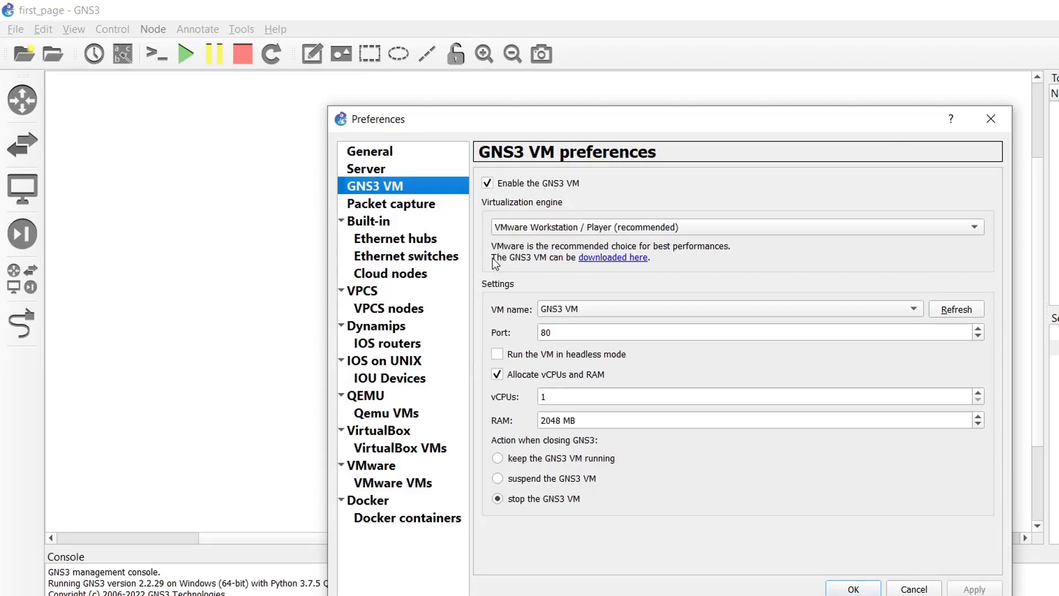
{"action": "left_click", "coordinate": [864, 586]}
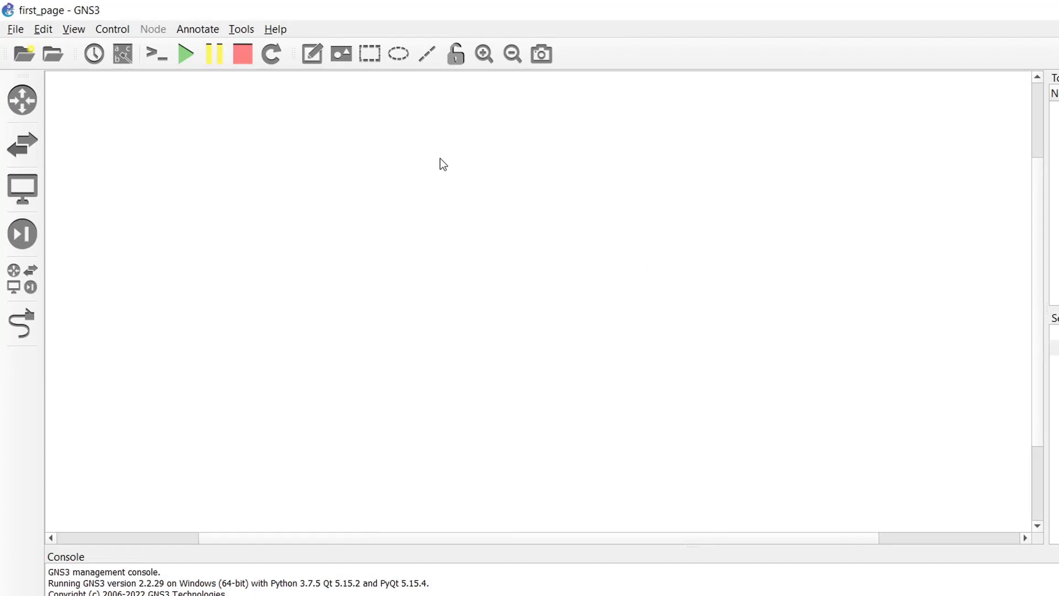
Start a new IOS router template from Preferences > IOS routers, running on the local computer
{"action": "left_click", "coordinate": [43, 29]}
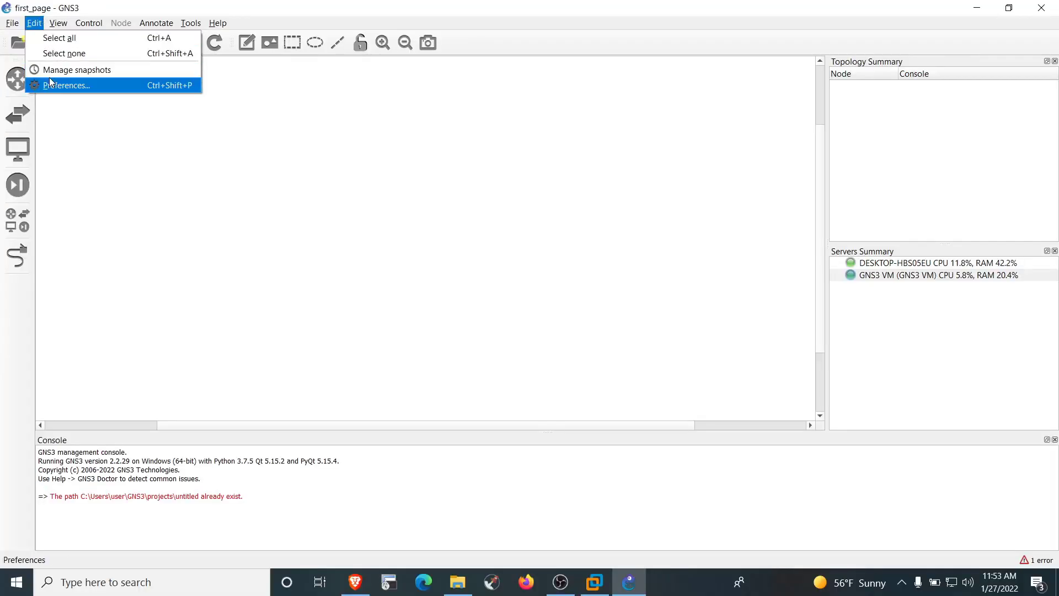
{"action": "left_click", "coordinate": [50, 83]}
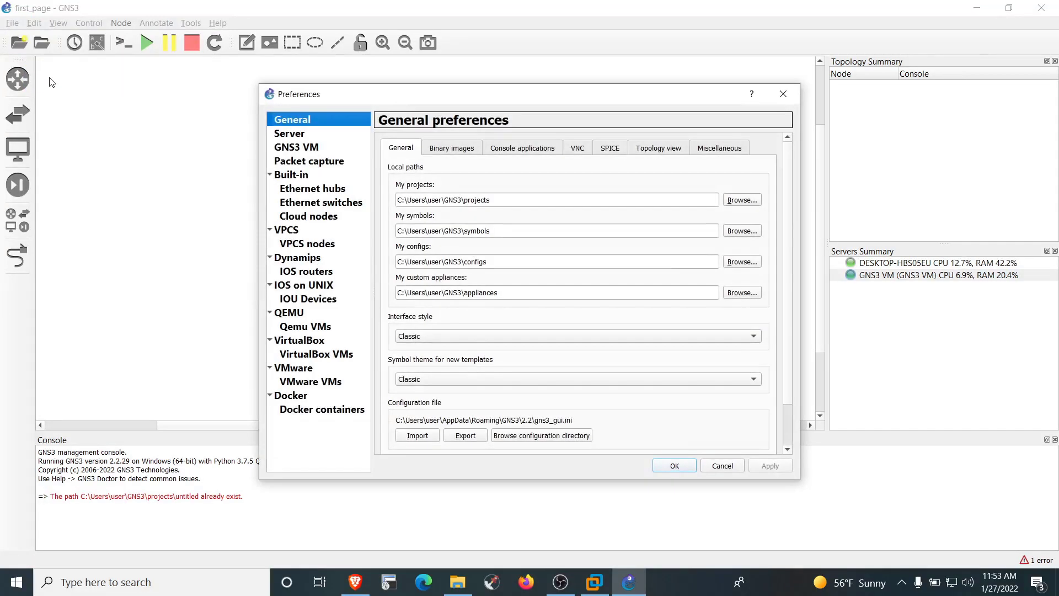
{"action": "left_click", "coordinate": [307, 275]}
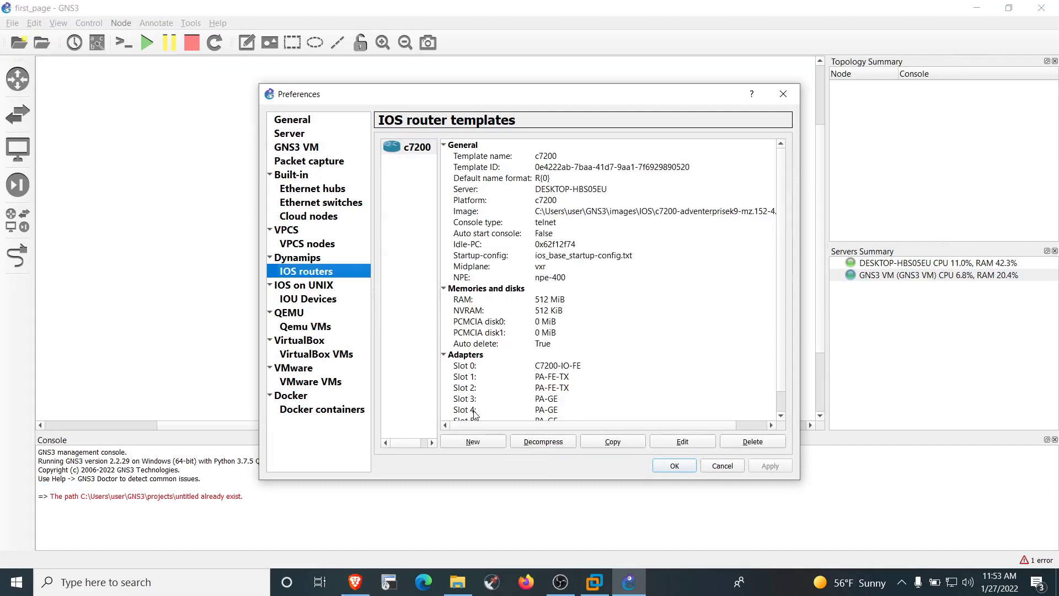
{"action": "left_click", "coordinate": [475, 442]}
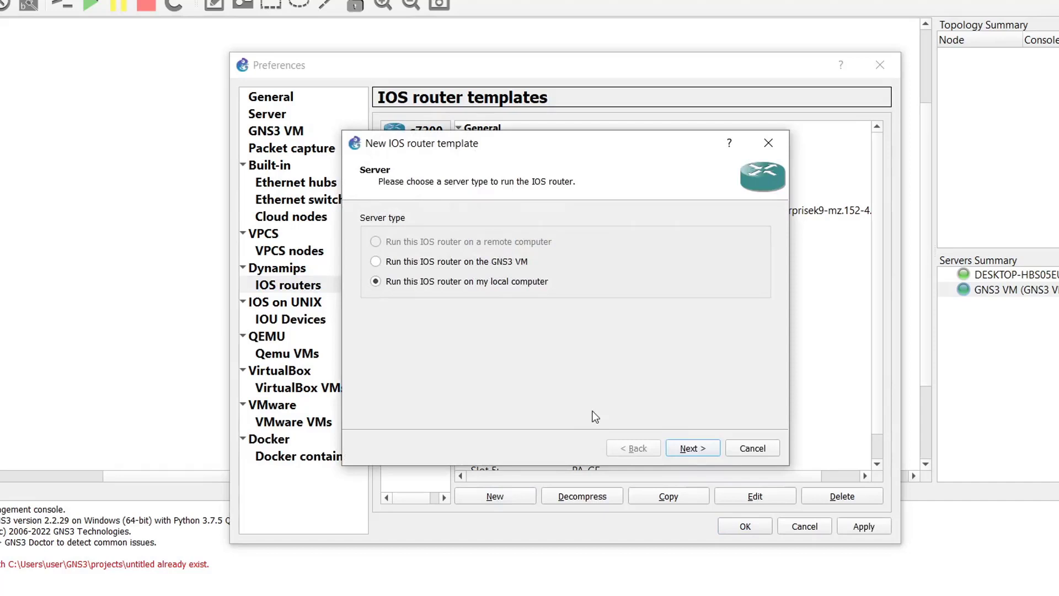
Load c3725-adventerprisek9-mz.124-25d.bin from Documents\GNS3\router ios as a new image, decompressing it
{"action": "left_click", "coordinate": [693, 450]}
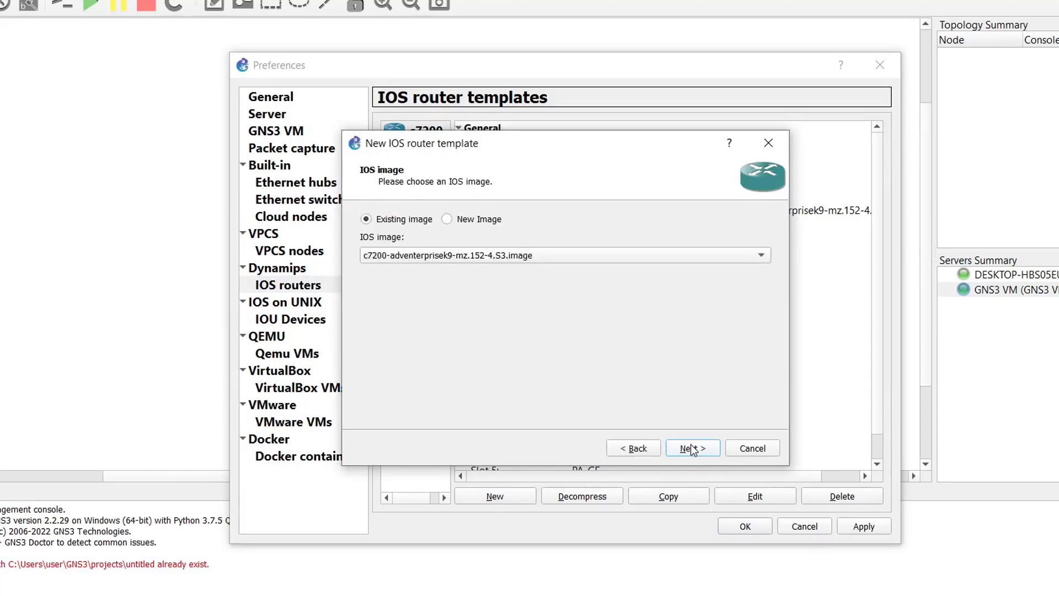
{"action": "left_click", "coordinate": [466, 220]}
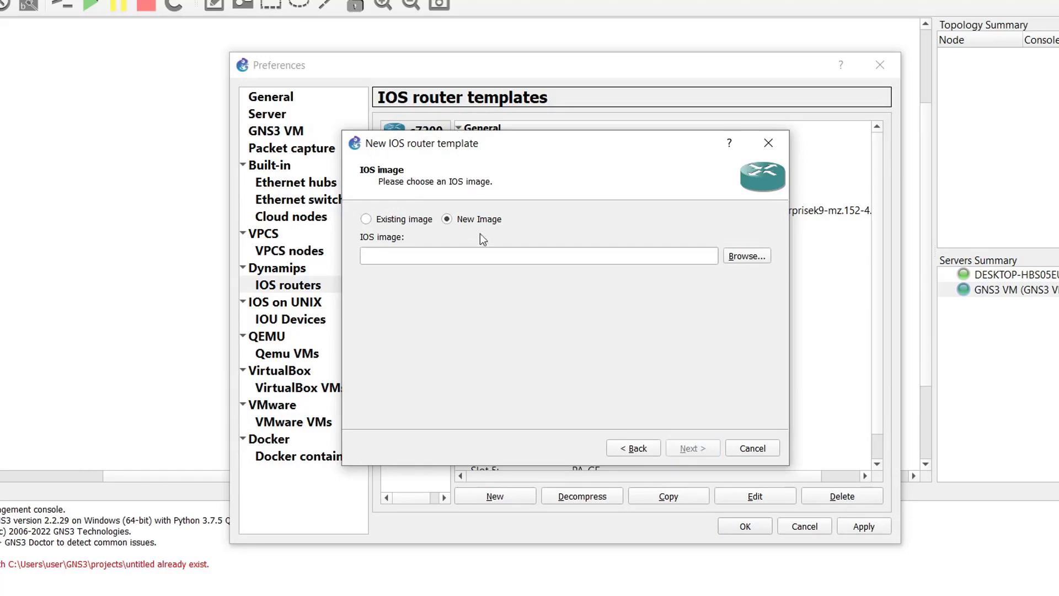
{"action": "left_click", "coordinate": [751, 253]}
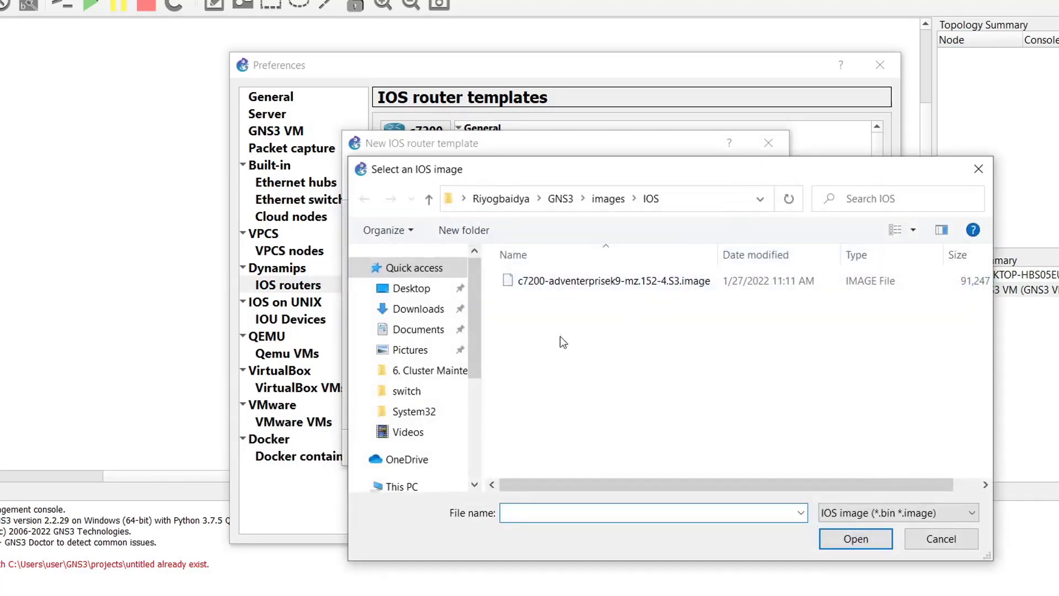
{"action": "scroll", "coordinate": [411, 433], "scroll_direction": "down", "scroll_amount": 2}
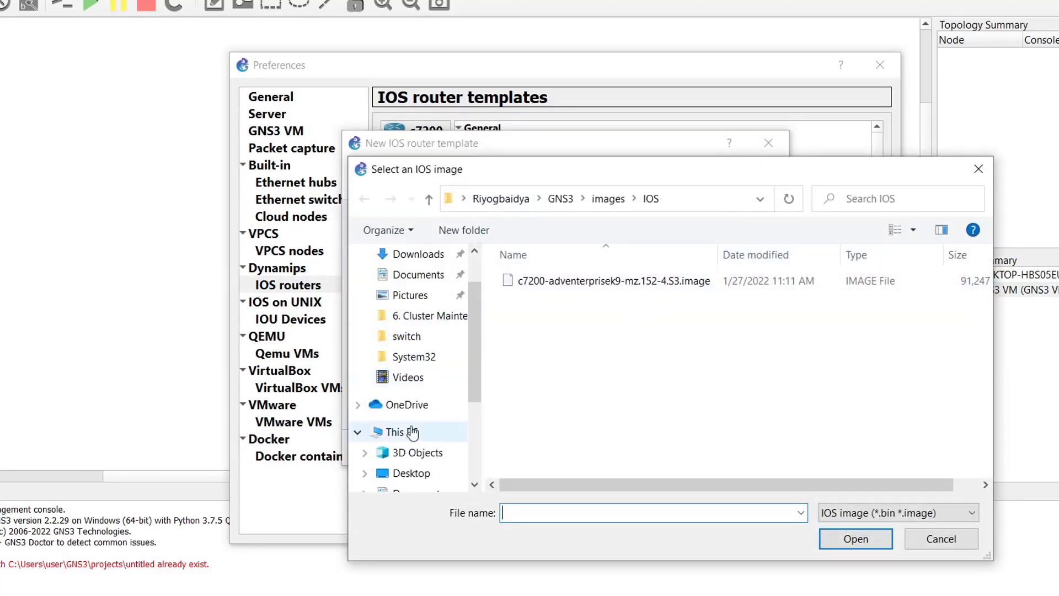
{"action": "left_click", "coordinate": [418, 473]}
{"action": "double_click", "coordinate": [537, 441]}
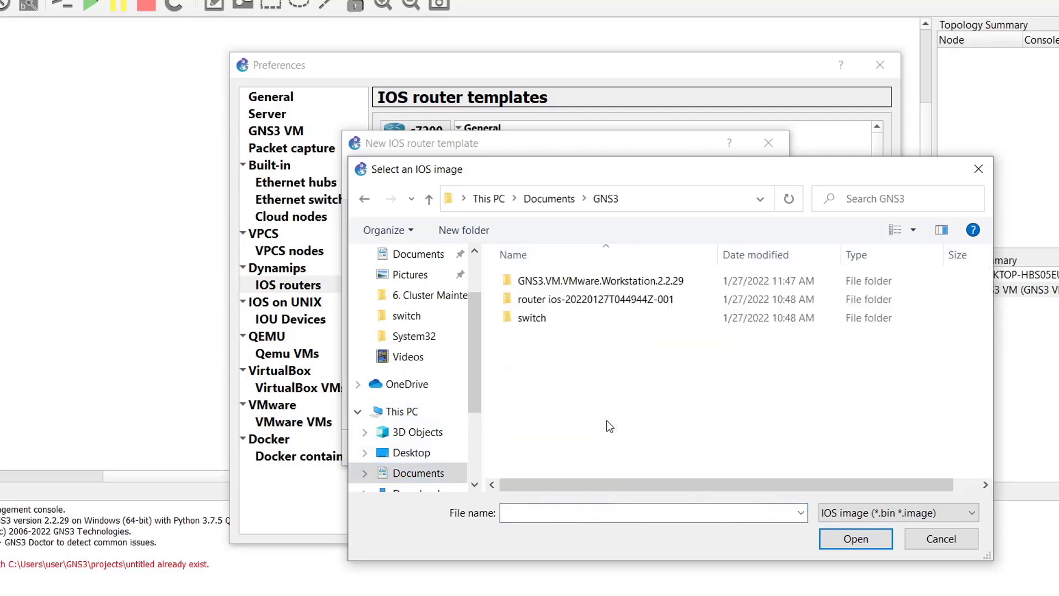
{"action": "double_click", "coordinate": [568, 299]}
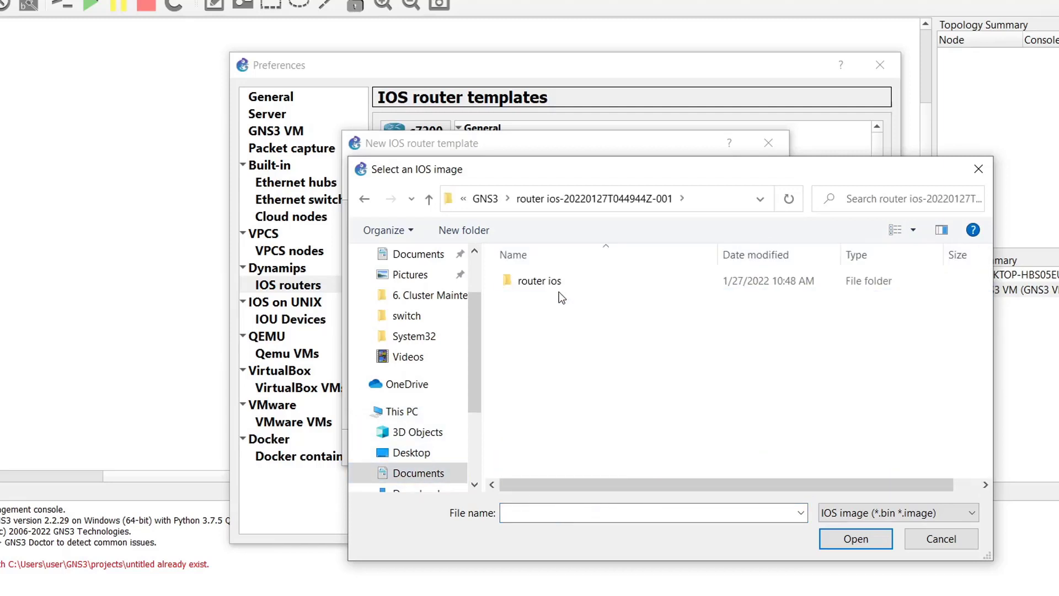
{"action": "double_click", "coordinate": [554, 282]}
{"action": "scroll", "coordinate": [610, 408], "scroll_direction": "down", "scroll_amount": 3}
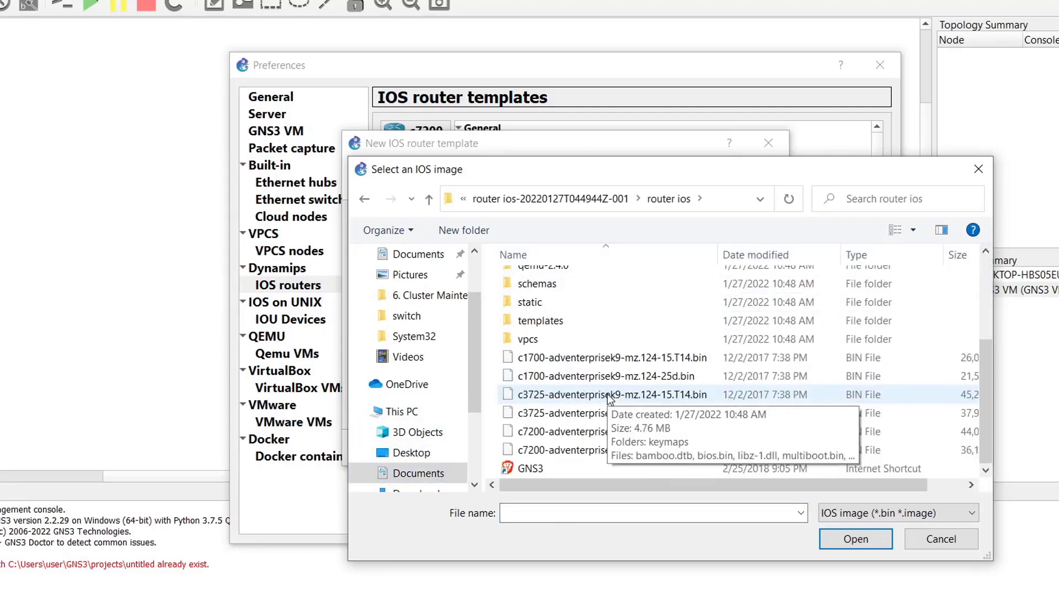
{"action": "left_click", "coordinate": [624, 448]}
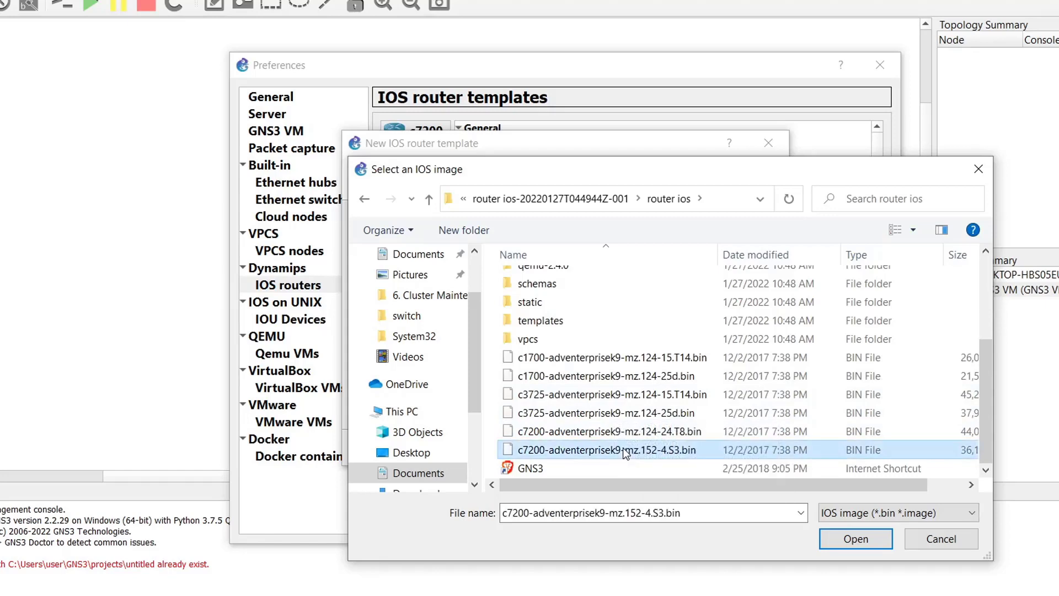
{"action": "double_click", "coordinate": [625, 418]}
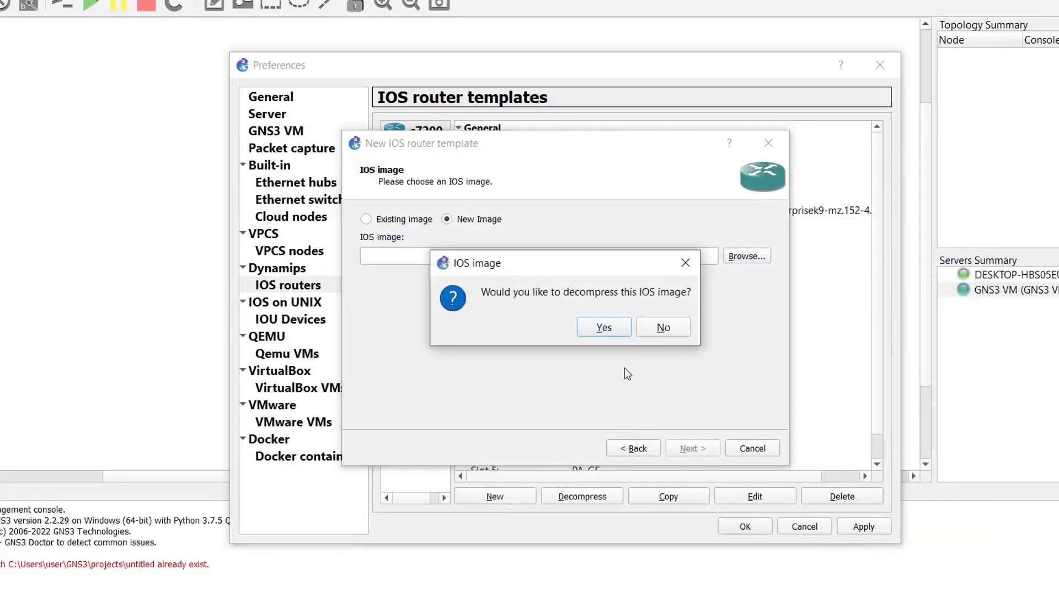
{"action": "left_click", "coordinate": [611, 330]}
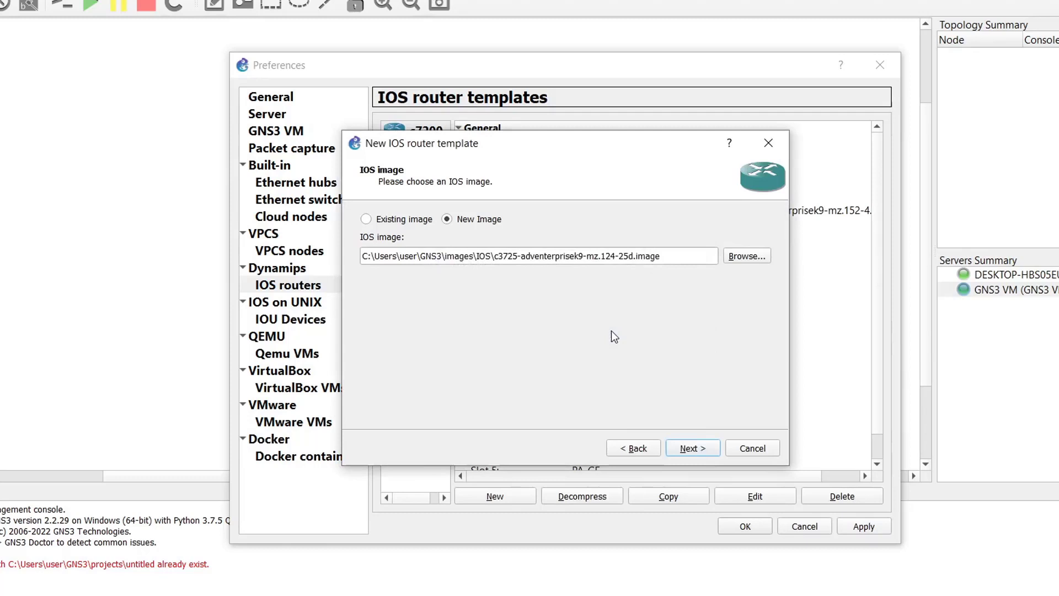
Keep the c3725 name and 128 MiB RAM, and fit NM-1FE-TX in slots 1 and 2
{"action": "left_click", "coordinate": [705, 448]}
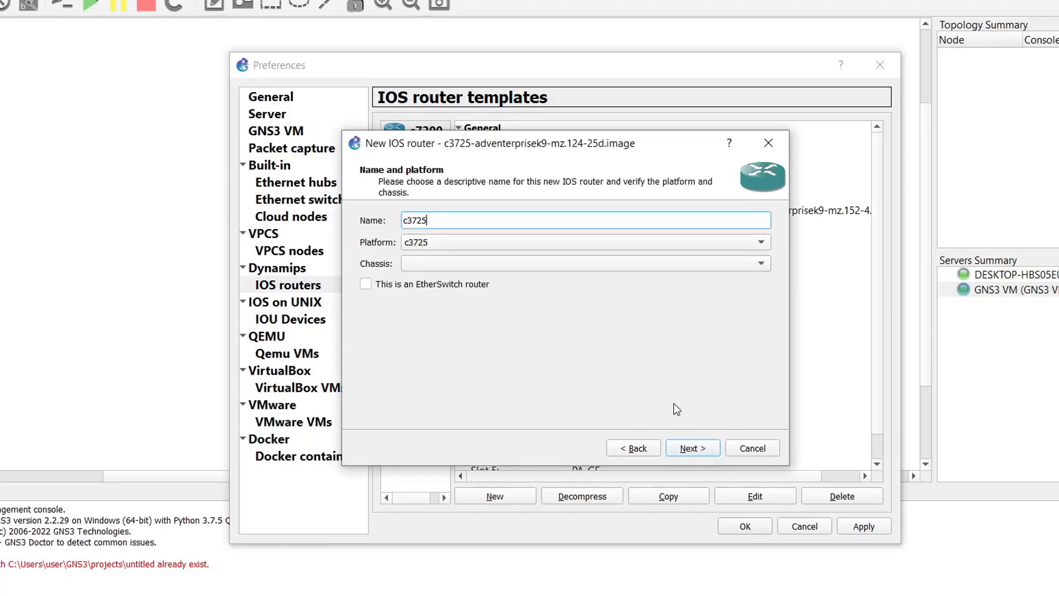
{"action": "left_click", "coordinate": [684, 446]}
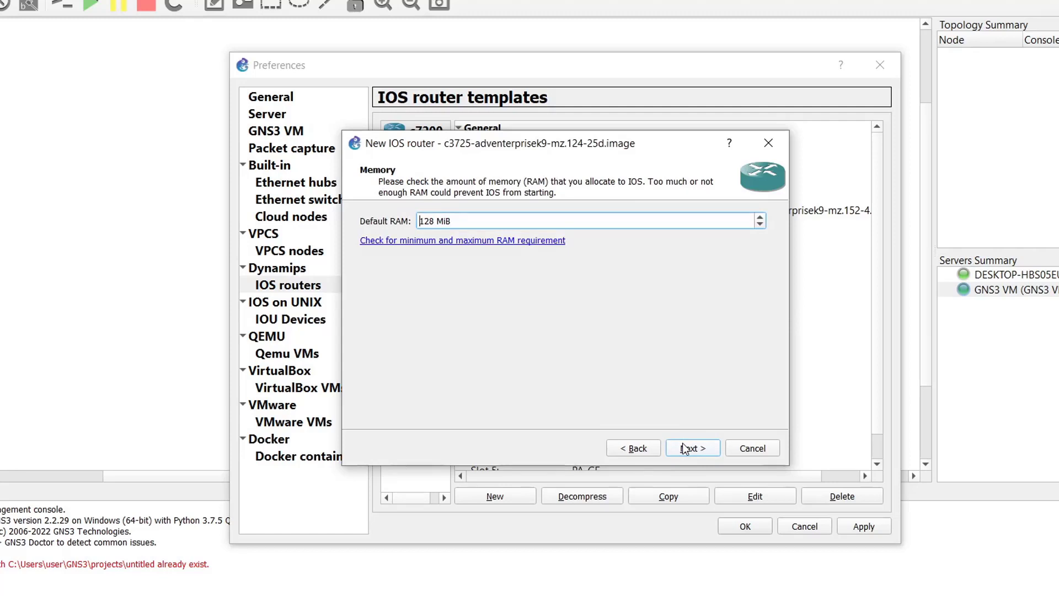
{"action": "left_click", "coordinate": [683, 444]}
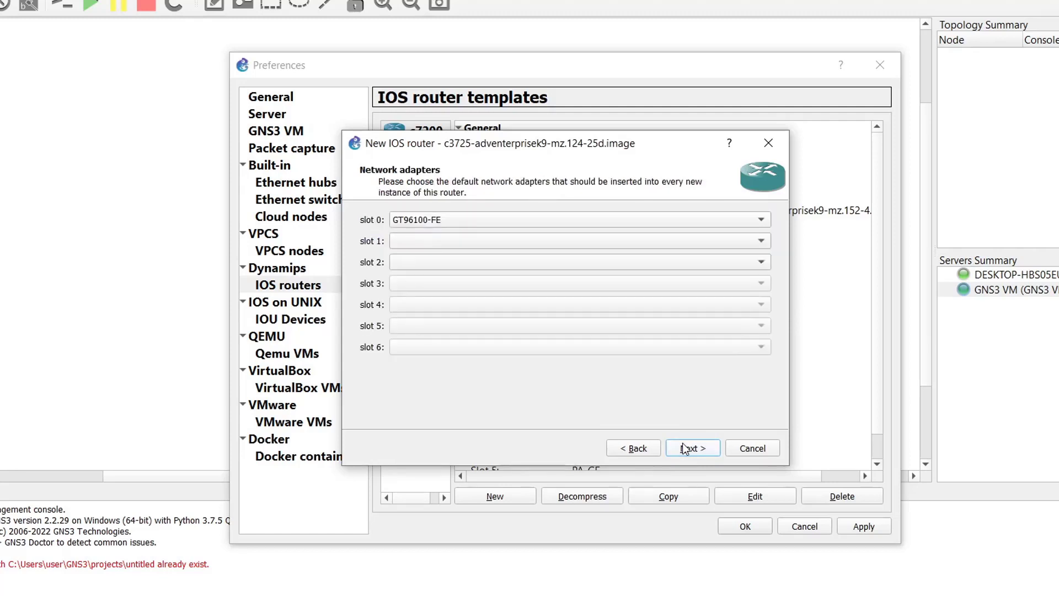
{"action": "left_click", "coordinate": [575, 243]}
{"action": "left_click", "coordinate": [569, 253]}
{"action": "left_click", "coordinate": [545, 264]}
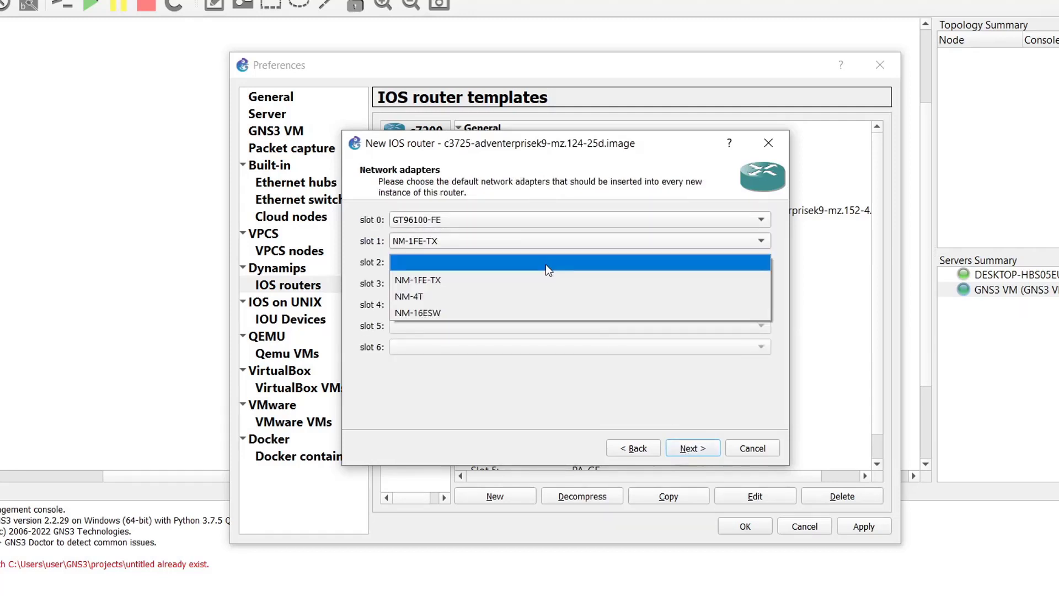
{"action": "left_click", "coordinate": [522, 282]}
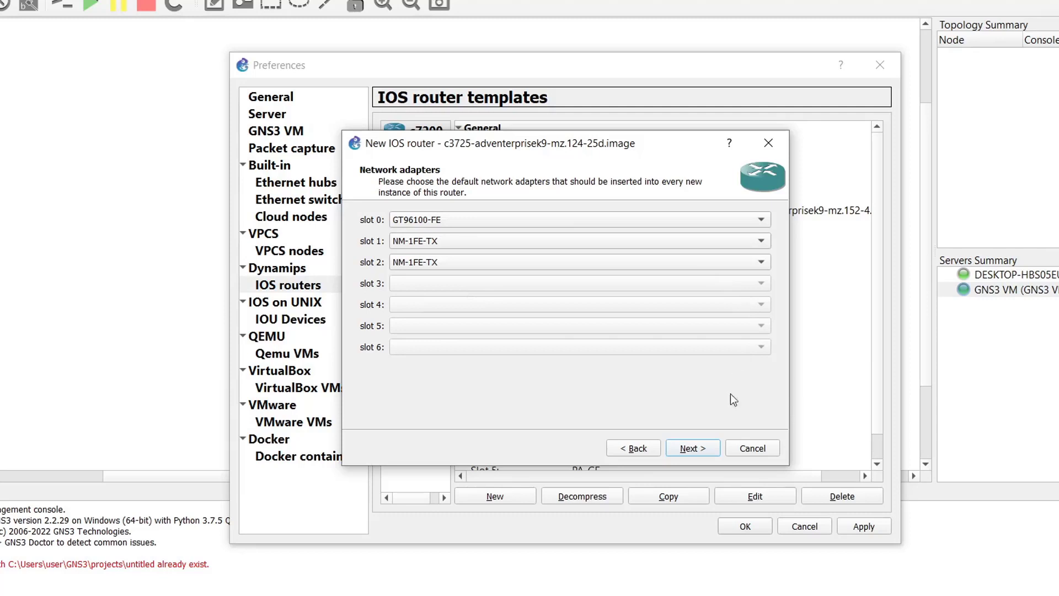
Fit WIC-1T in wic 0 and wic 1, and WIC-2T in wic 2
{"action": "left_click", "coordinate": [705, 446]}
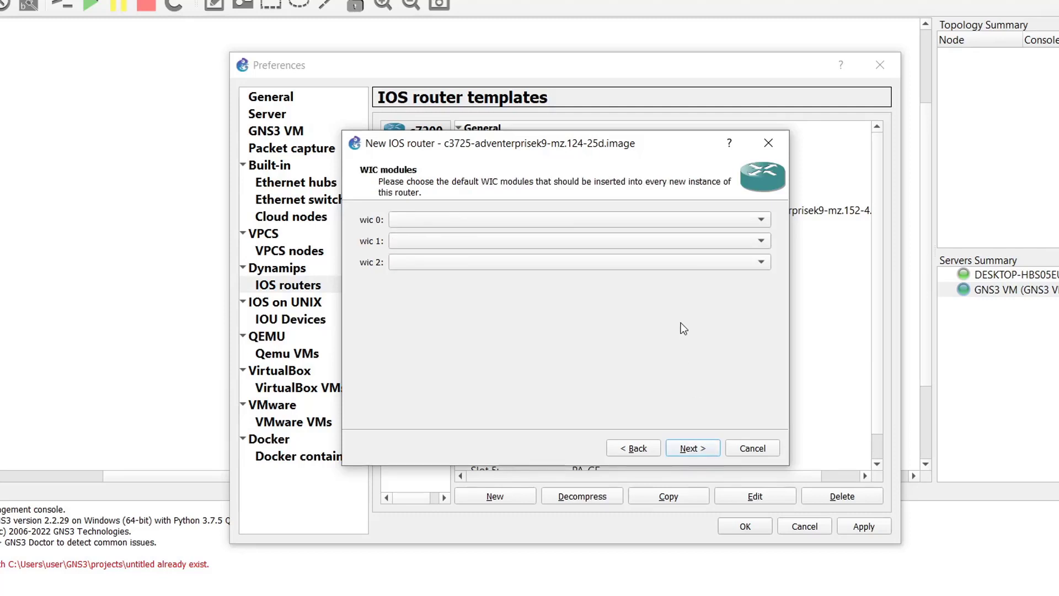
{"action": "left_click", "coordinate": [699, 220]}
{"action": "left_click", "coordinate": [683, 234]}
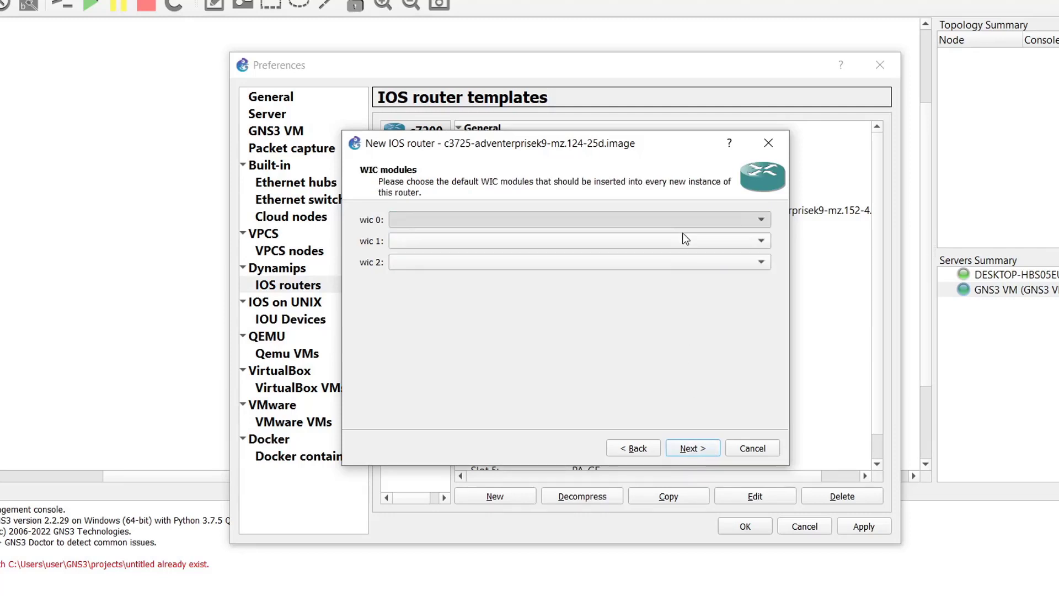
{"action": "left_click", "coordinate": [668, 241]}
{"action": "left_click", "coordinate": [648, 258]}
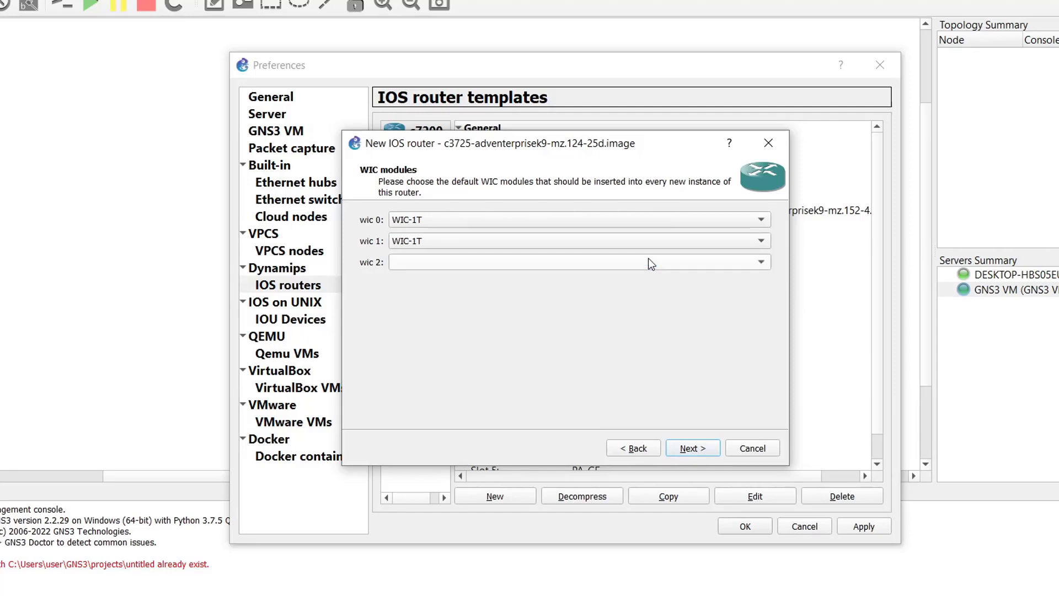
{"action": "left_click", "coordinate": [638, 261]}
{"action": "left_click", "coordinate": [616, 293]}
Find and accept Idle-PC 0x602467a4, then finish the c3725 router template
{"action": "left_click", "coordinate": [699, 445]}
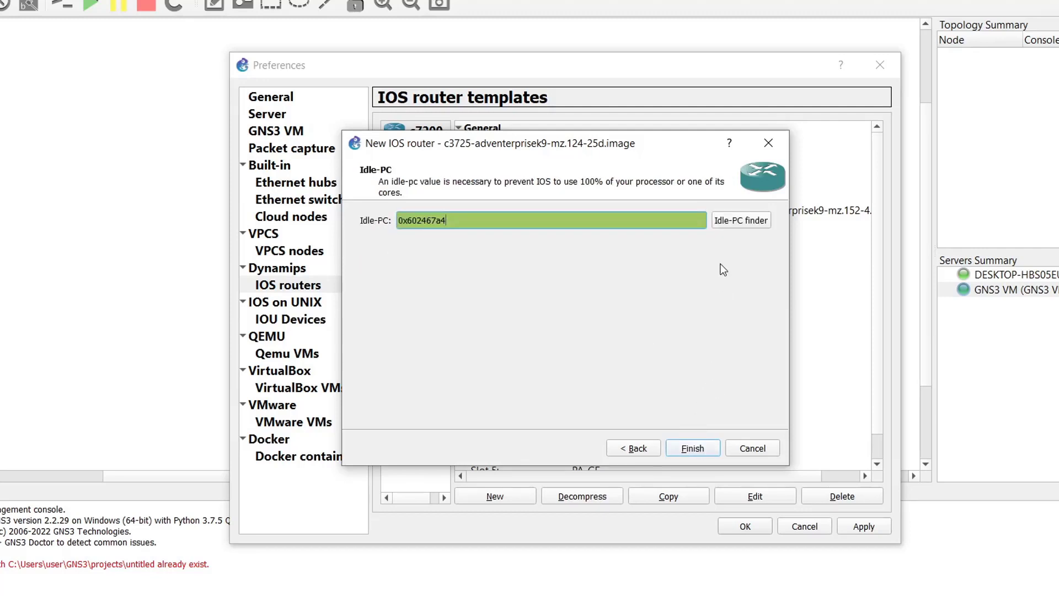
{"action": "left_click", "coordinate": [741, 221]}
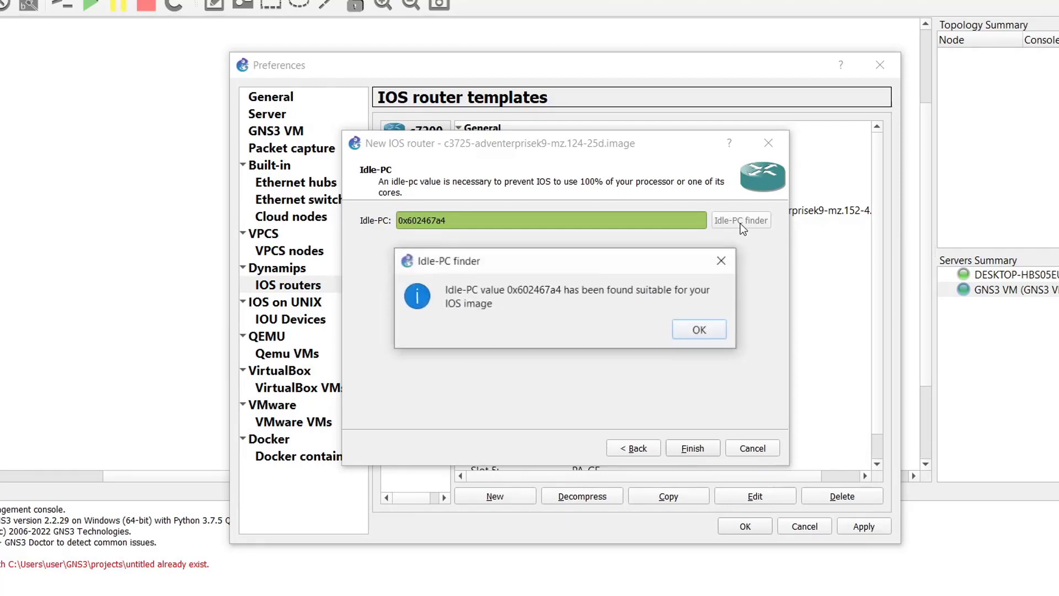
{"action": "left_click", "coordinate": [694, 328]}
{"action": "left_click", "coordinate": [692, 449]}
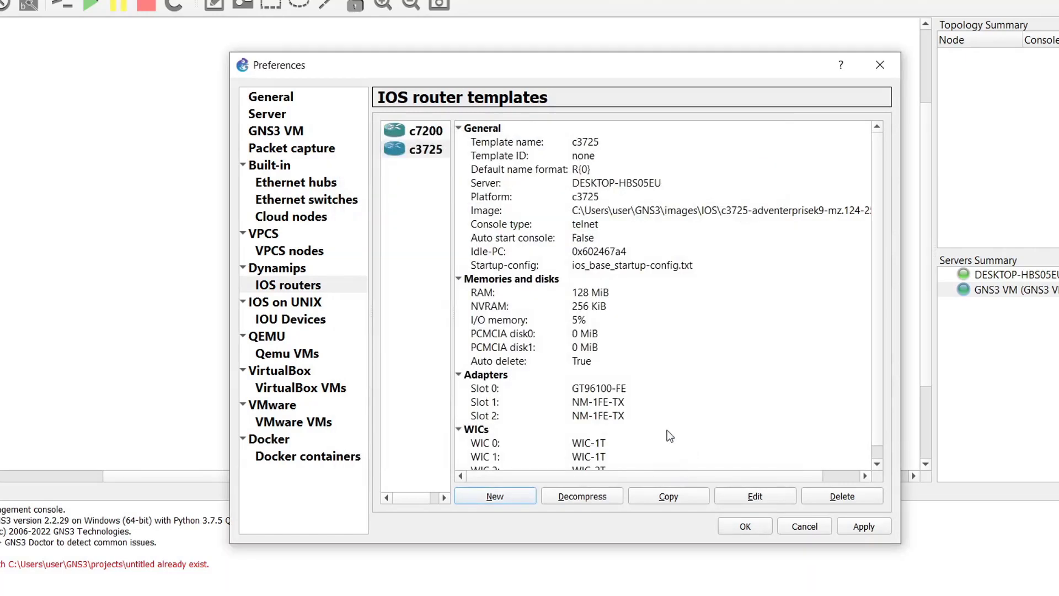
Apply the c3725 template settings and close Preferences
{"action": "left_click", "coordinate": [409, 156]}
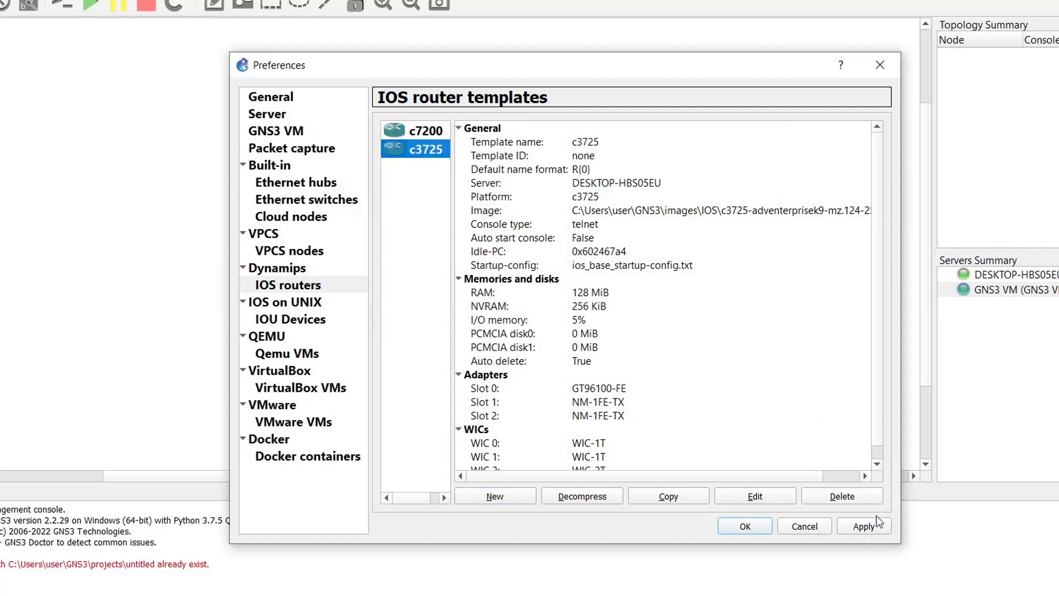
{"action": "left_click", "coordinate": [865, 526]}
{"action": "left_click", "coordinate": [876, 67]}
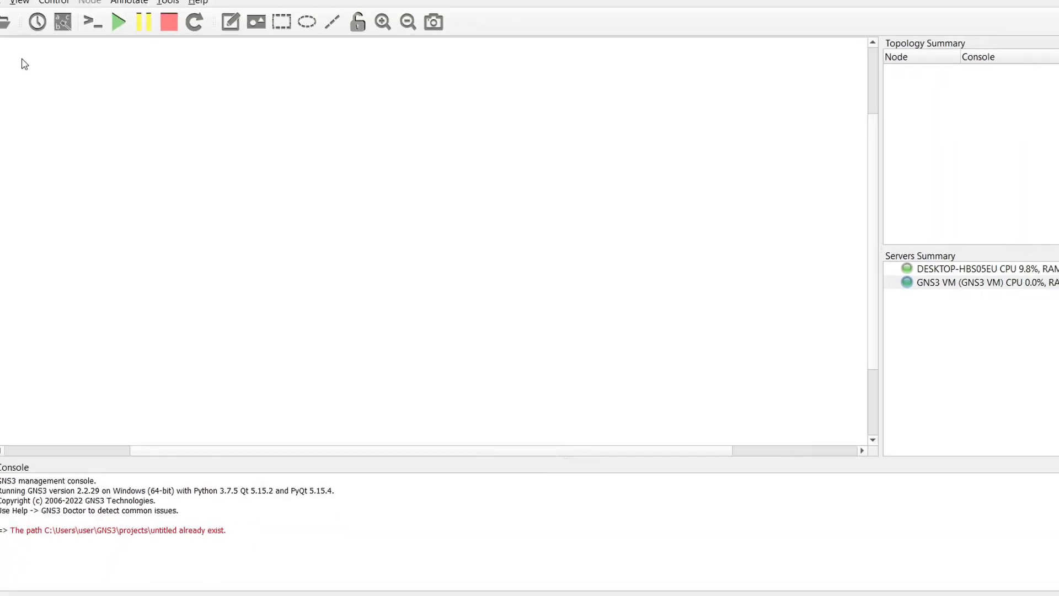
Drag a c3725 router onto the first_page canvas as R1 and open its action menu
{"action": "left_click", "coordinate": [18, 78]}
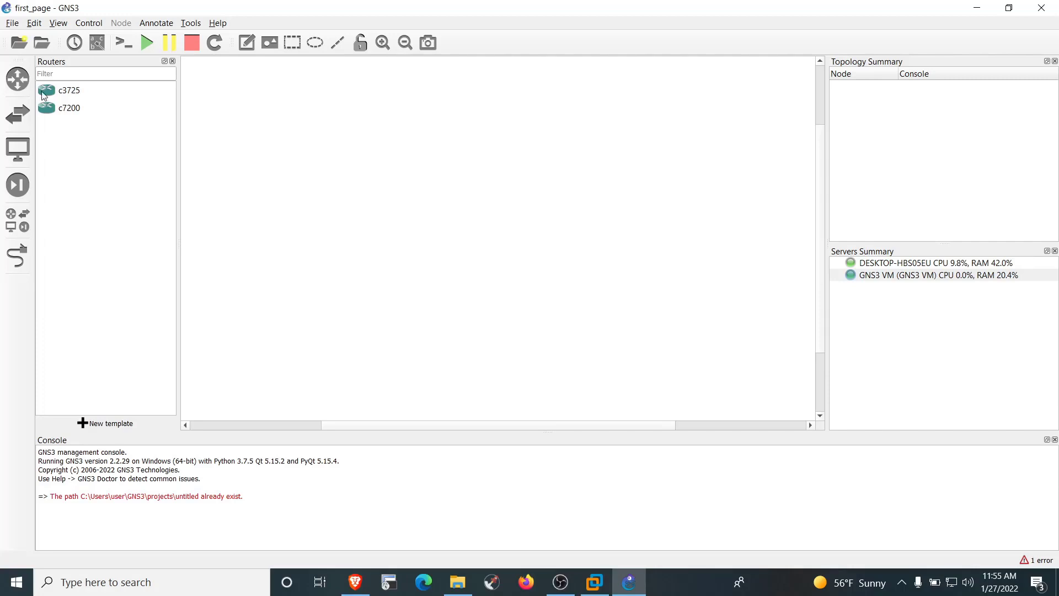
{"action": "left_click_drag", "start_coordinate": [76, 97], "coordinate": [382, 135]}
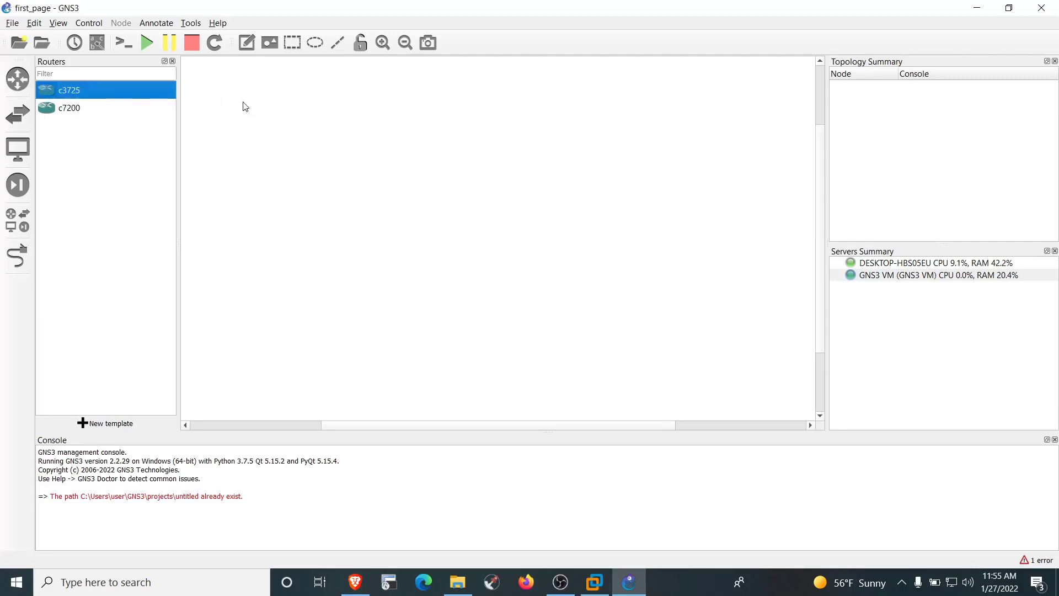
{"action": "left_click", "coordinate": [172, 61]}
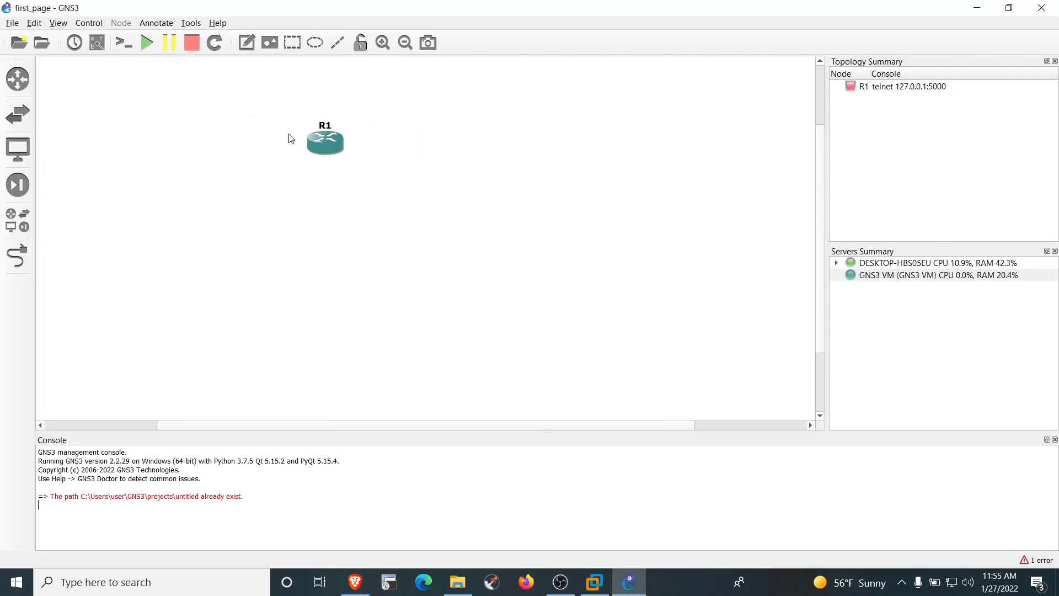
{"action": "left_click", "coordinate": [329, 141]}
{"action": "right_click", "coordinate": [329, 141]}
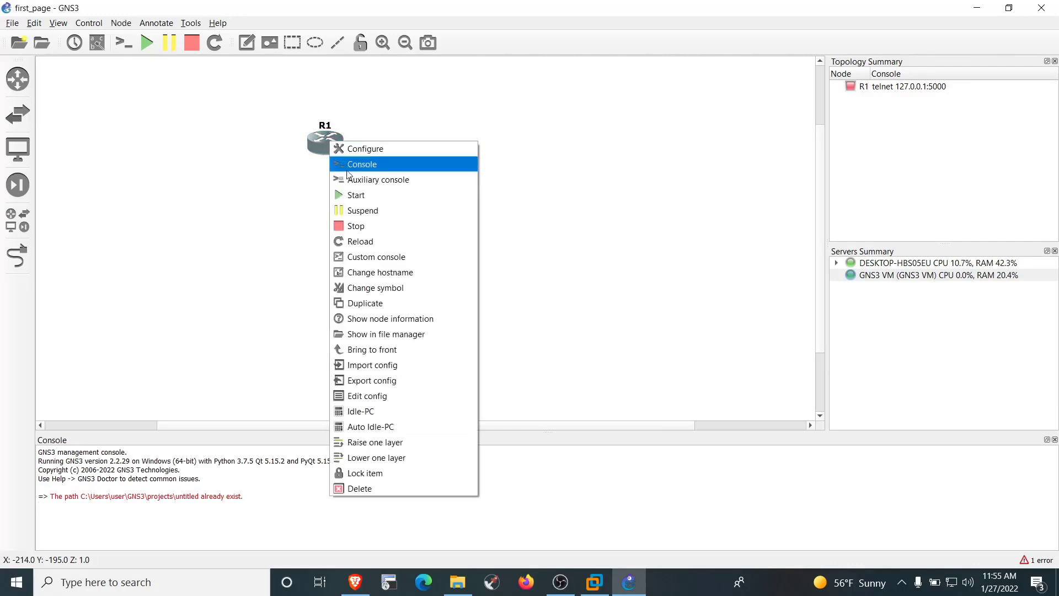
Start router R1 and open its console
{"action": "left_click", "coordinate": [353, 197]}
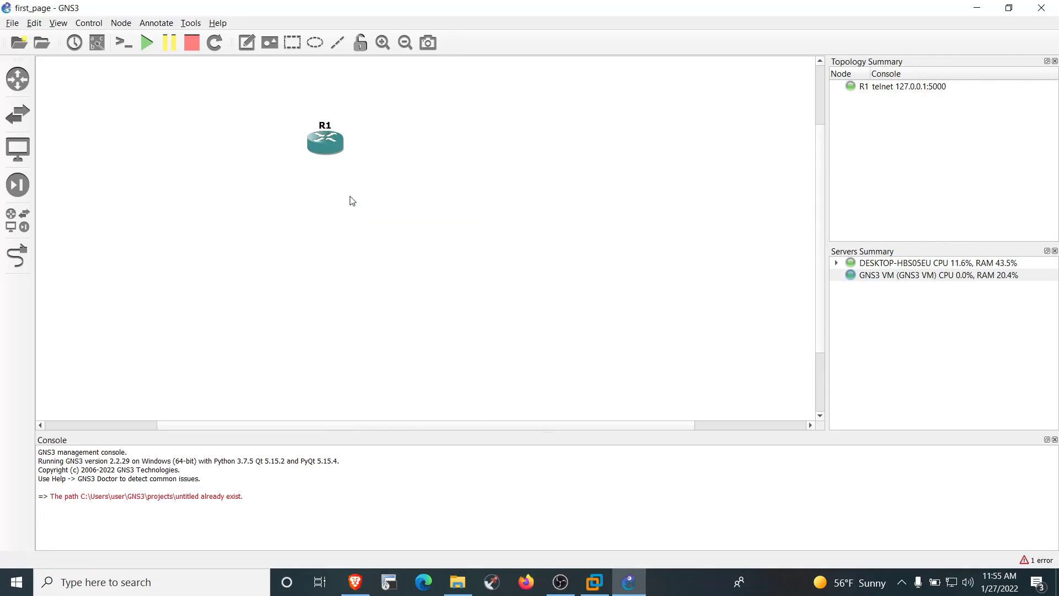
{"action": "double_click", "coordinate": [322, 141]}
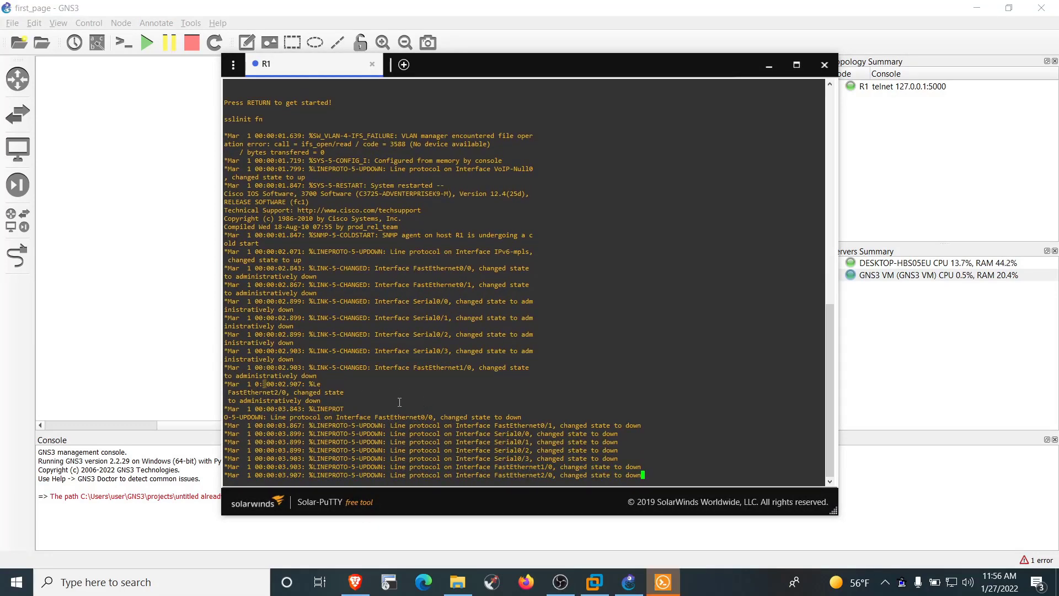
{"action": "key", "text": "Return"}
{"action": "key", "text": "Return"}
{"action": "key", "text": "Return"}
{"action": "key", "text": "Return"}
{"action": "key", "text": "Return"}
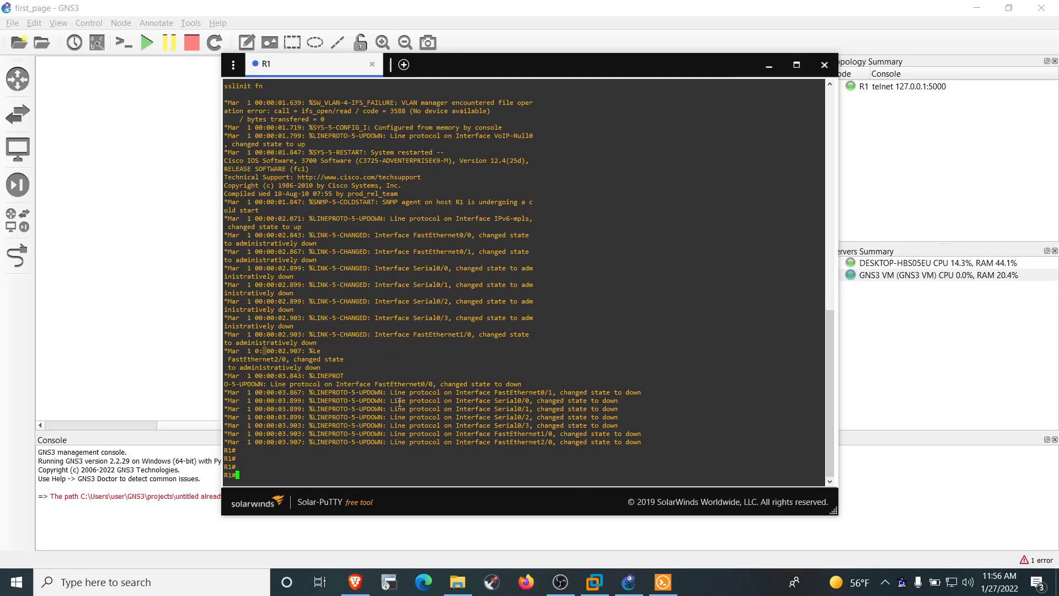
Run 'conf t' and 'do sh ip int bri' to see interfaces unassigned and down, then close the console
{"action": "type", "text": "conf t"}
{"action": "key", "text": "Return"}
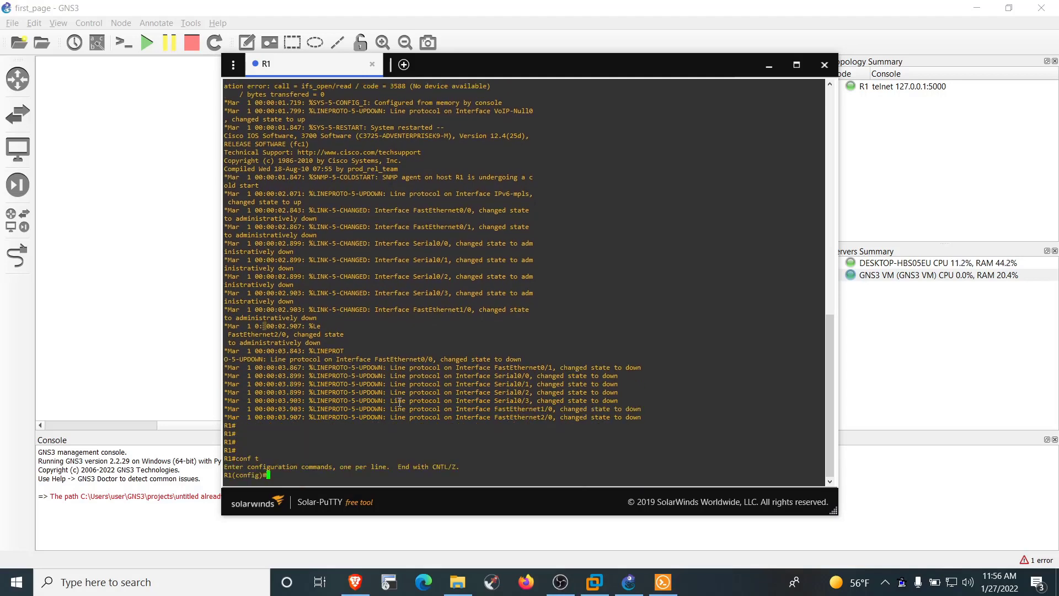
{"action": "key", "text": "Return"}
{"action": "key", "text": "Return"}
{"action": "key", "text": "Return"}
{"action": "key", "text": "Return"}
{"action": "key", "text": "Return"}
{"action": "key", "text": "Return"}
{"action": "key", "text": "Return"}
{"action": "key", "text": "Return"}
{"action": "key", "text": "Return"}
{"action": "key", "text": "Return"}
{"action": "type", "text": "do"}
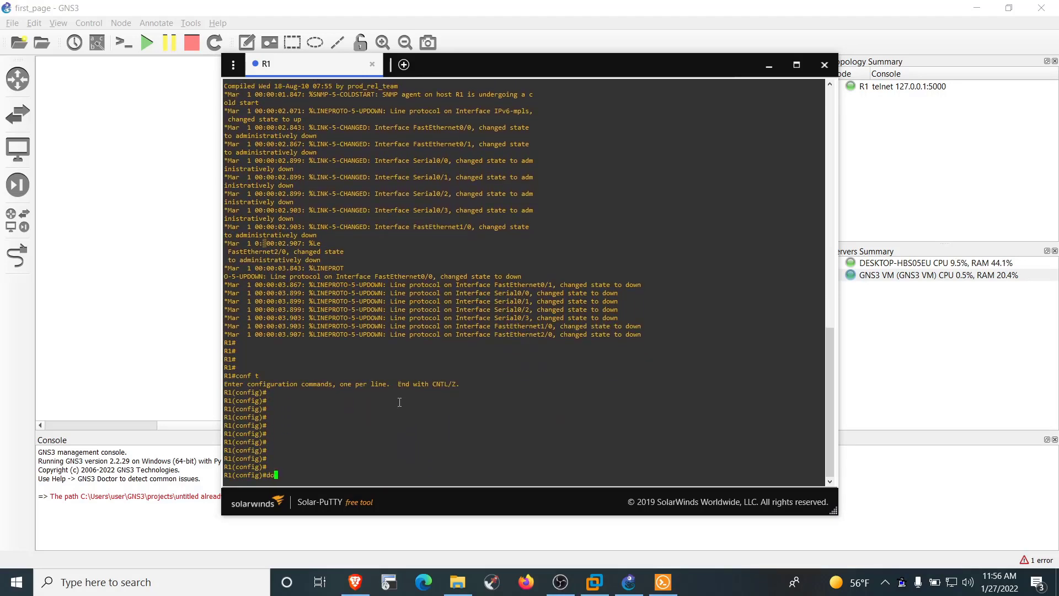
{"action": "type", "text": " sh ip int bri"}
{"action": "key", "text": "Return"}
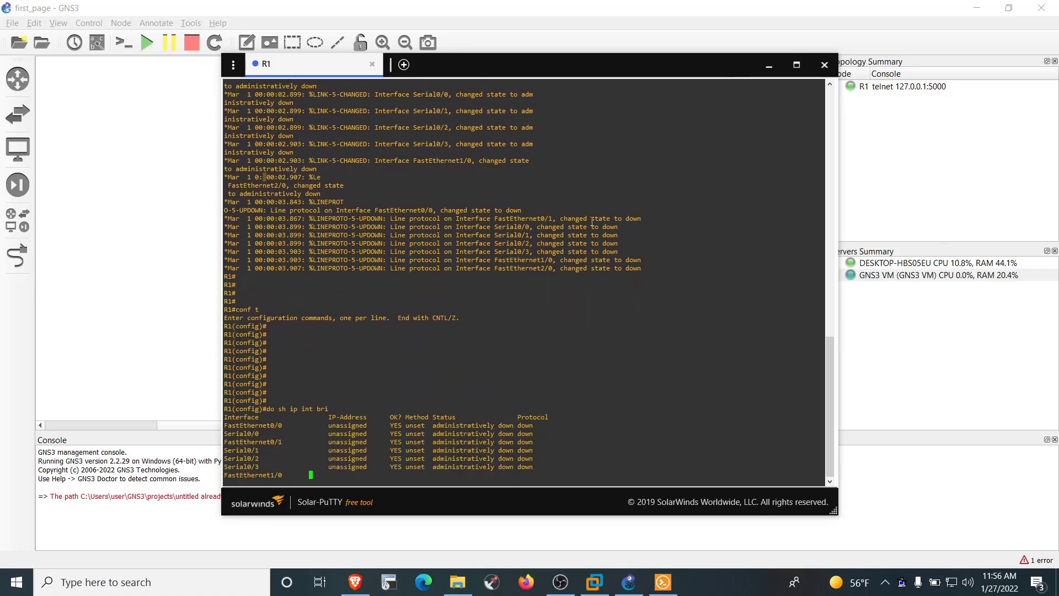
{"action": "left_click", "coordinate": [828, 71]}
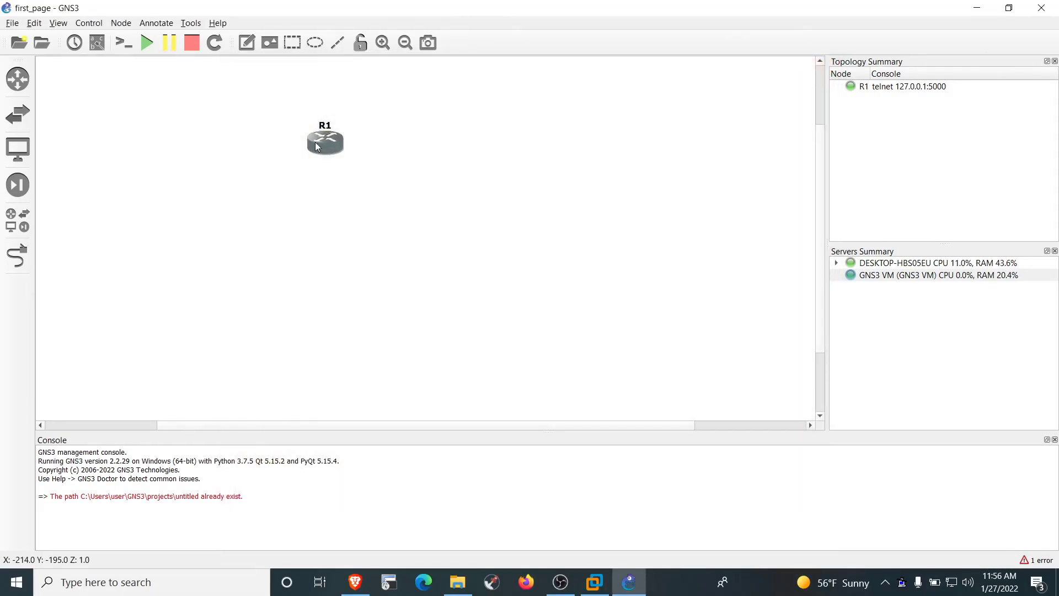
Delete R1, then start a new template under Preferences > IOU Devices
{"action": "key", "text": "Delete"}
{"action": "key", "text": "Return"}
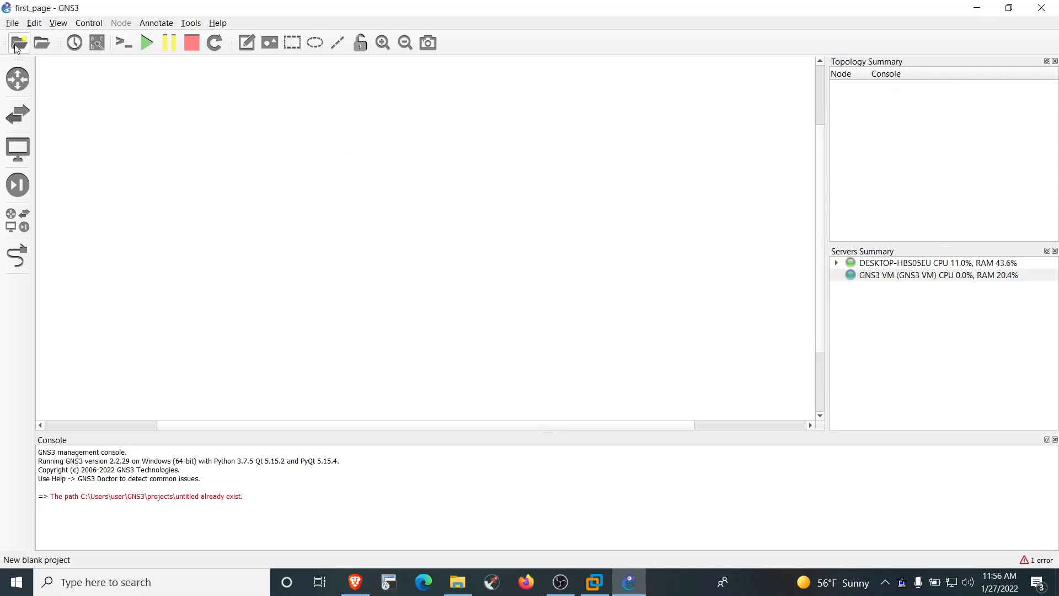
{"action": "left_click", "coordinate": [34, 23]}
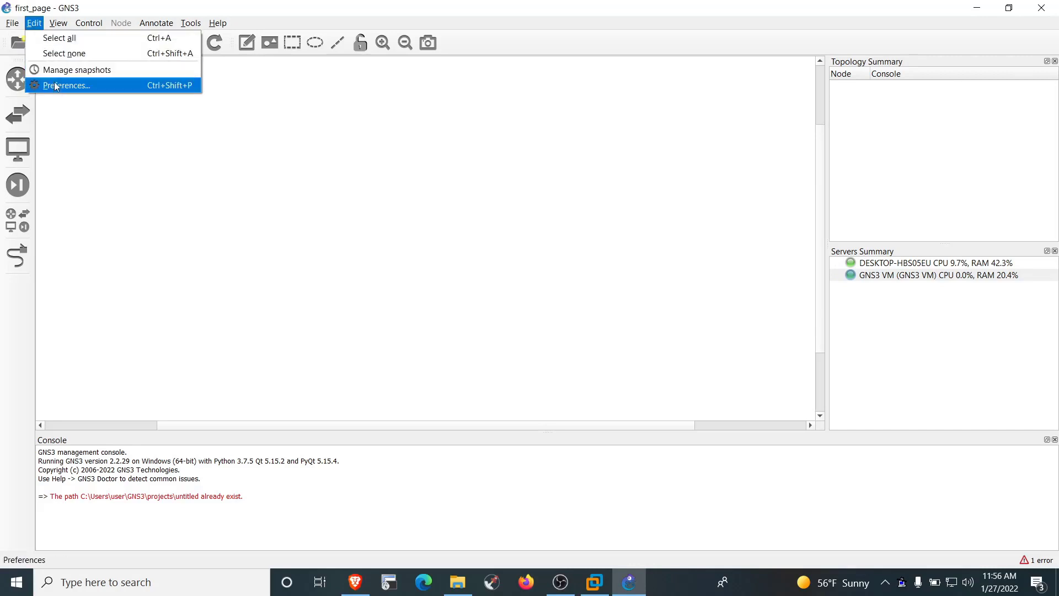
{"action": "left_click", "coordinate": [55, 86]}
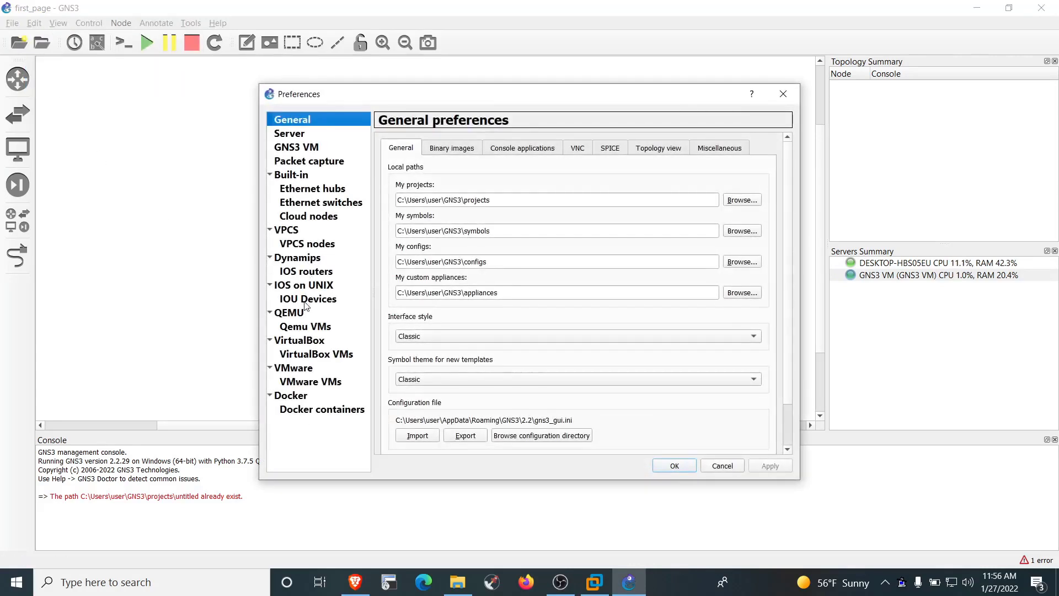
{"action": "left_click", "coordinate": [305, 302]}
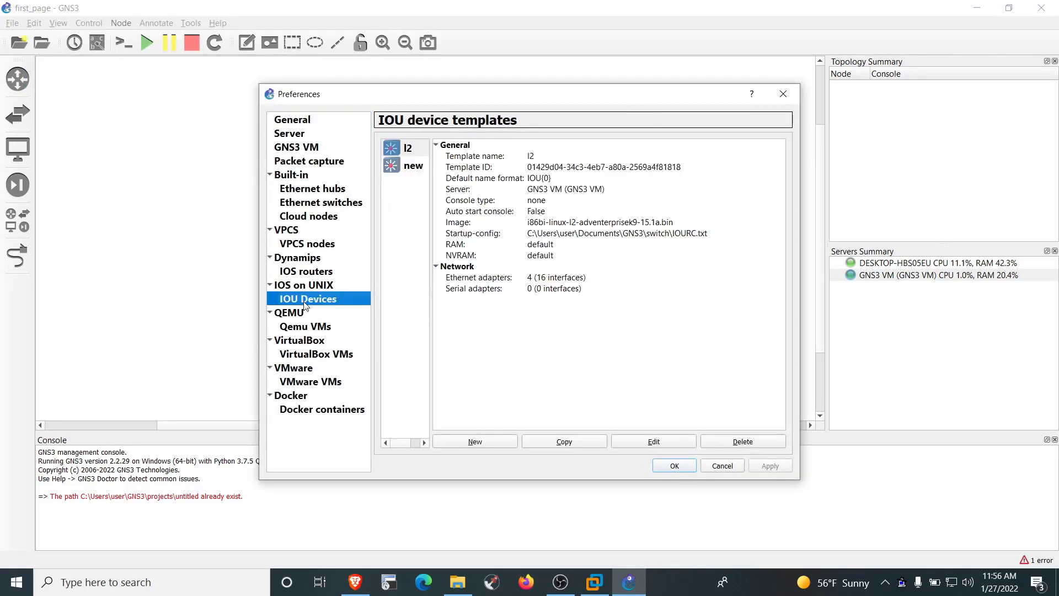
{"action": "left_click", "coordinate": [495, 444]}
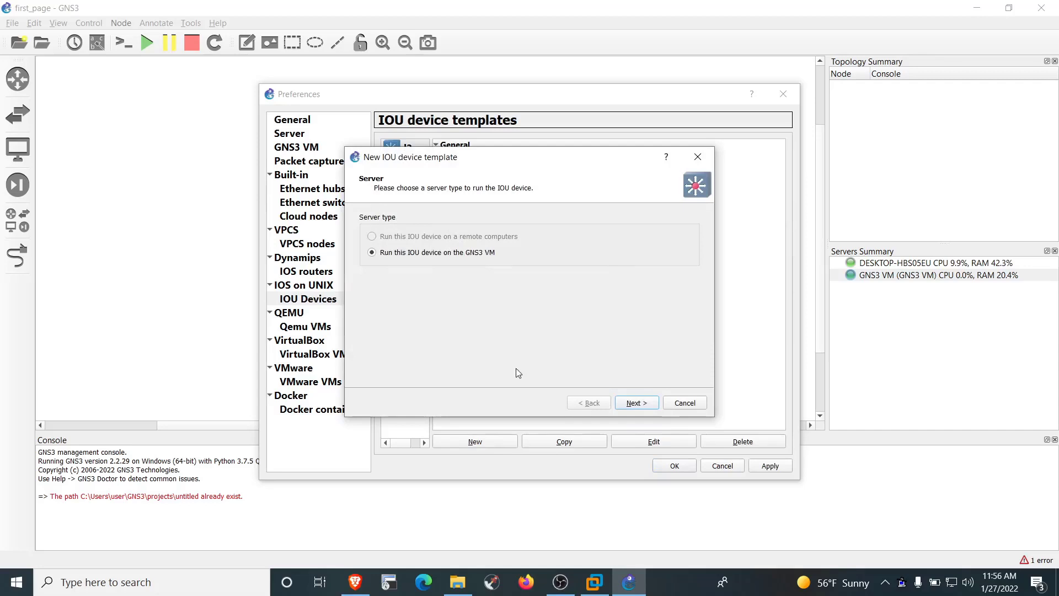
Create IOU template 'L2_enkripsan' using image i86bi-linux-l2-adventerprisek9-15.1a.bin from Documents > GNS3 > switch
{"action": "left_click", "coordinate": [649, 407]}
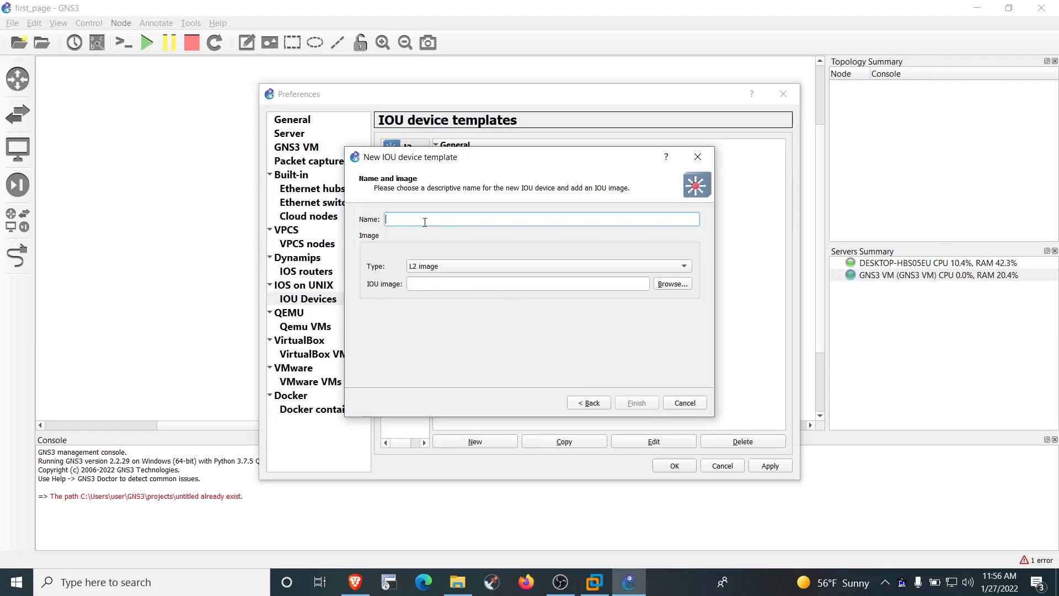
{"action": "type", "text": "L2_enkri"}
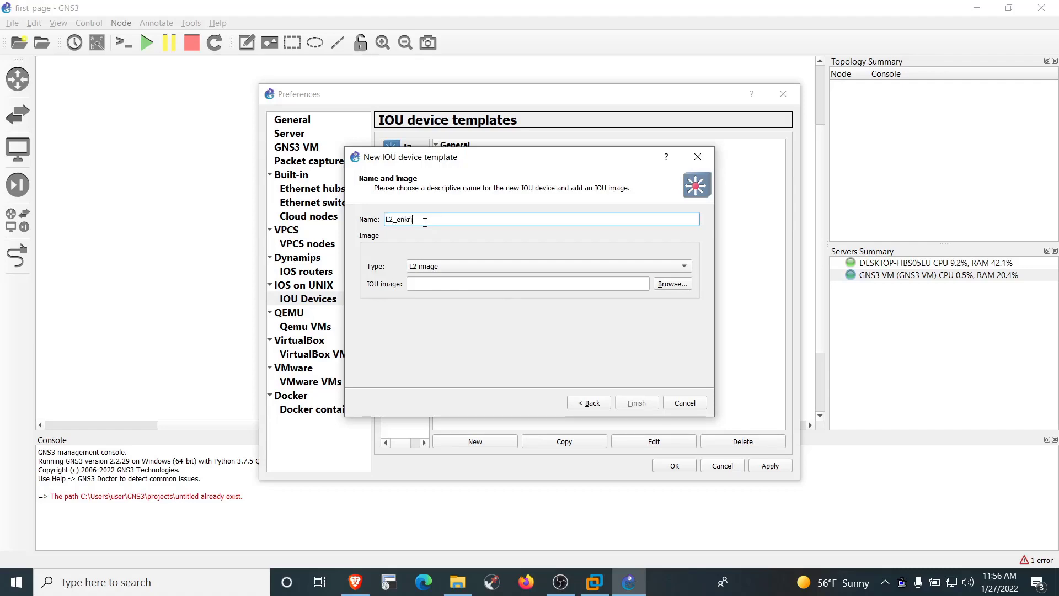
{"action": "type", "text": "psan"}
{"action": "left_click", "coordinate": [672, 284]}
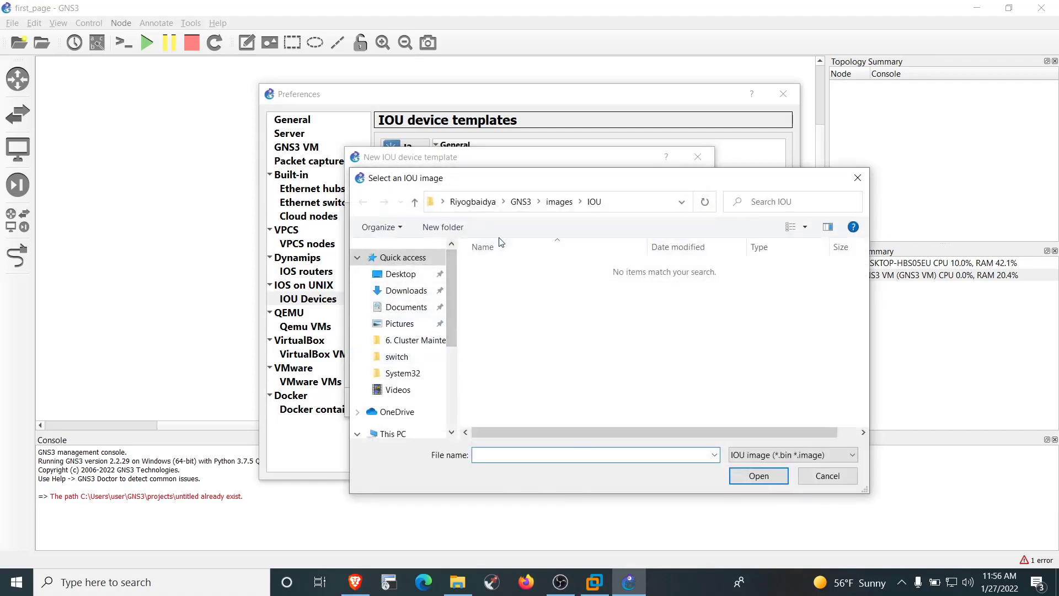
{"action": "left_click", "coordinate": [406, 307]}
{"action": "double_click", "coordinate": [518, 404]}
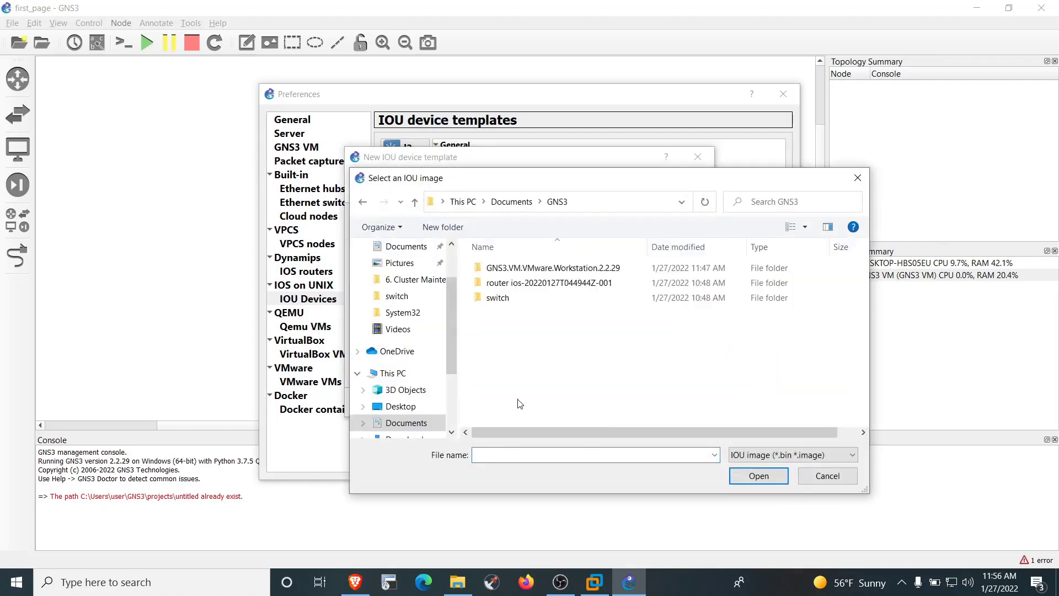
{"action": "double_click", "coordinate": [522, 298]}
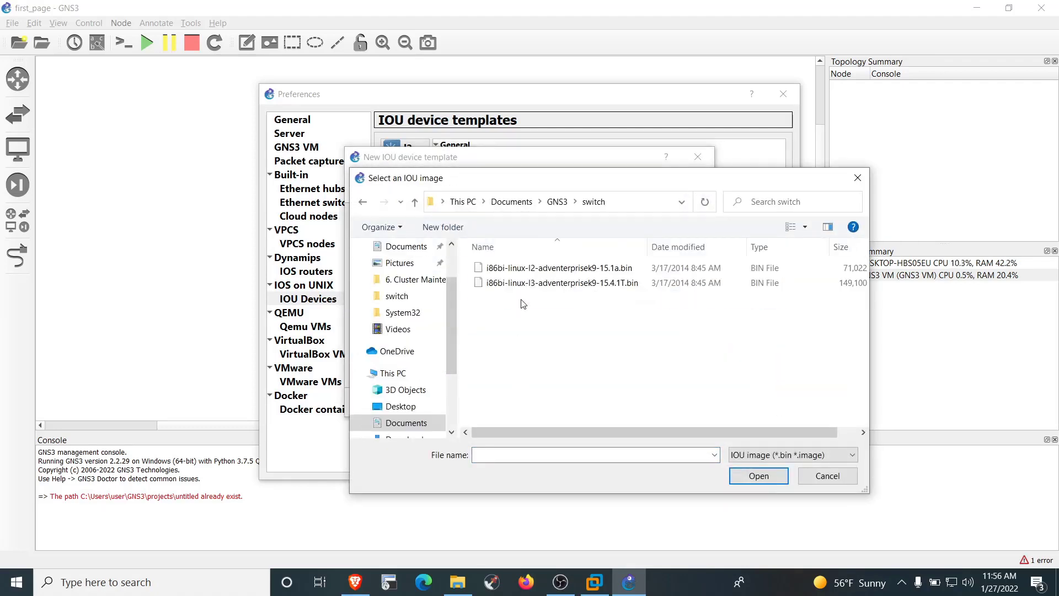
{"action": "double_click", "coordinate": [563, 269]}
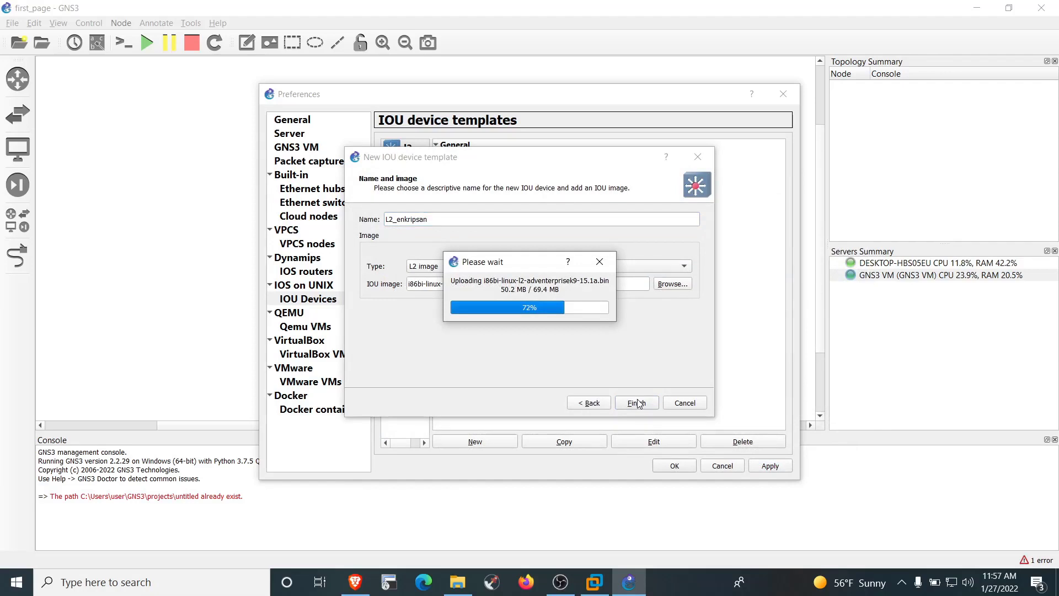
{"action": "left_click", "coordinate": [638, 404]}
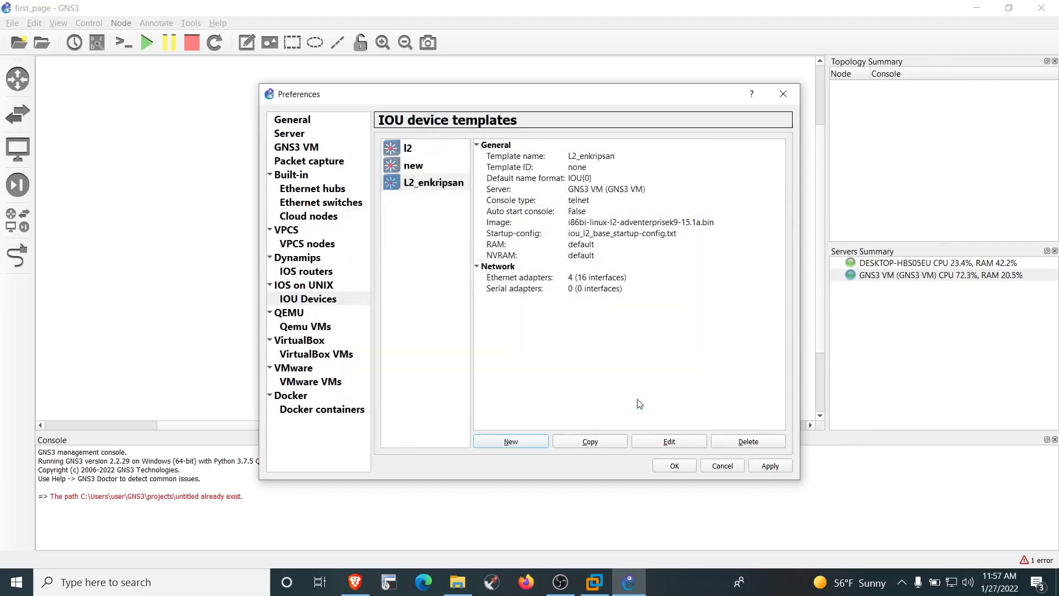
Load the IOURC licence from Documents > GNS3 > switch under IOS on UNIX, apply, and close Preferences
{"action": "left_click", "coordinate": [419, 190]}
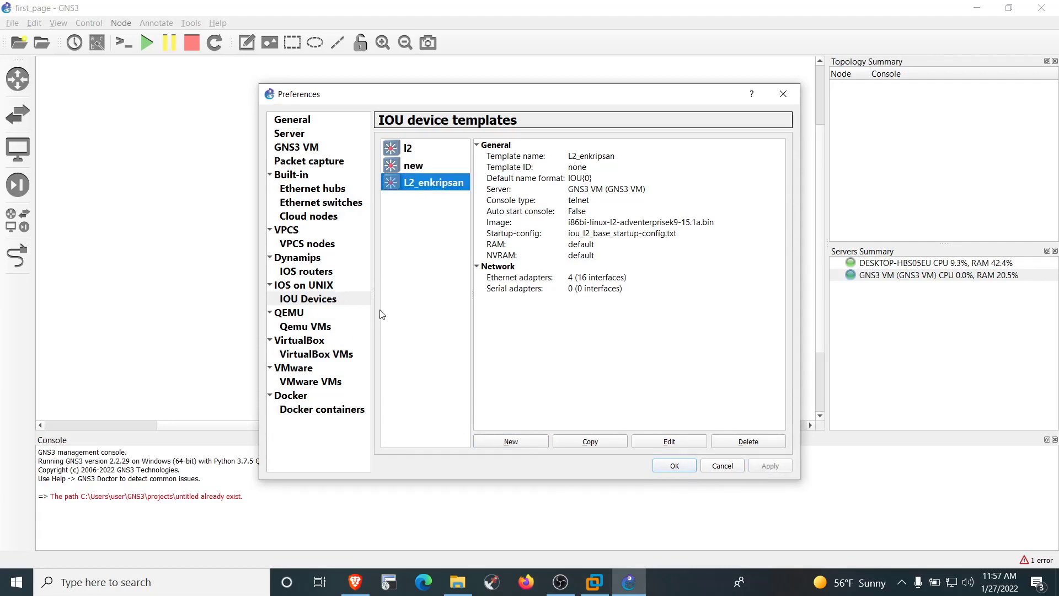
{"action": "left_click", "coordinate": [316, 286]}
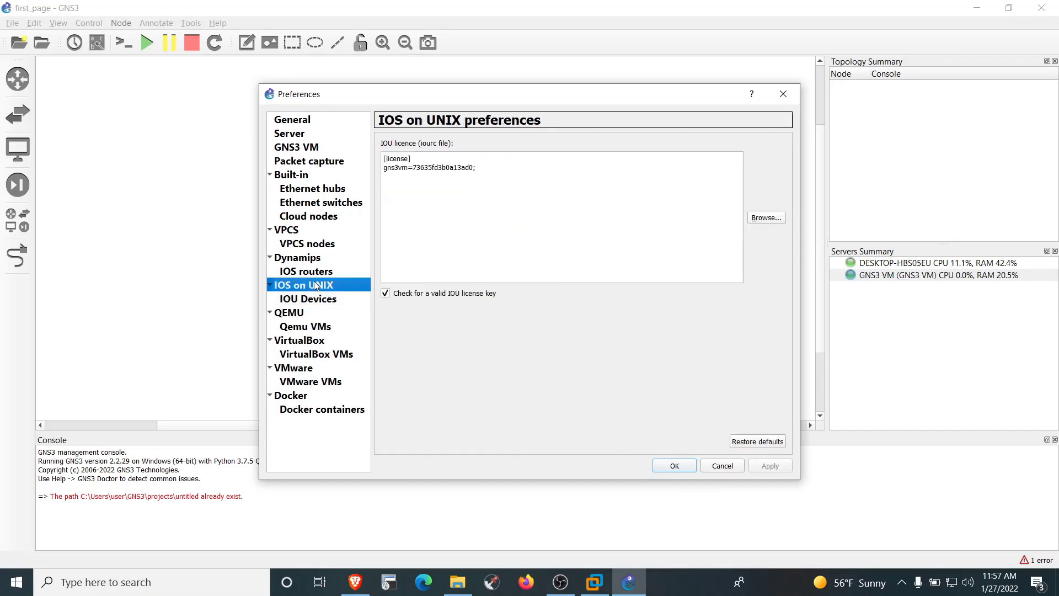
{"action": "left_click", "coordinate": [776, 220]}
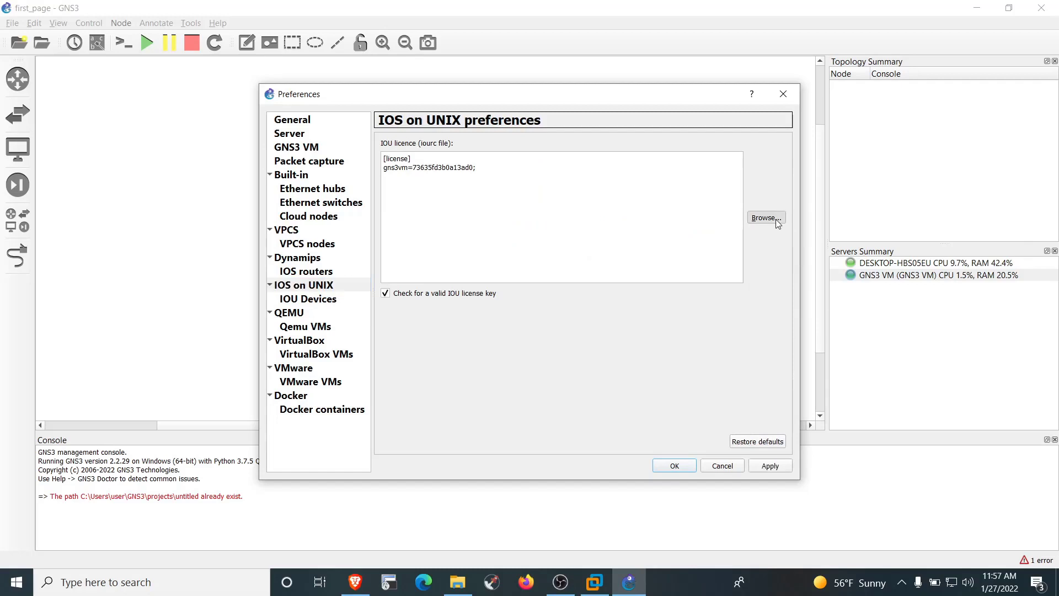
{"action": "scroll", "coordinate": [445, 309], "scroll_direction": "down", "scroll_amount": 1}
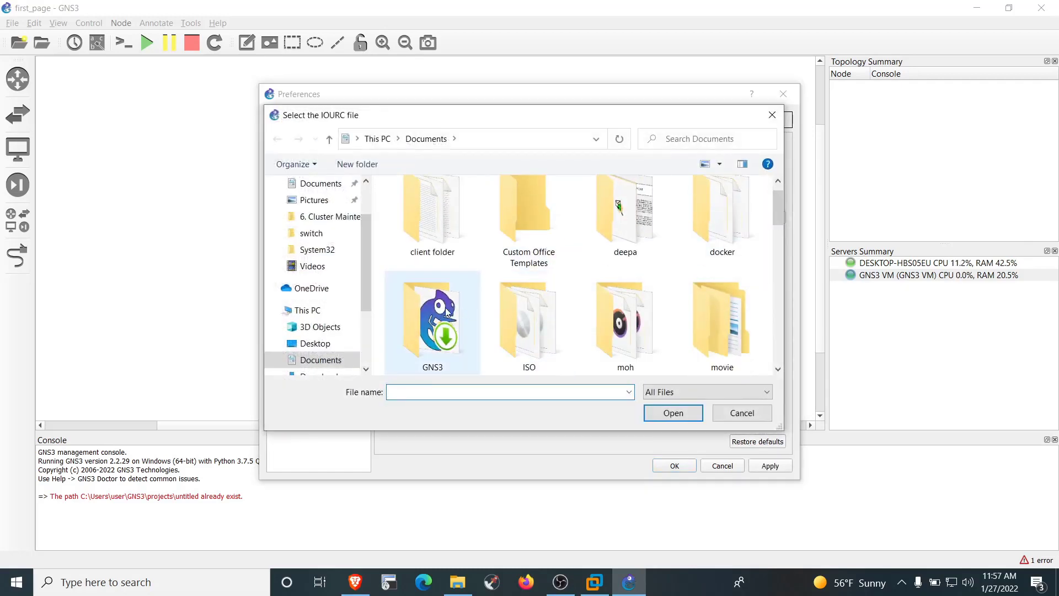
{"action": "double_click", "coordinate": [444, 313]}
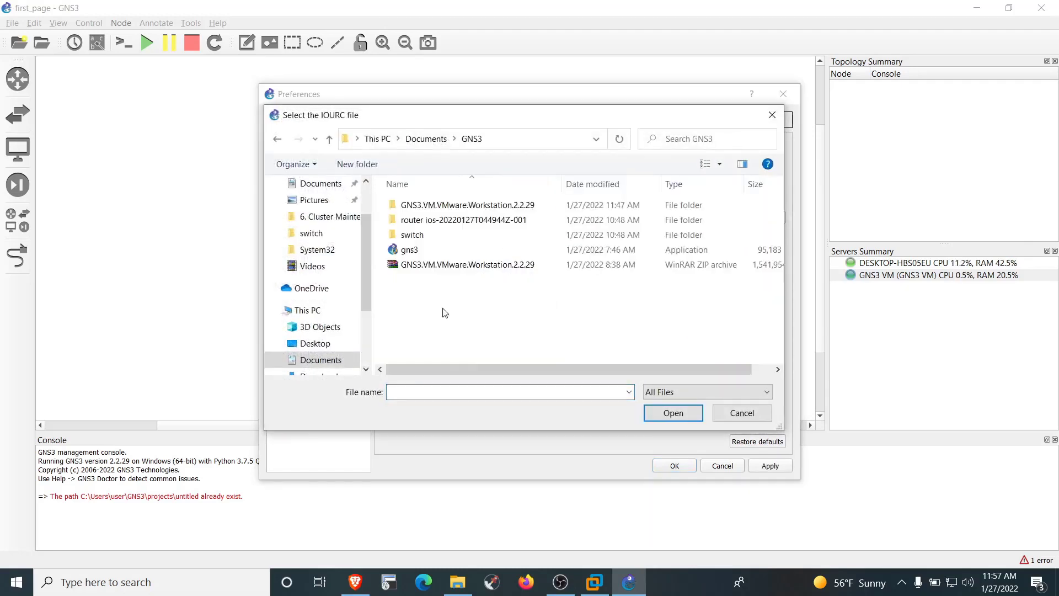
{"action": "double_click", "coordinate": [423, 236]}
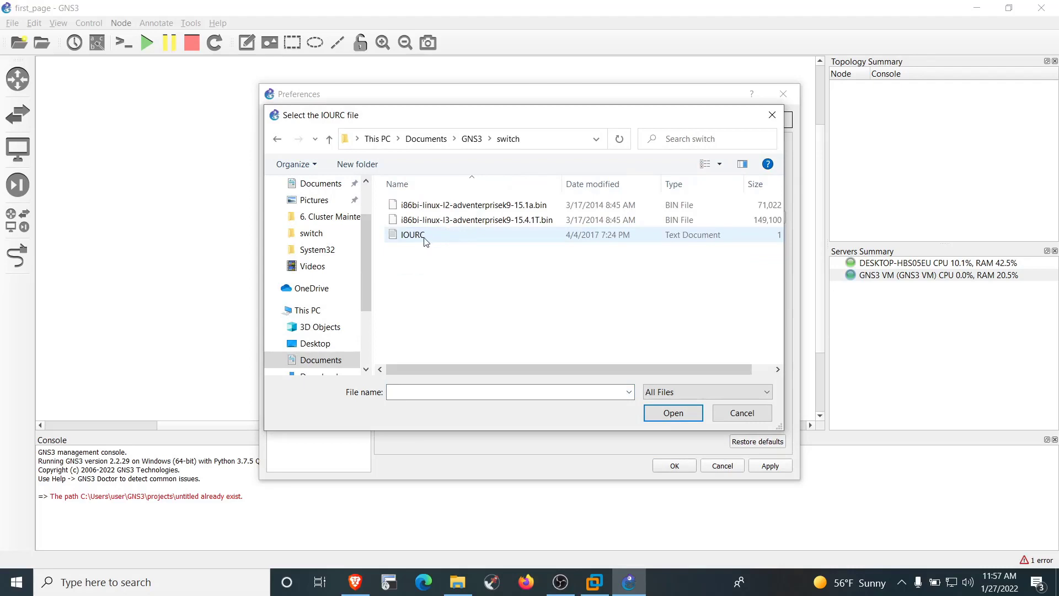
{"action": "double_click", "coordinate": [413, 234]}
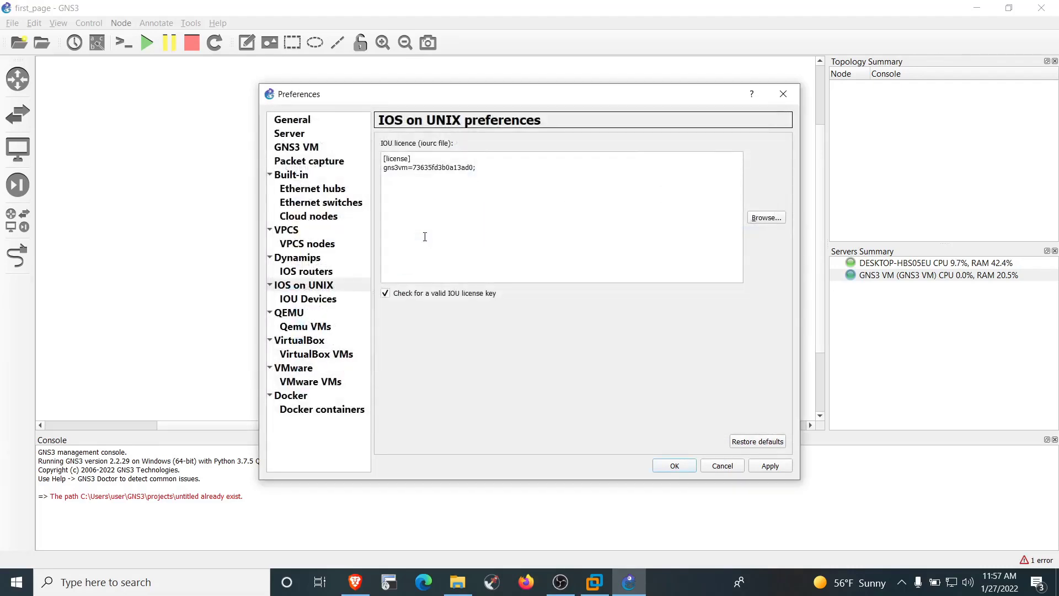
{"action": "left_click", "coordinate": [769, 467]}
{"action": "left_click", "coordinate": [675, 465]}
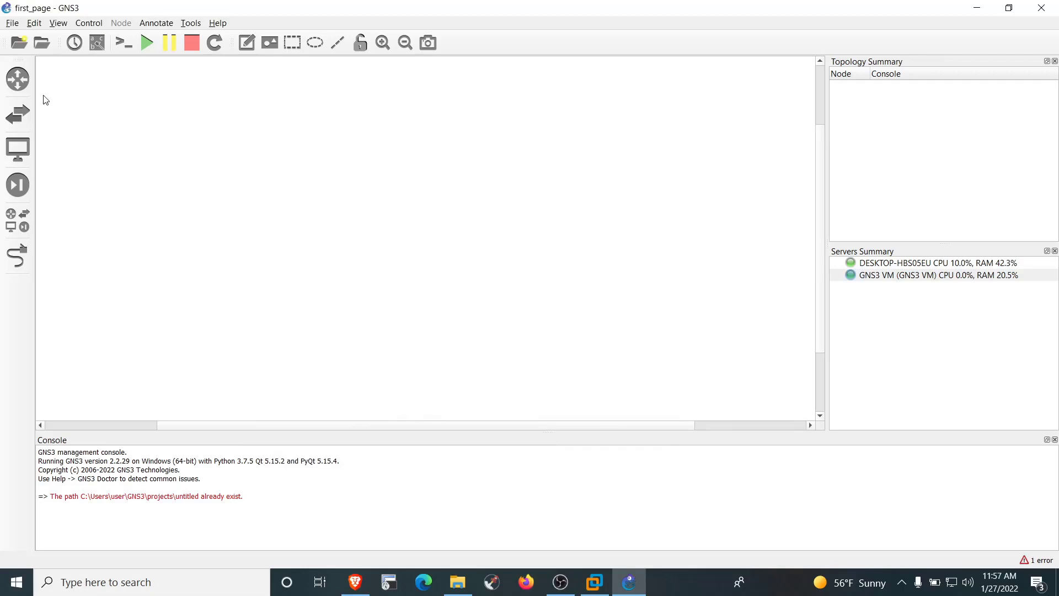
Place a c3725 router R1 and an L2_enkripsan switch IOU1 on the canvas, then start R1
{"action": "left_click", "coordinate": [20, 214]}
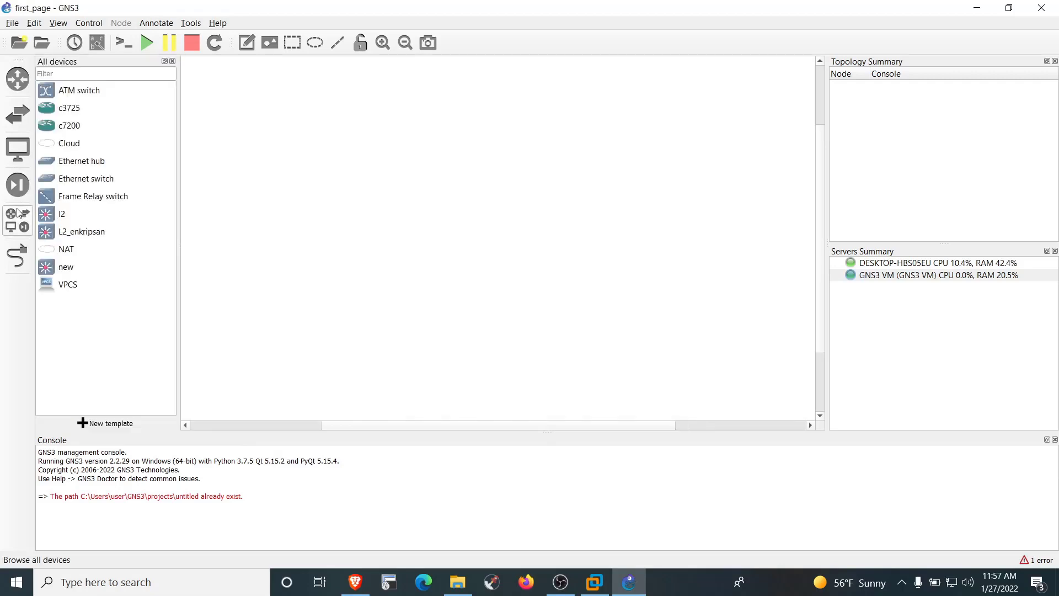
{"action": "left_click", "coordinate": [88, 236]}
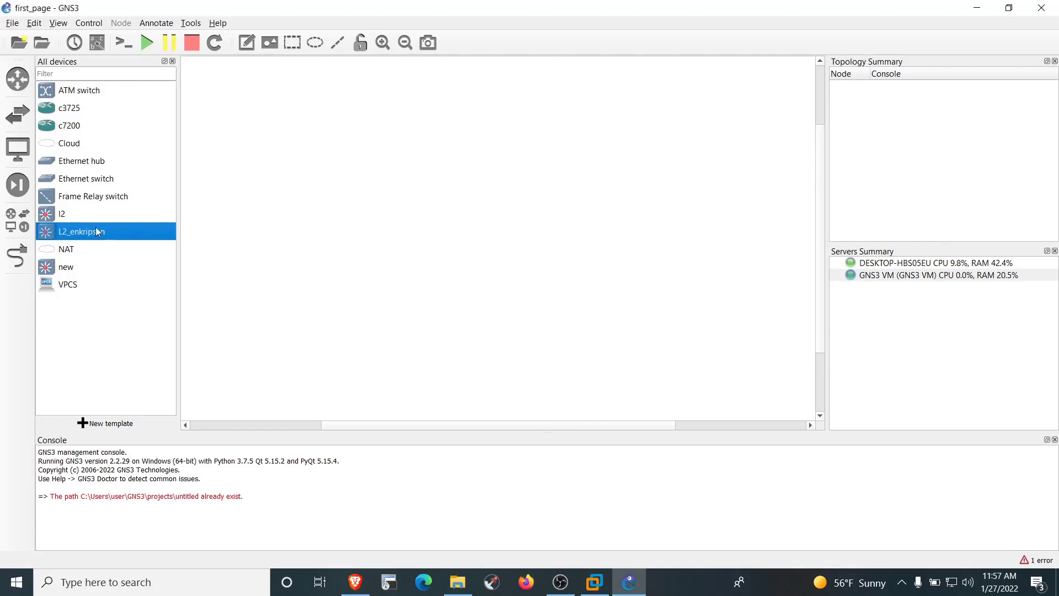
{"action": "left_click", "coordinate": [84, 111]}
{"action": "left_click_drag", "start_coordinate": [84, 111], "coordinate": [270, 134]}
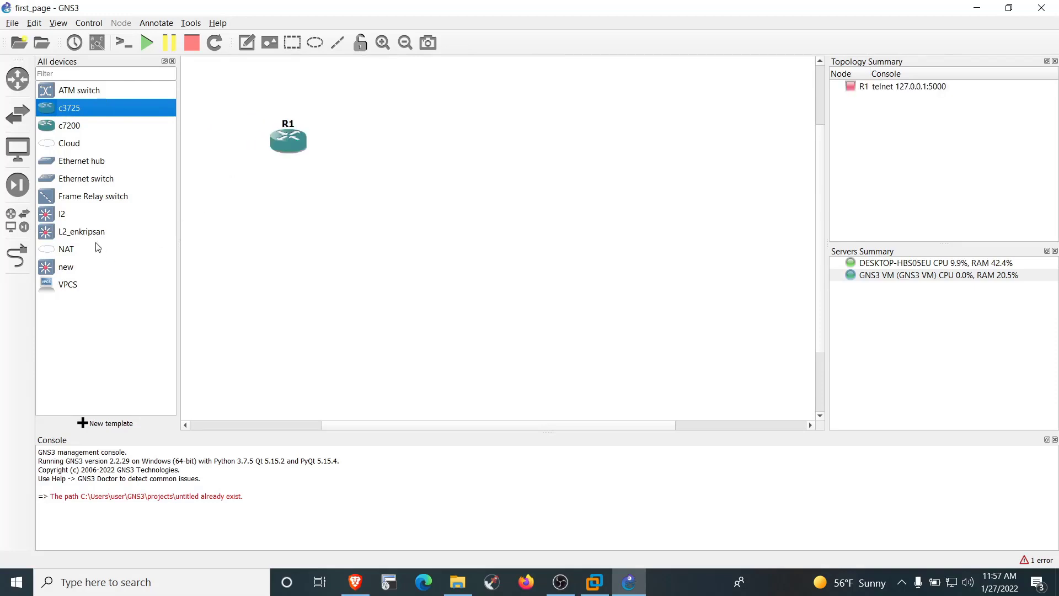
{"action": "left_click_drag", "start_coordinate": [91, 234], "coordinate": [407, 203]}
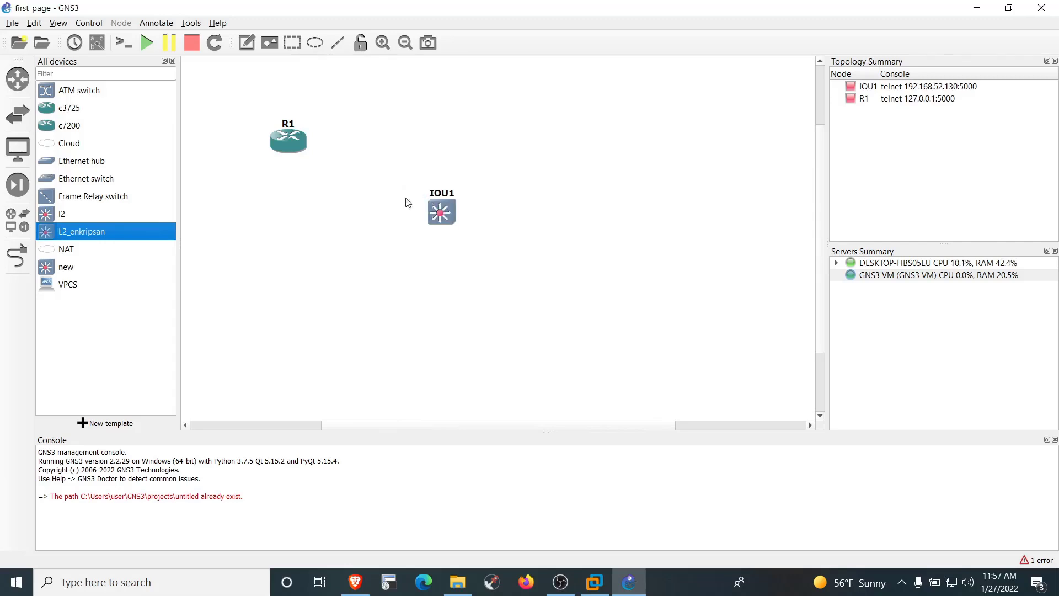
{"action": "left_click", "coordinate": [173, 61]}
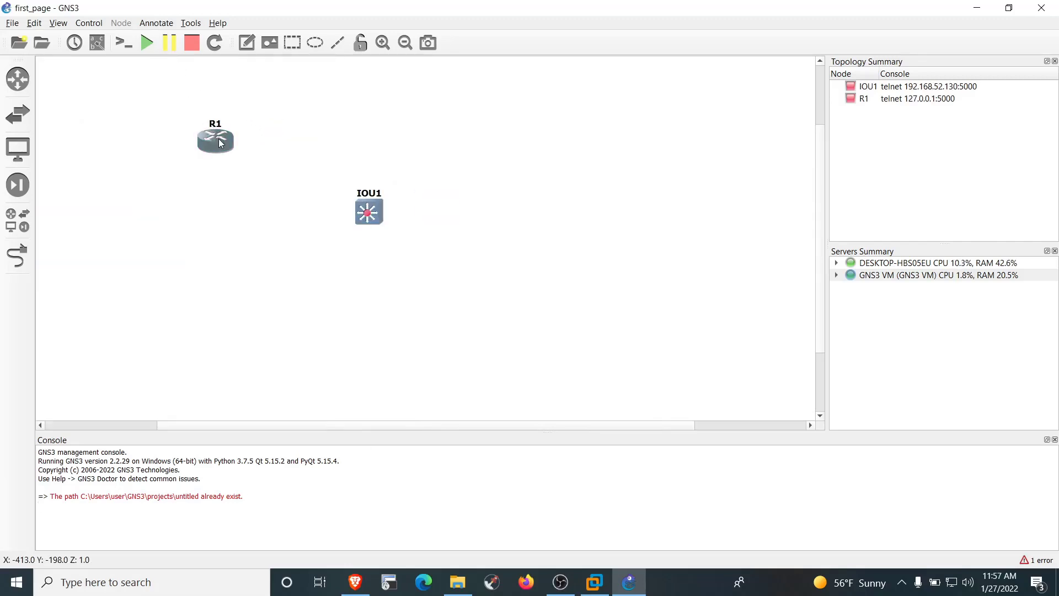
{"action": "right_click", "coordinate": [218, 138]}
{"action": "left_click", "coordinate": [247, 195]}
Start IOU1, then check R1's interfaces with 'conf t' and 'do sh ip int bri' in its console
{"action": "right_click", "coordinate": [363, 222]}
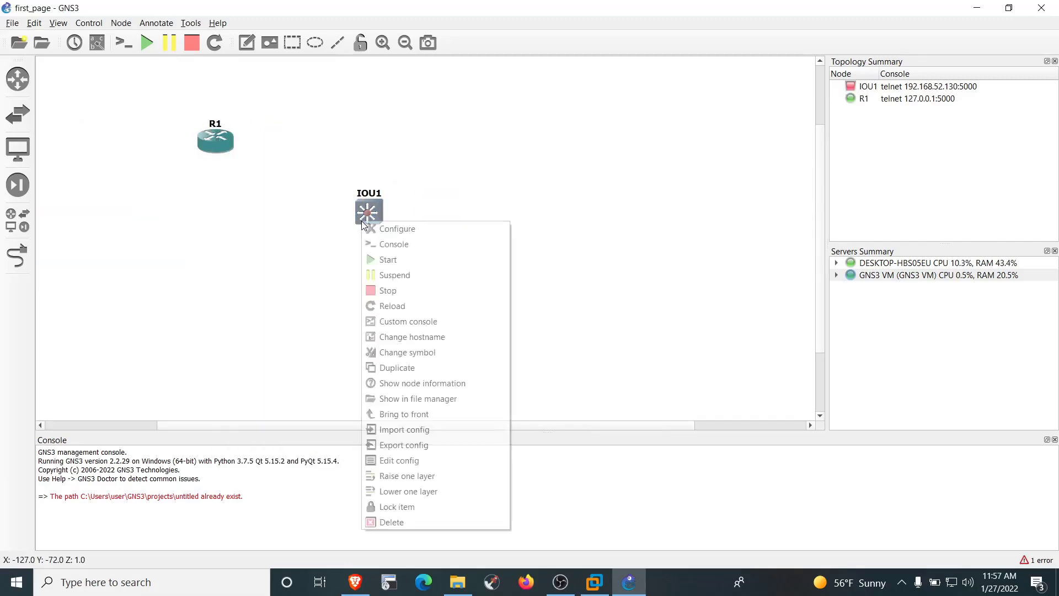
{"action": "left_click", "coordinate": [394, 260]}
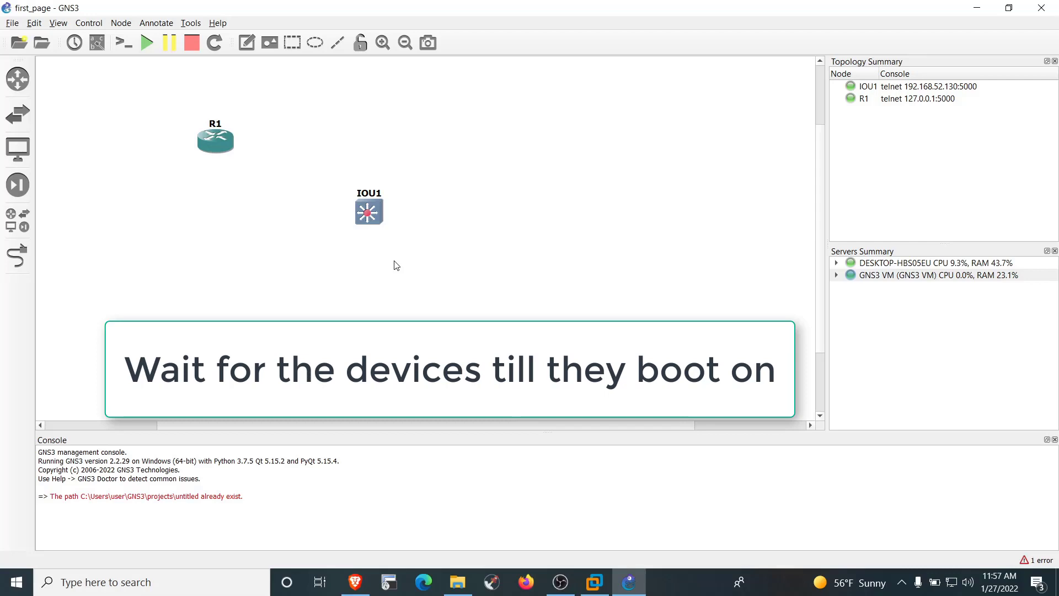
{"action": "double_click", "coordinate": [229, 138]}
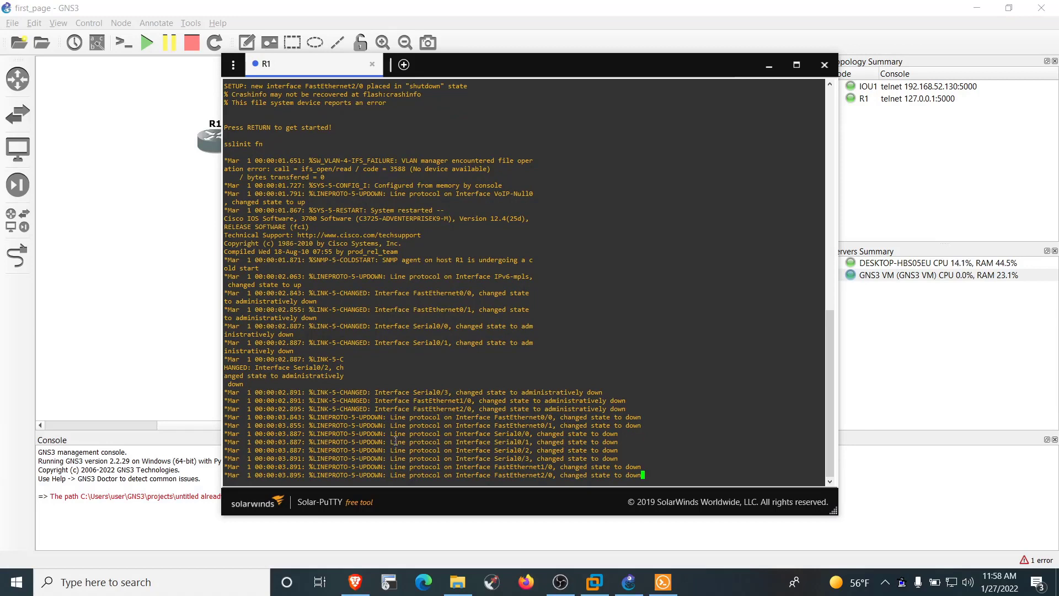
{"action": "key", "text": "Return"}
{"action": "key", "text": "Return"}
{"action": "key", "text": "Return"}
{"action": "key", "text": "Return"}
{"action": "type", "text": "conf t"}
{"action": "key", "text": "Return"}
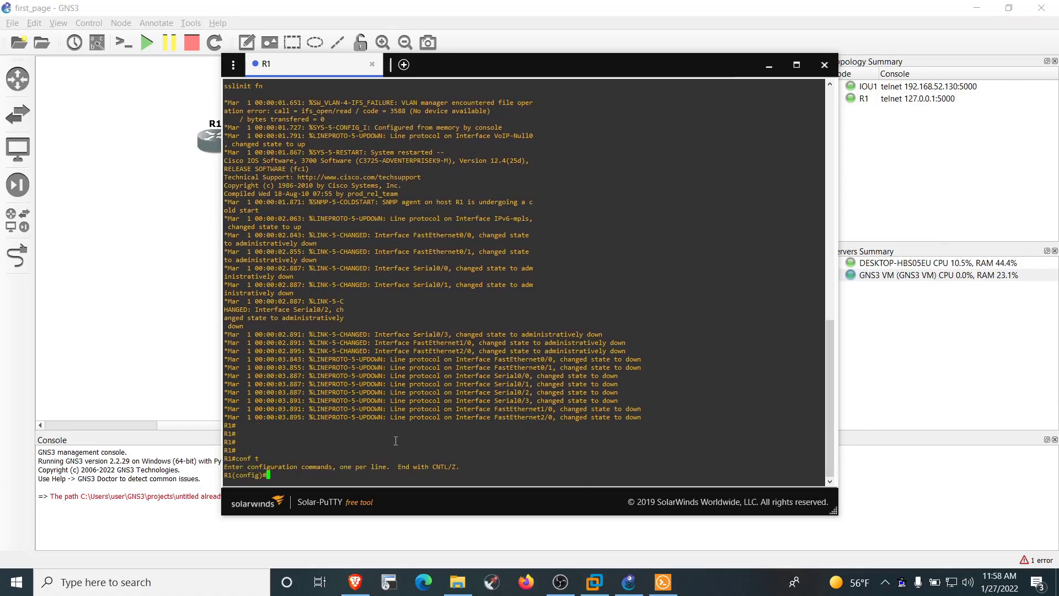
{"action": "type", "text": "do sh ip int bri"}
{"action": "key", "text": "Return"}
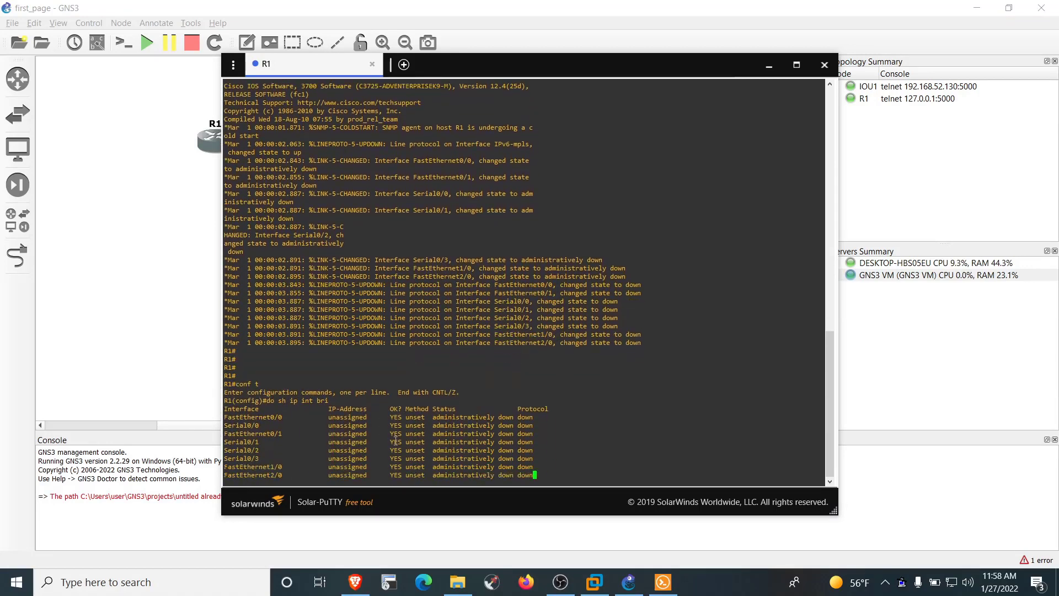
{"action": "left_click", "coordinate": [824, 65]}
In IOU1's console, run 'conf t' and 'do sh run' to review its running configuration, then close it
{"action": "double_click", "coordinate": [379, 215]}
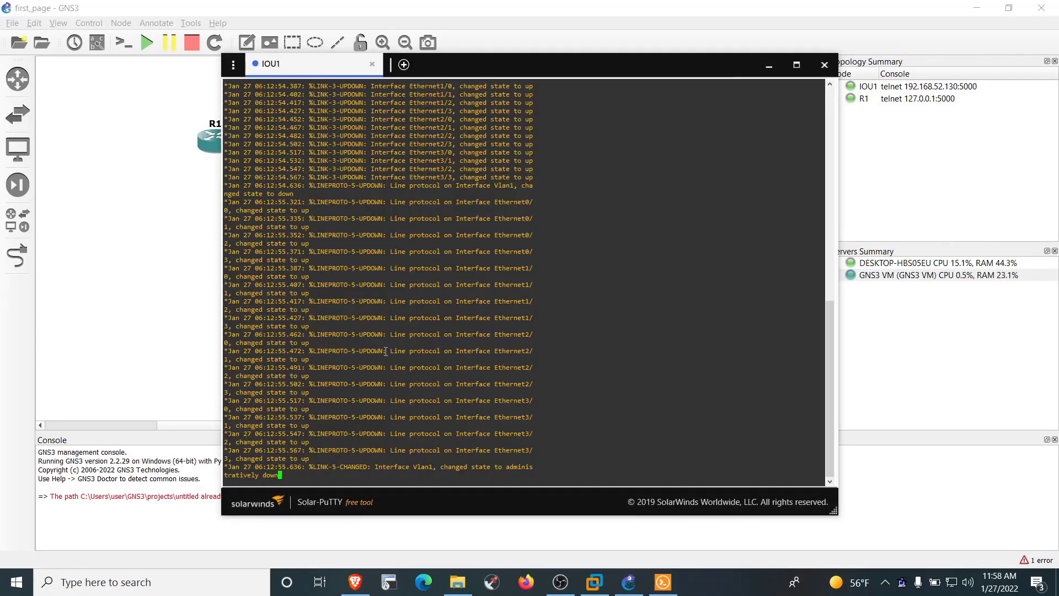
{"action": "key", "text": "Return"}
{"action": "key", "text": "Return"}
{"action": "key", "text": "Return"}
{"action": "key", "text": "Return"}
{"action": "key", "text": "Return"}
{"action": "key", "text": "Return"}
{"action": "type", "text": "conf t"}
{"action": "key", "text": "Return"}
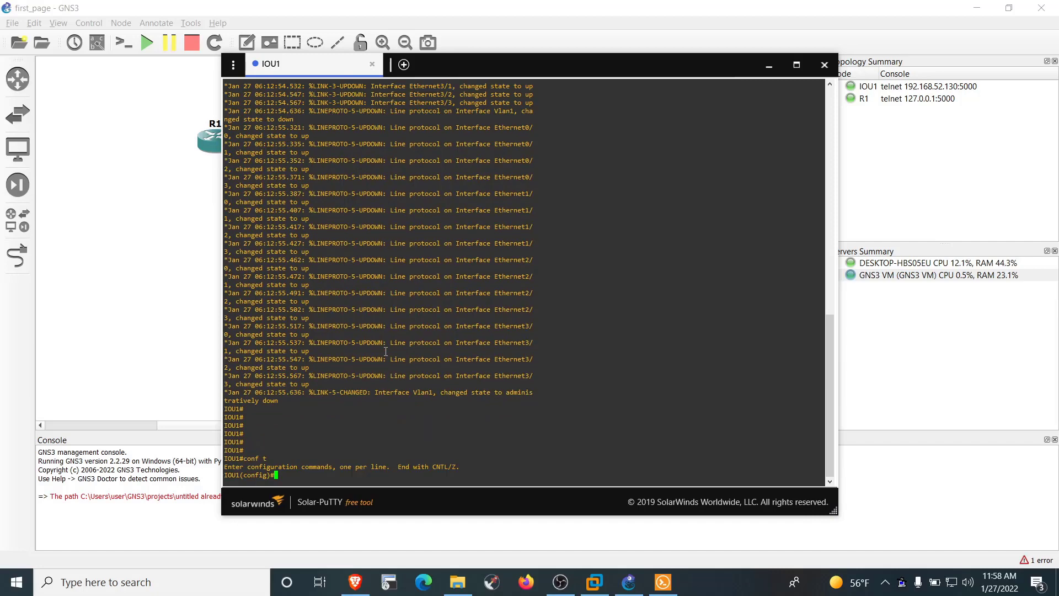
{"action": "type", "text": "do sh run"}
{"action": "key", "text": "Return"}
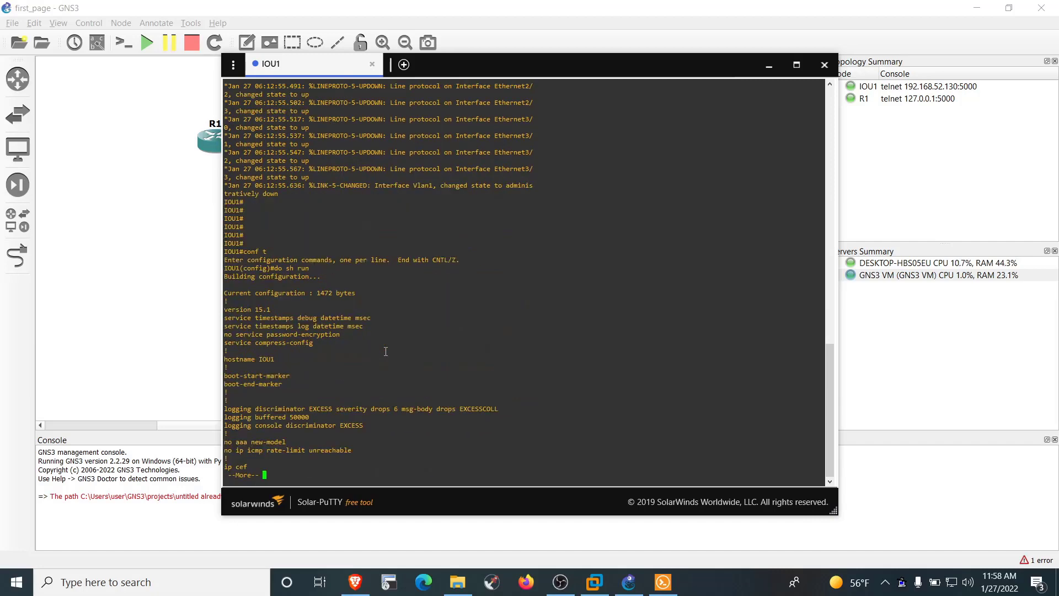
{"action": "key", "text": "Return"}
{"action": "key", "text": "Return"}
{"action": "key", "text": "Return"}
{"action": "key", "text": "Return"}
{"action": "key", "text": "Return"}
{"action": "key", "text": "Return"}
{"action": "key", "text": "Return"}
{"action": "key", "text": "Return"}
{"action": "key", "text": "Return"}
{"action": "key", "text": "Return"}
{"action": "key", "text": "Return"}
{"action": "key", "text": "Return"}
{"action": "key", "text": "Return"}
{"action": "key", "text": "Return"}
{"action": "key", "text": "Return"}
{"action": "key", "text": "Return"}
{"action": "key", "text": "Return"}
{"action": "key", "text": "Return"}
{"action": "key", "text": "Return"}
{"action": "key", "text": "Return"}
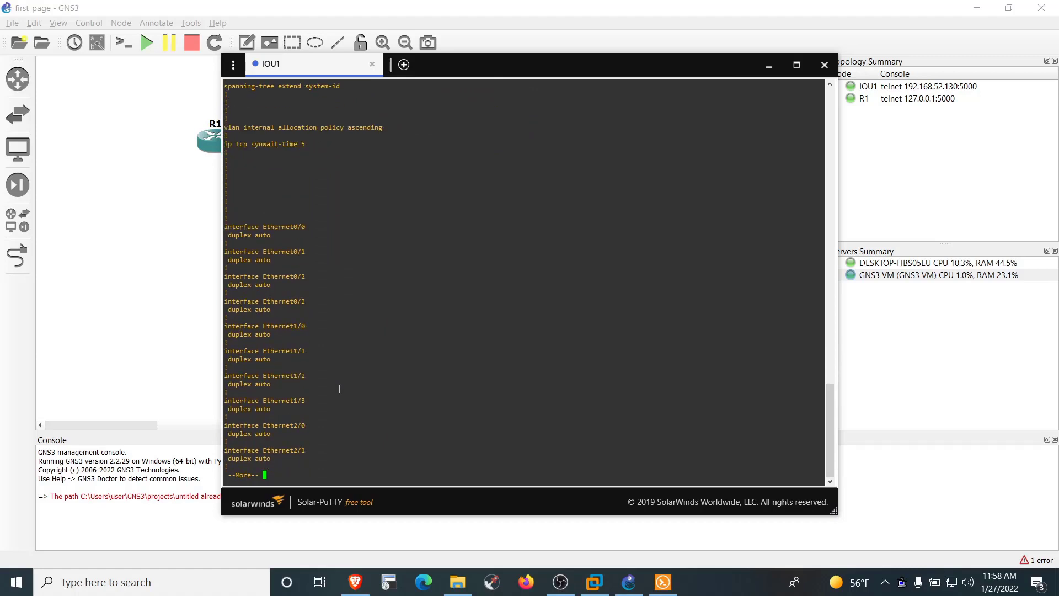
{"action": "left_click", "coordinate": [825, 66]}
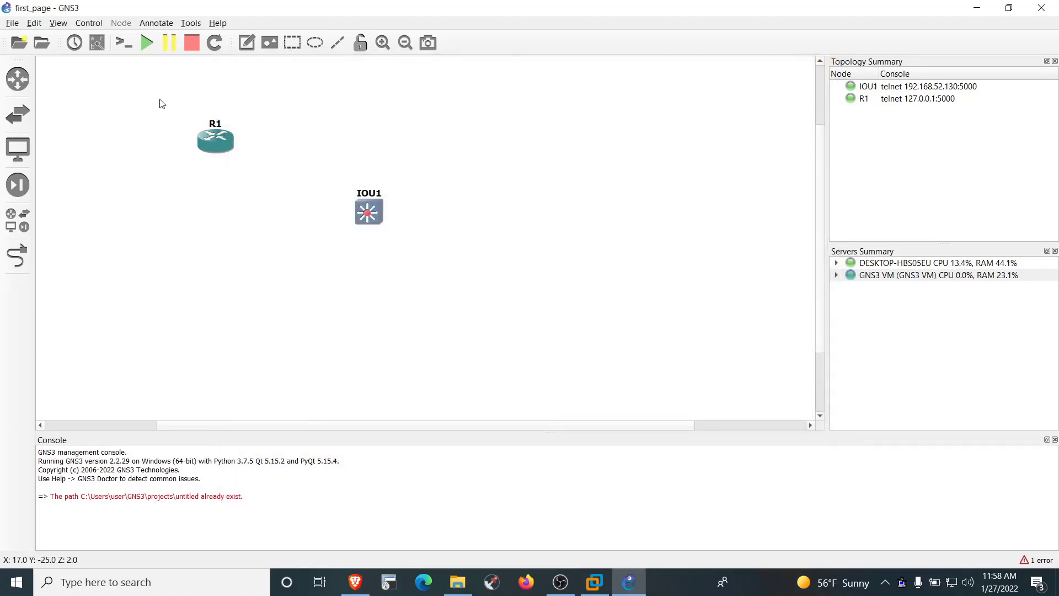
Box-select R1 and IOU1 and permanently delete both nodes
{"action": "left_click_drag", "start_coordinate": [160, 99], "coordinate": [447, 279]}
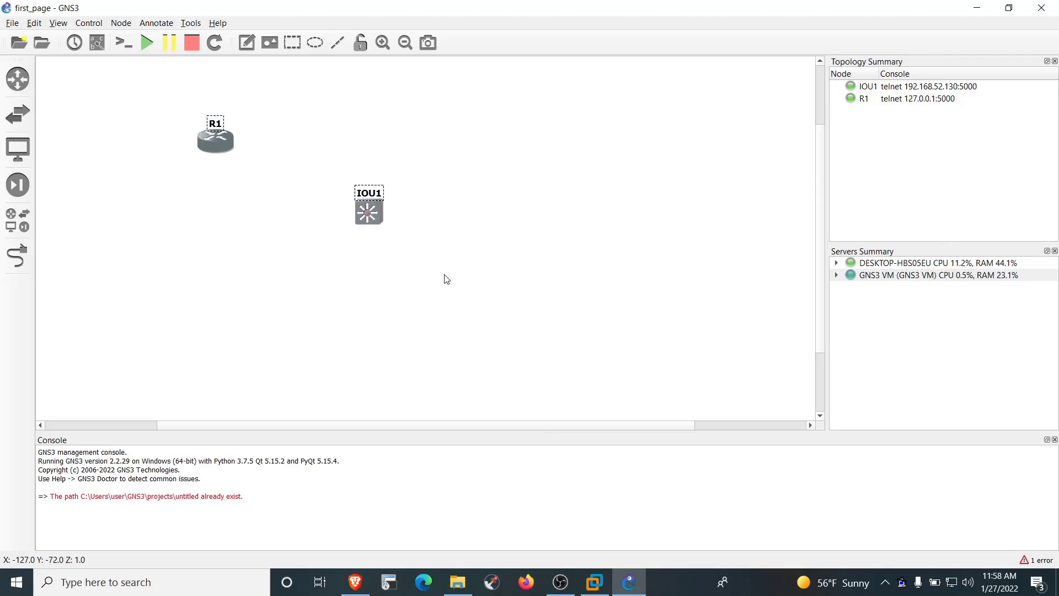
{"action": "key", "text": "Delete"}
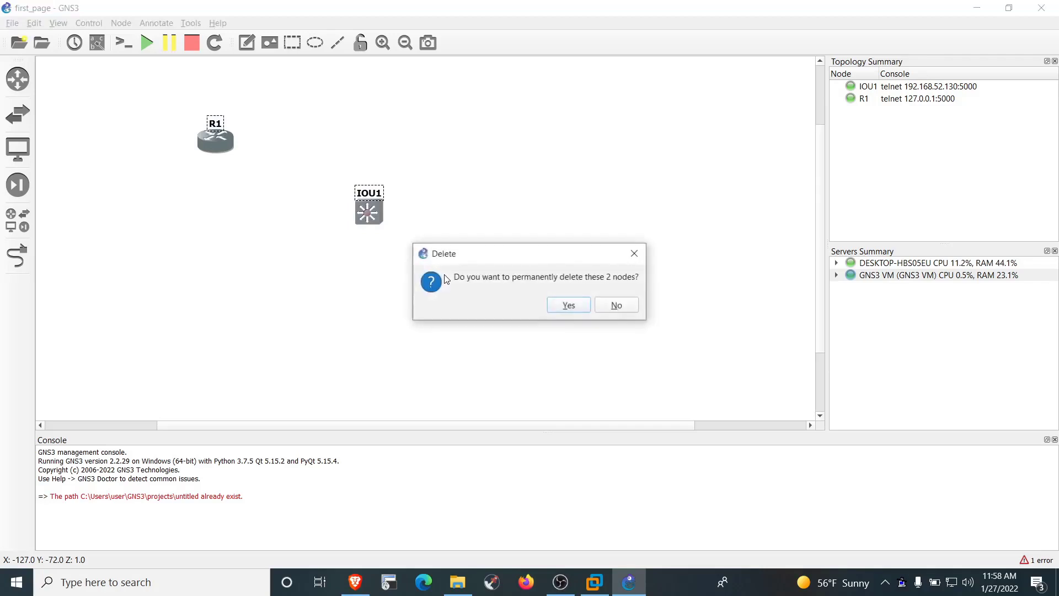
{"action": "key", "text": "Return"}
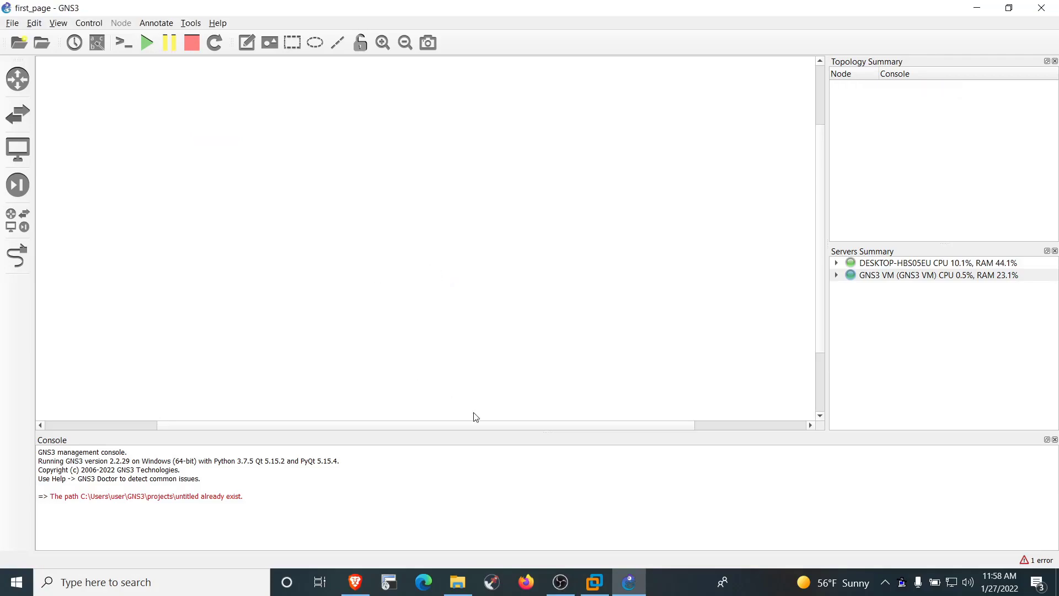